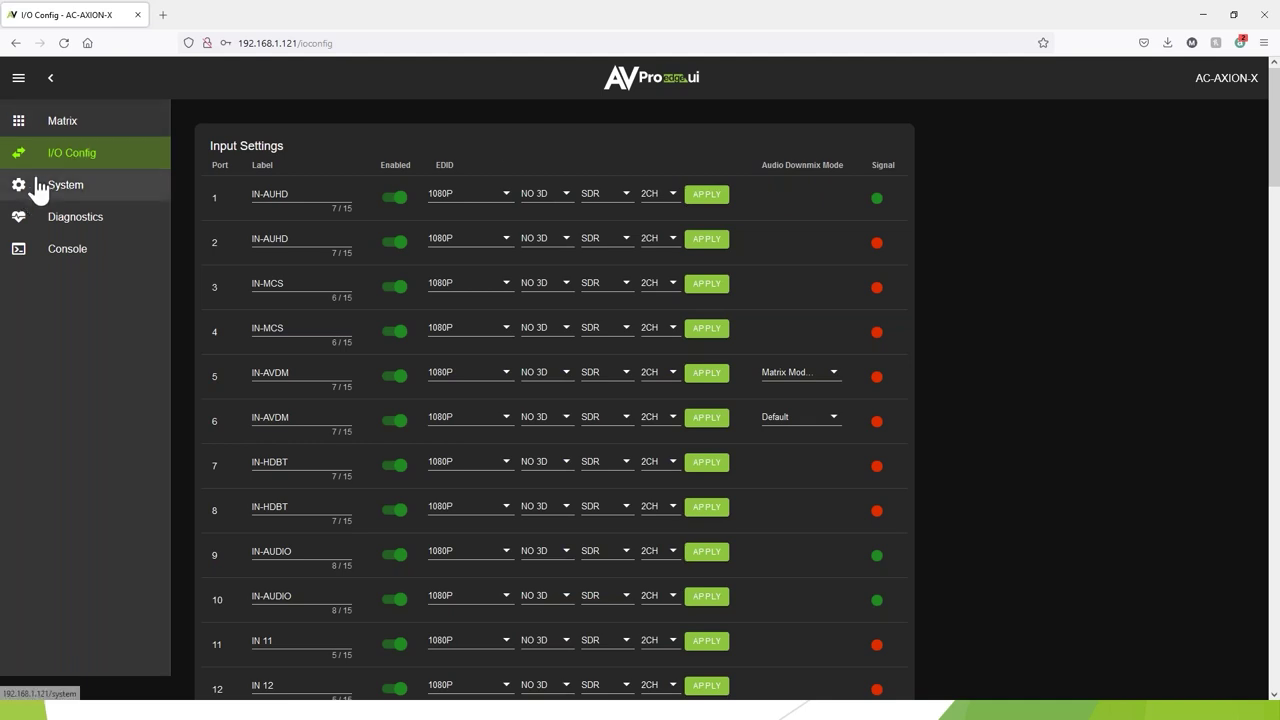
In Matrix Extracted Audio, route IN-MCS audio to OUT 2, OUT 6 and OUT 5.
left_click(73, 132)
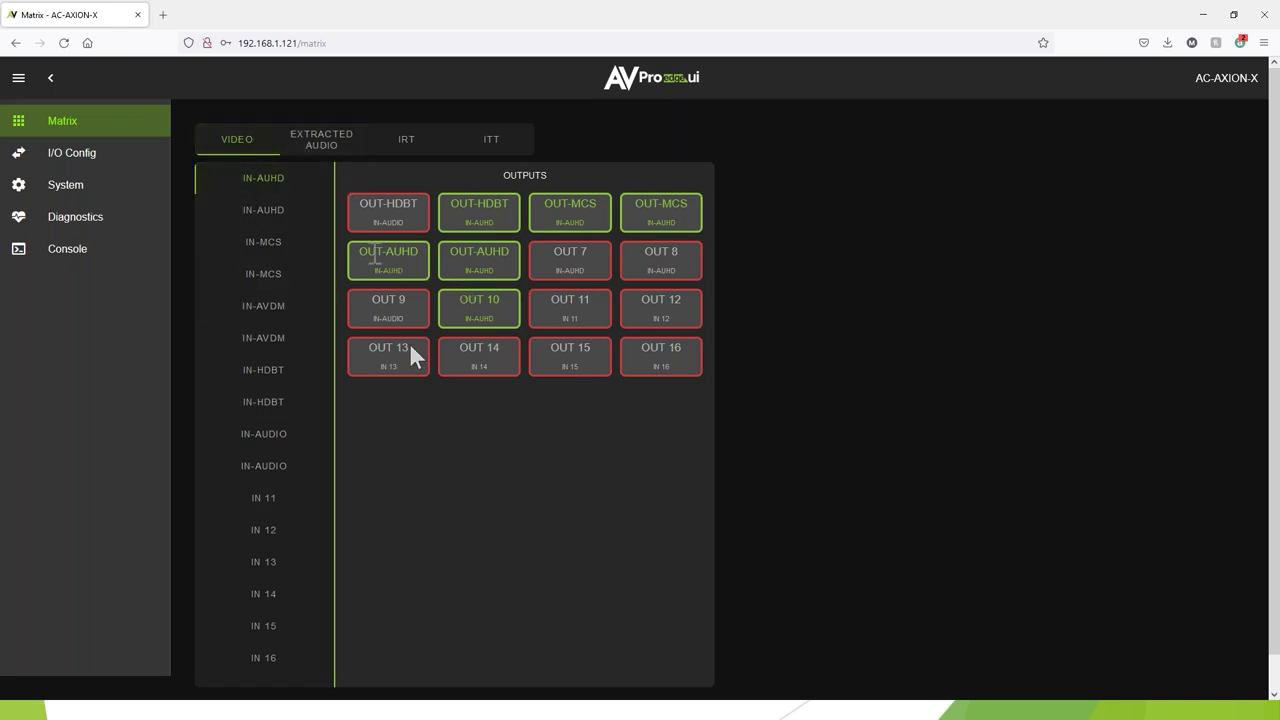
left_click(326, 150)
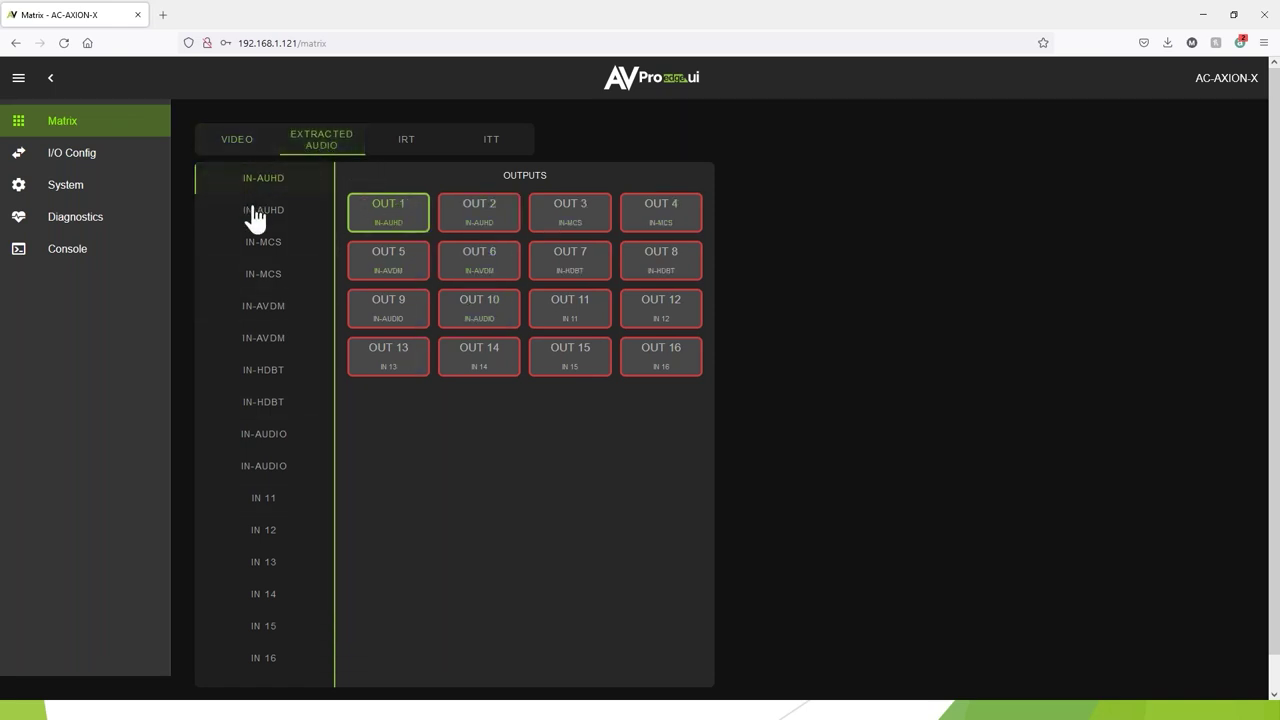
left_click(275, 246)
left_click(490, 230)
left_click(458, 262)
left_click(378, 270)
Route IN-AVDM audio to OUT 1, OUT 6, OUT 3 and OUT 7.
left_click(262, 318)
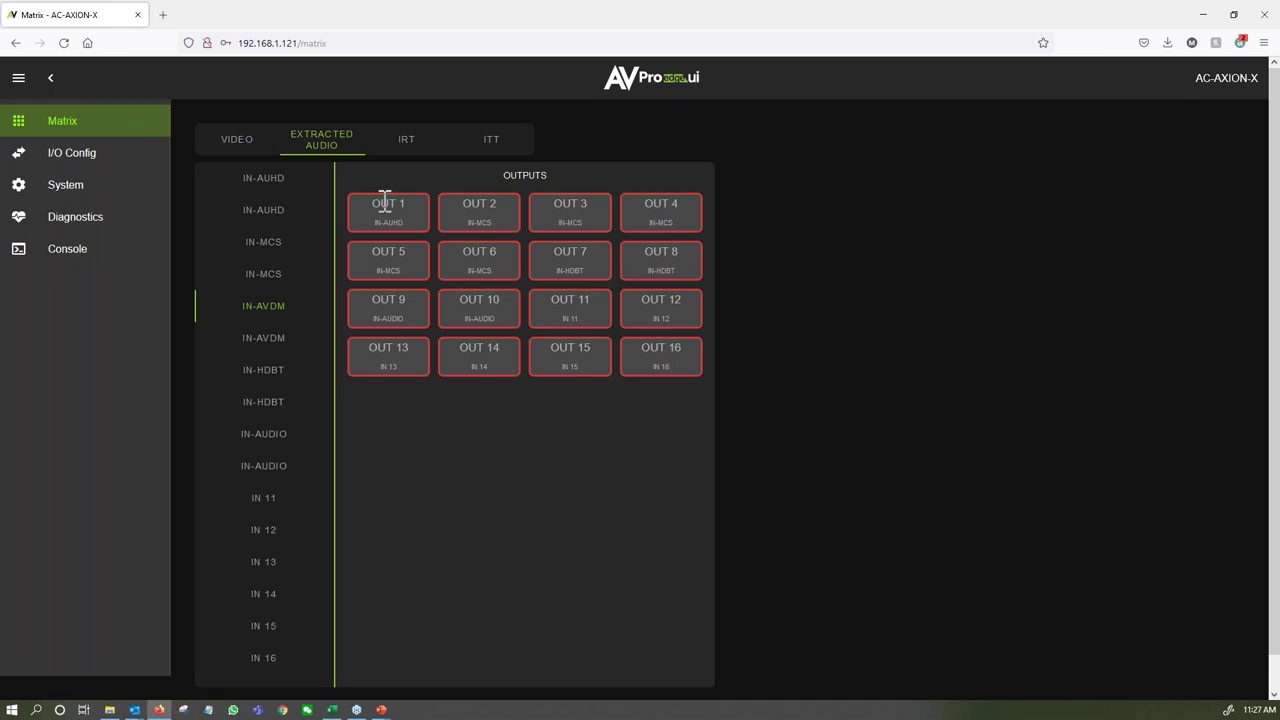
left_click(391, 213)
left_click(458, 270)
left_click(576, 222)
left_click(569, 256)
Review the IRT and ITT infrared routing grids, ending on IRT.
left_click(406, 152)
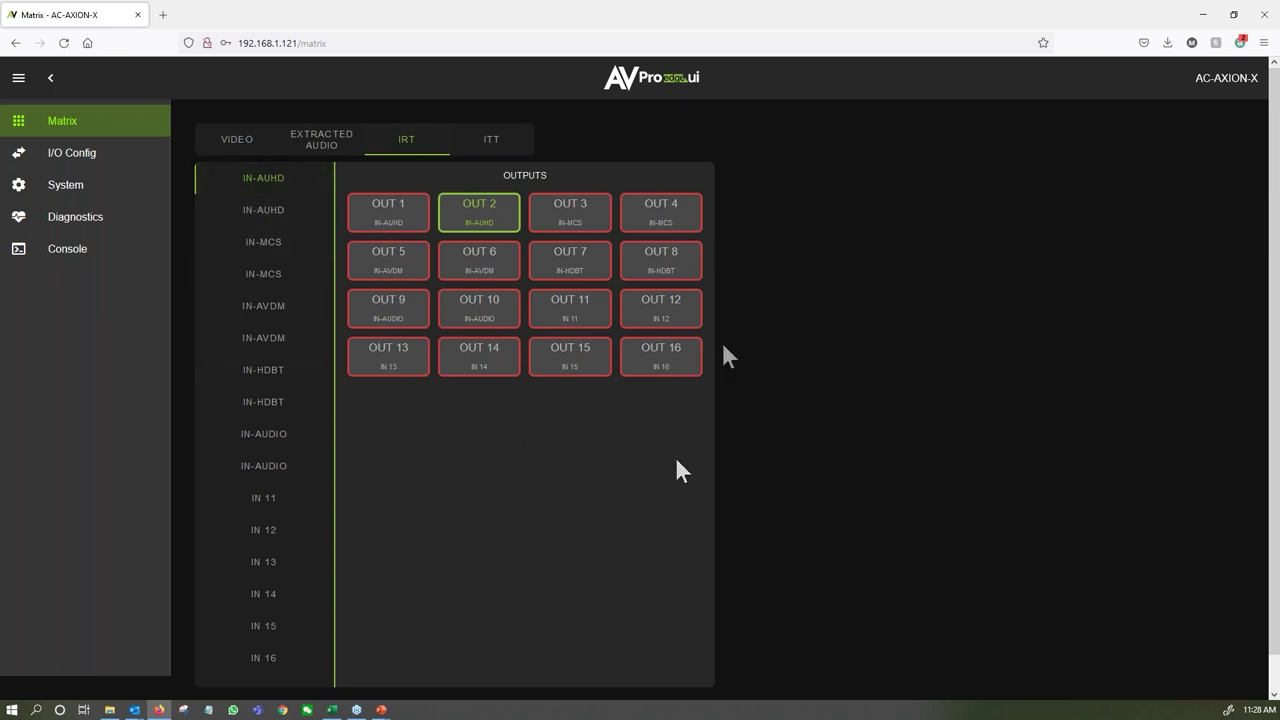
left_click(482, 137)
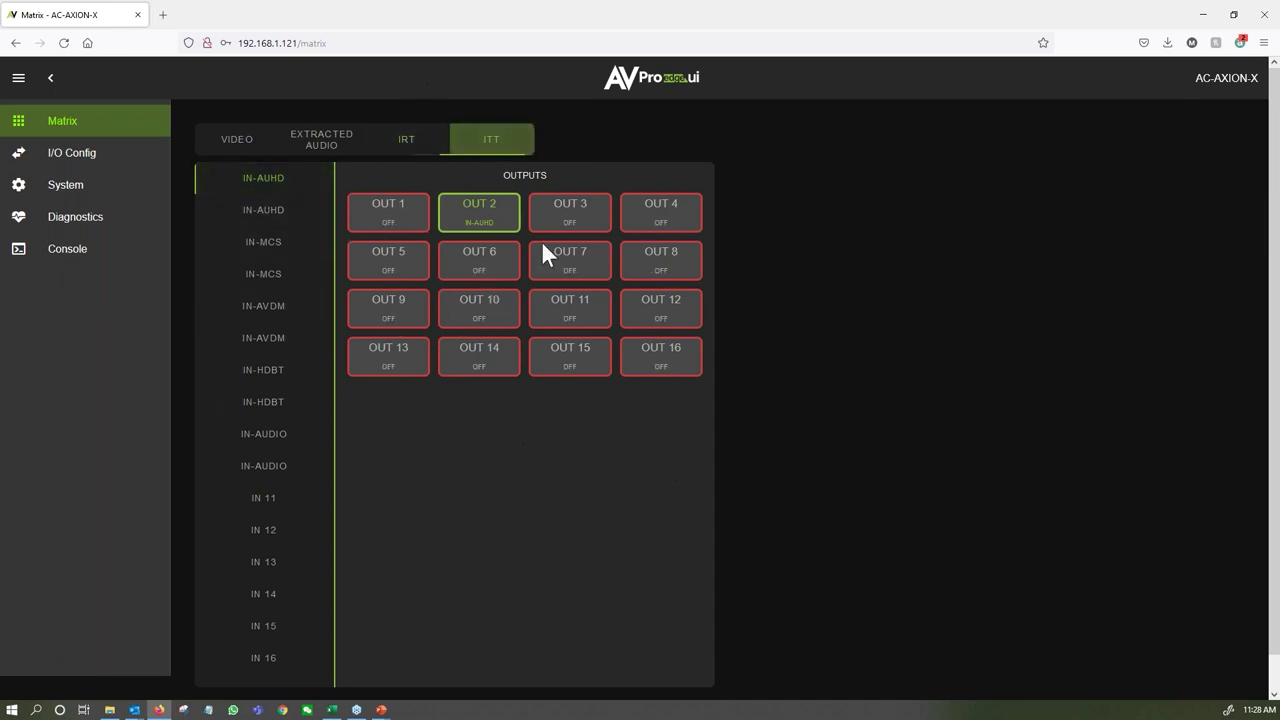
left_click(400, 150)
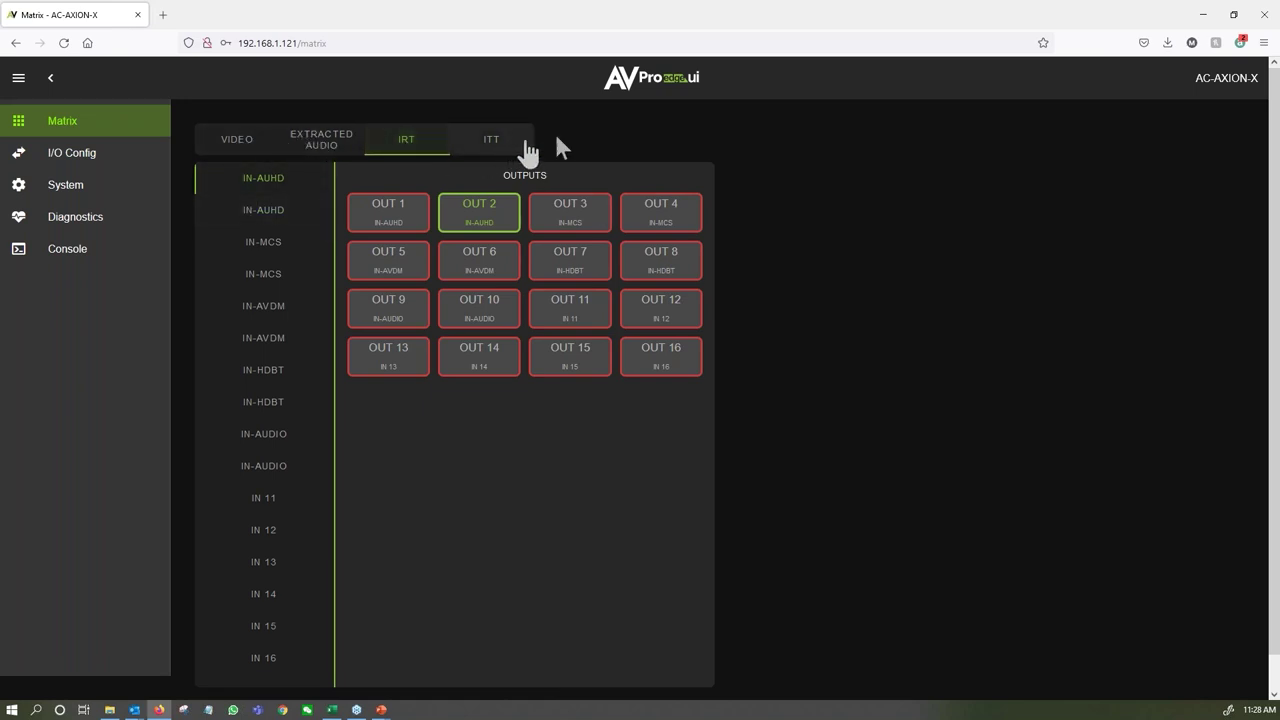
On I/O Config, review port 1's options, keeping 1080P EDID, NO 3D, SDR and 2CH.
left_click(90, 160)
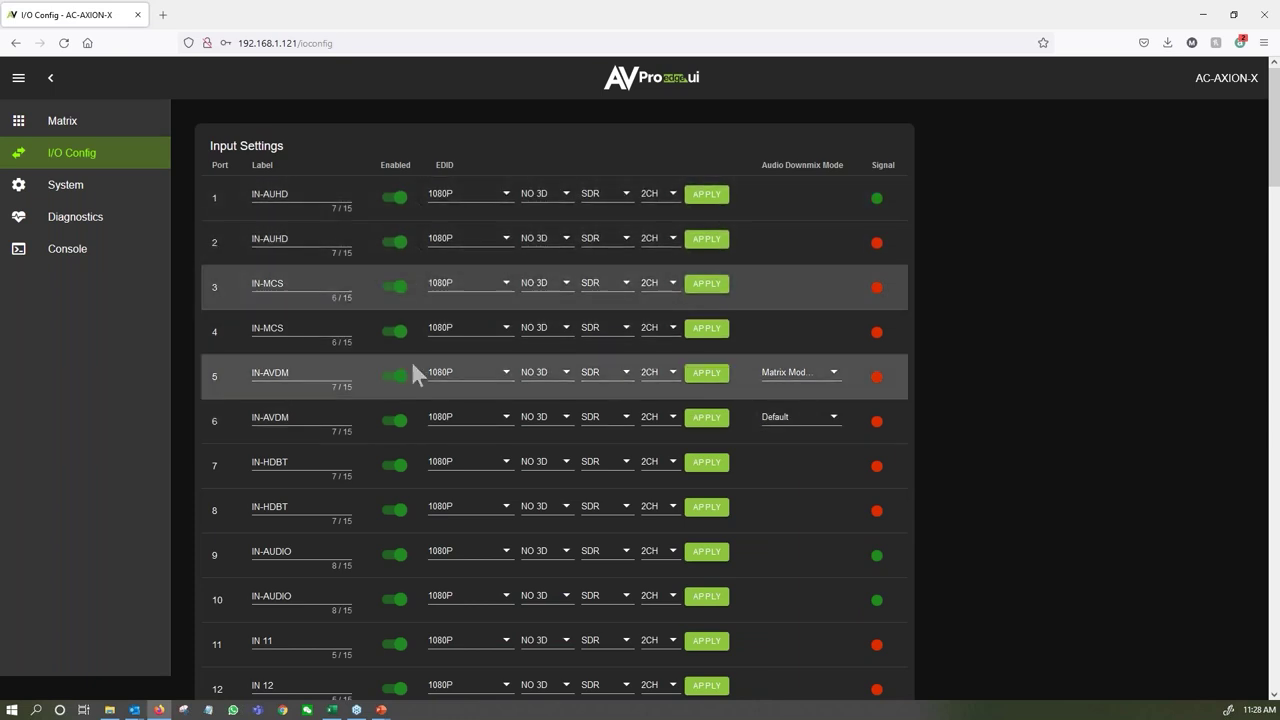
left_click(505, 197)
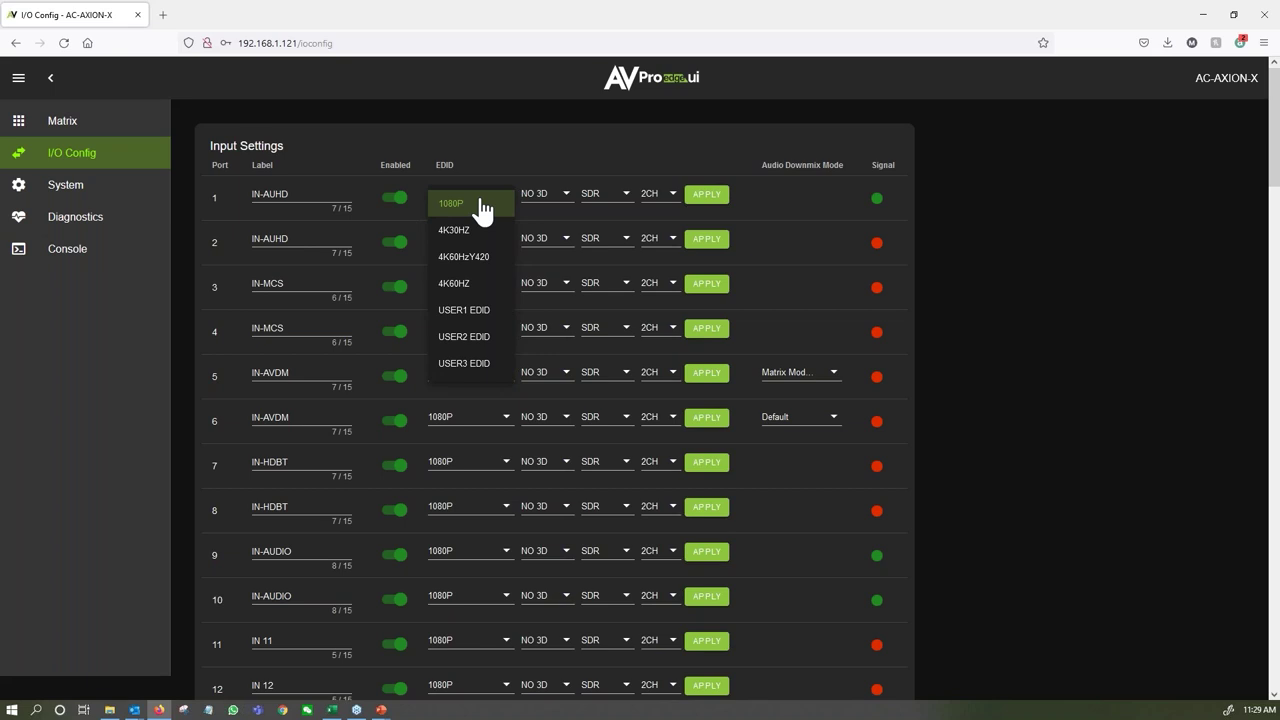
left_click(486, 159)
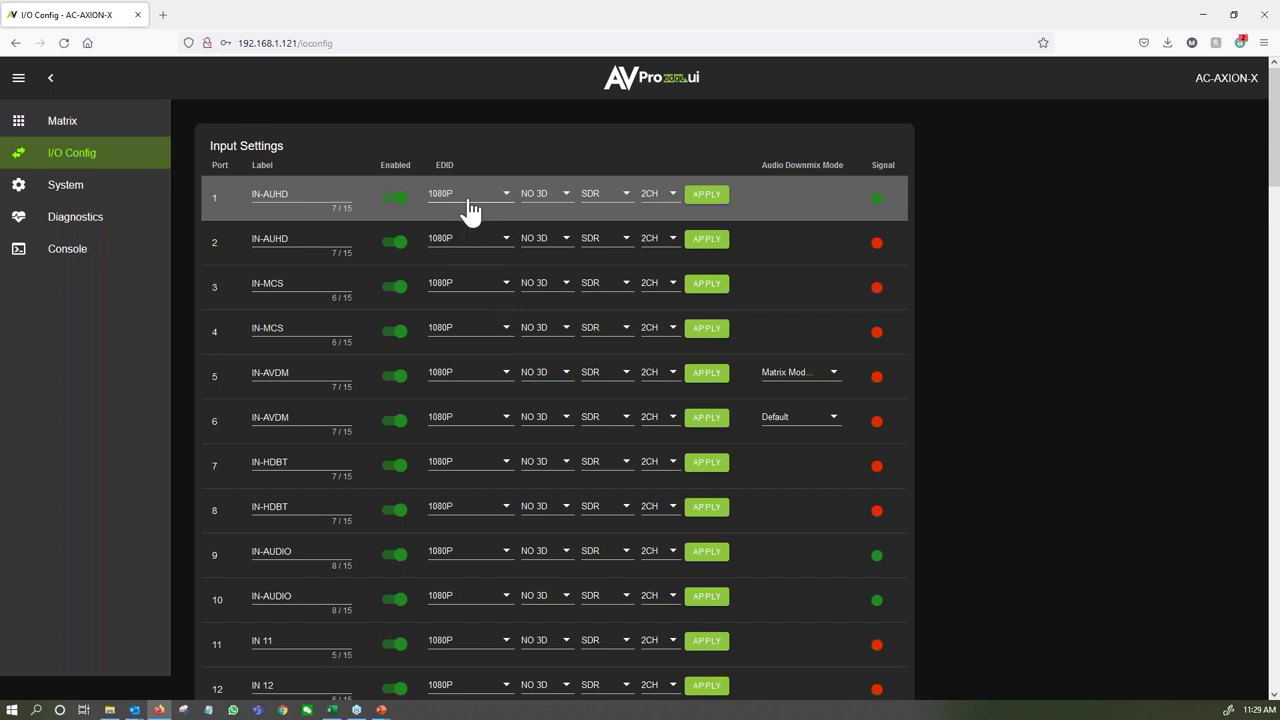
left_click(548, 196)
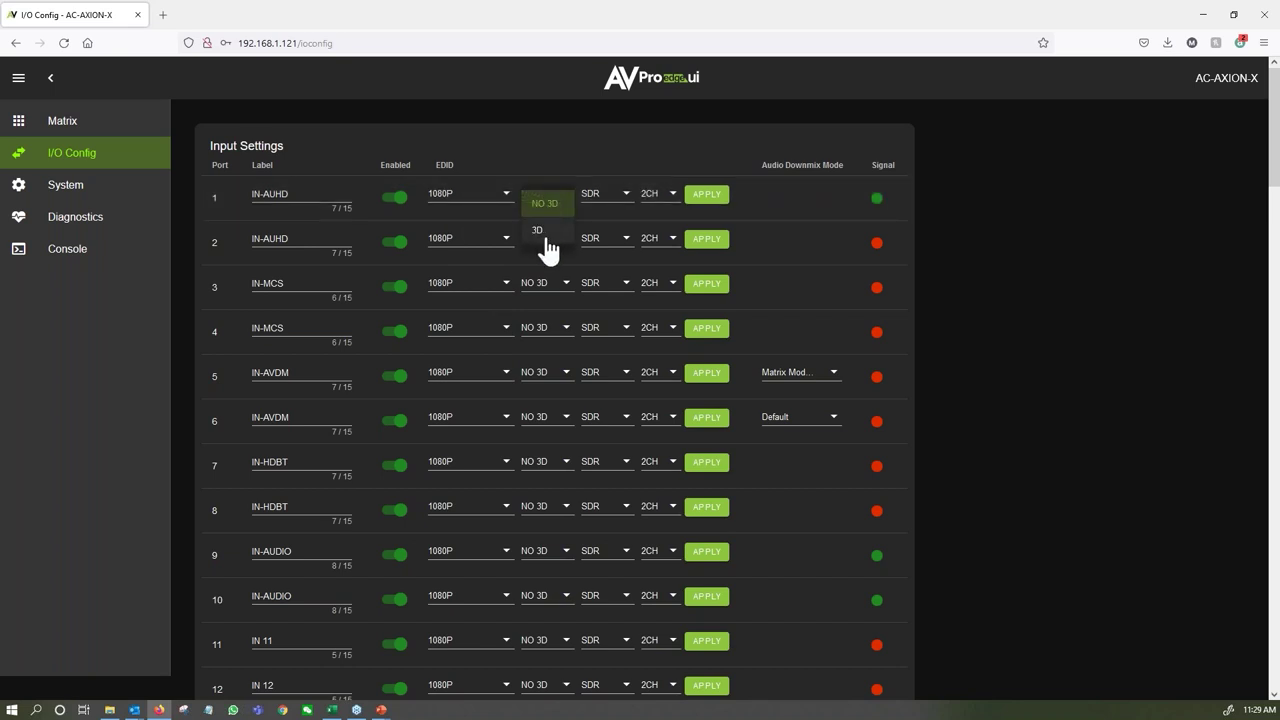
left_click(589, 182)
left_click(603, 206)
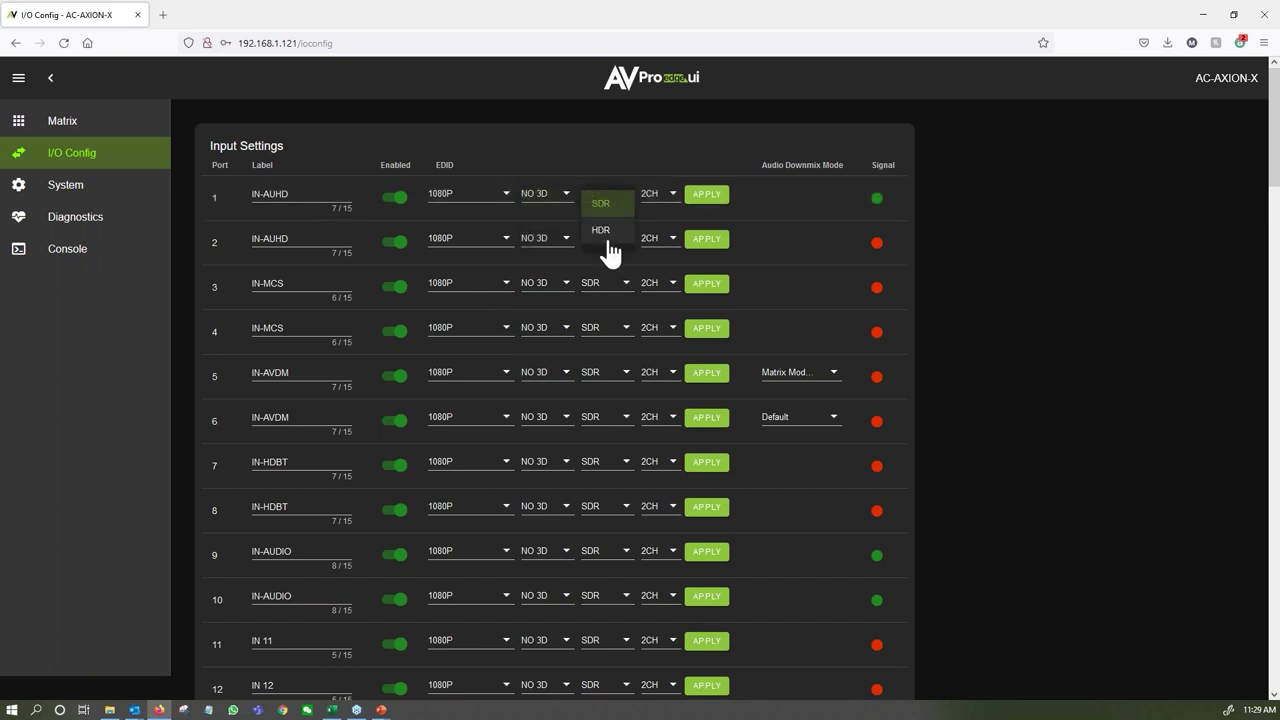
left_click(626, 205)
left_click(654, 203)
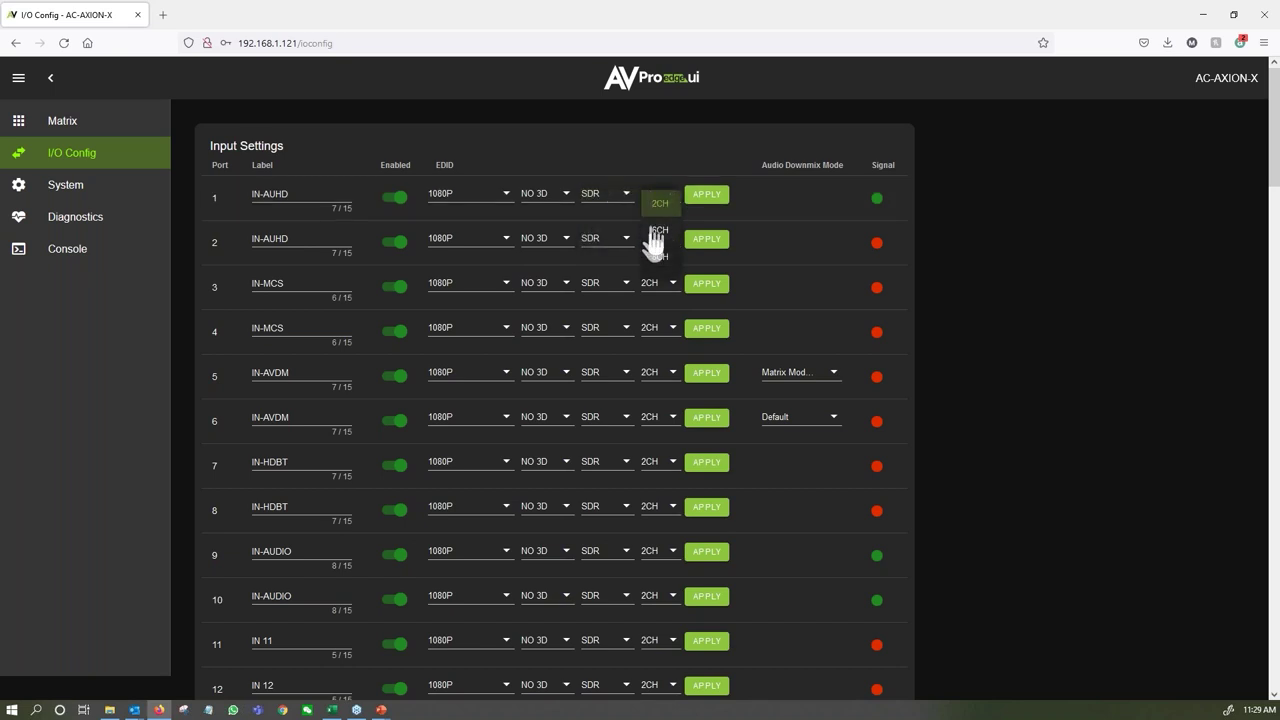
left_click(638, 161)
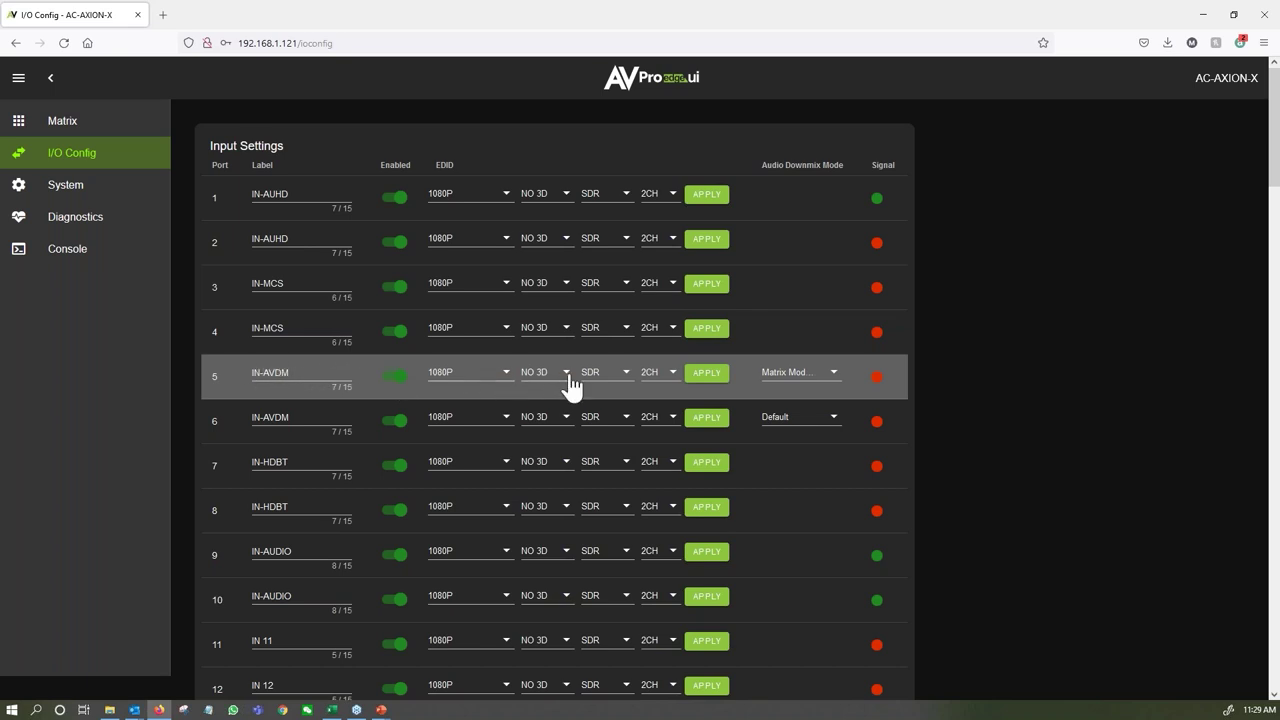
left_click(793, 384)
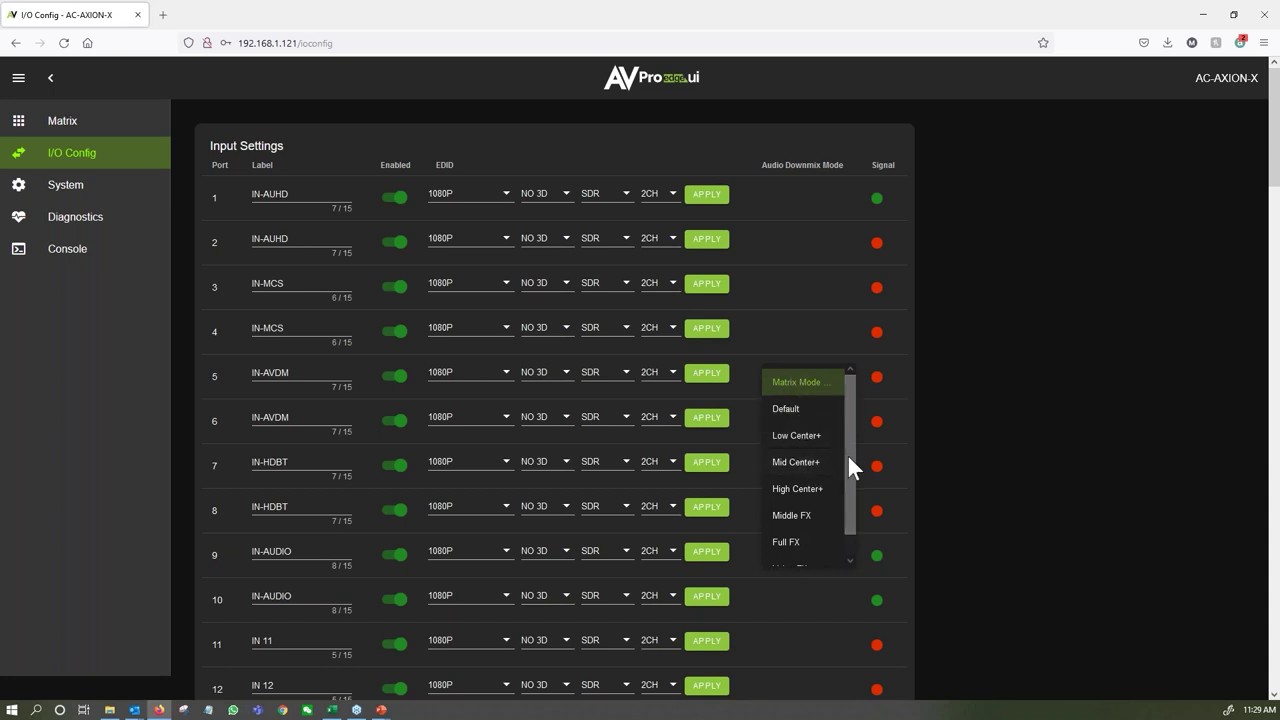
left_click_drag(848, 456, 851, 480)
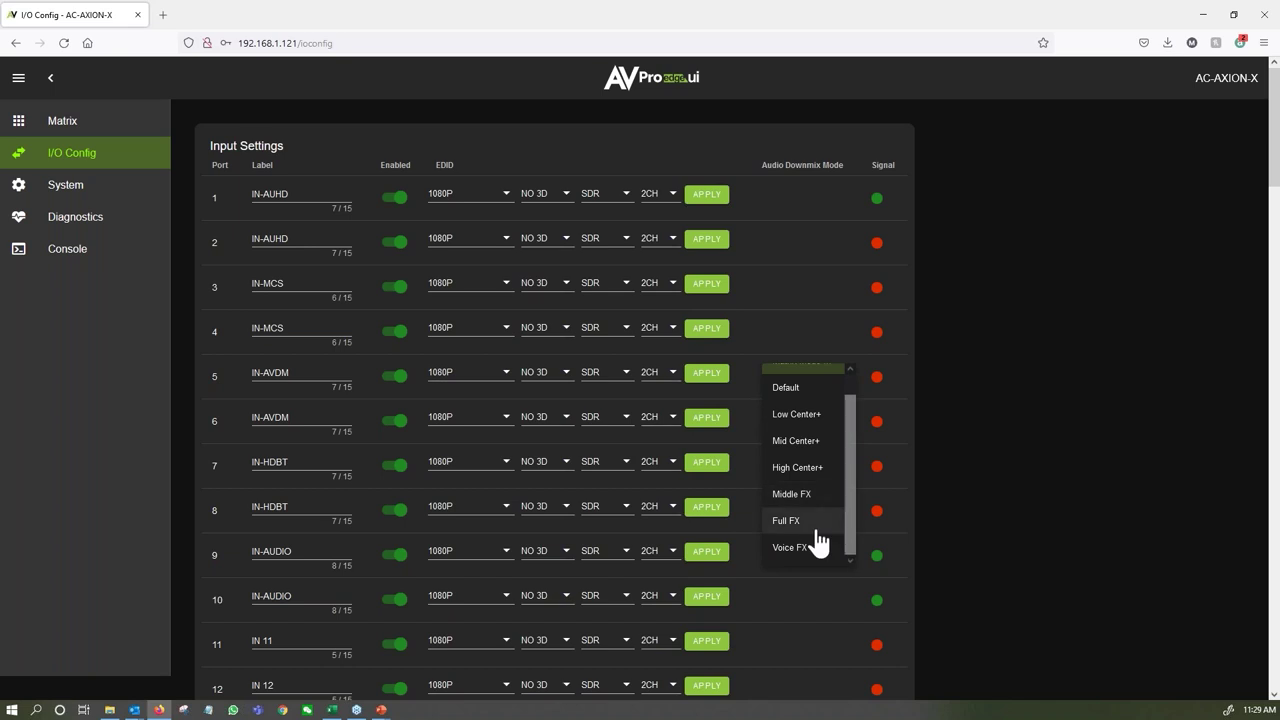
scroll(792, 474, "up", 1)
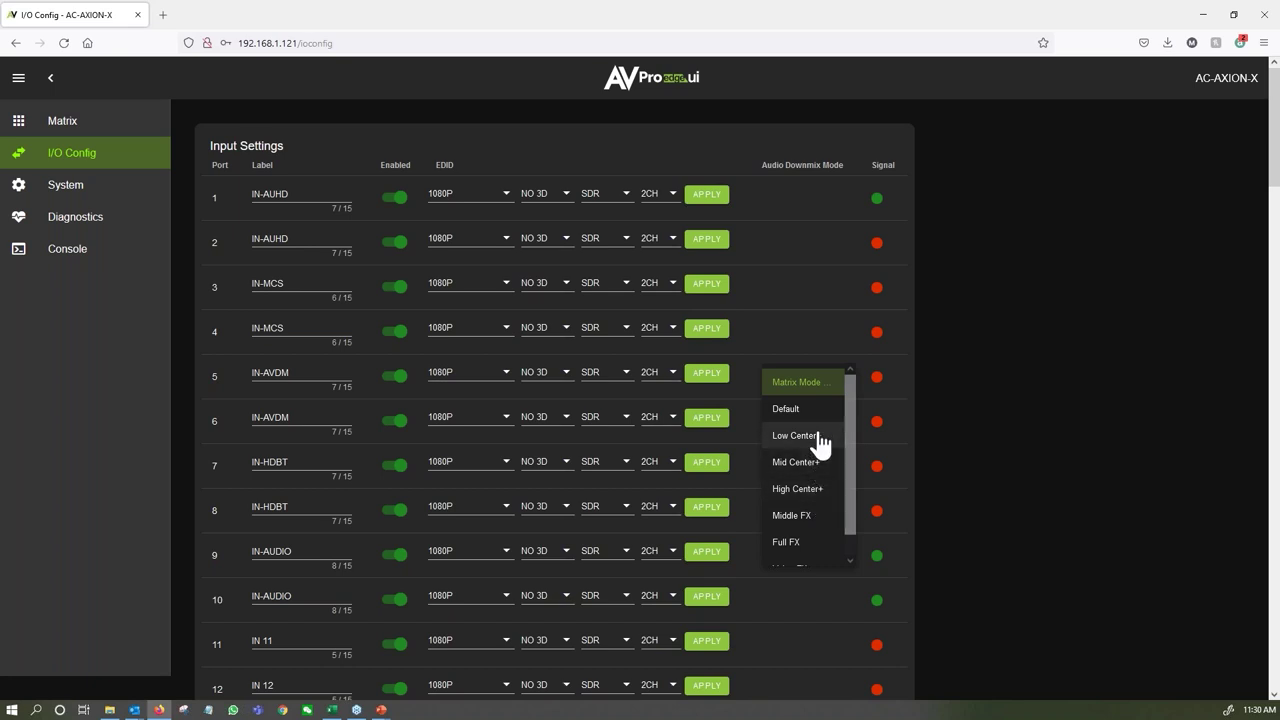
scroll(814, 514, "down", 1)
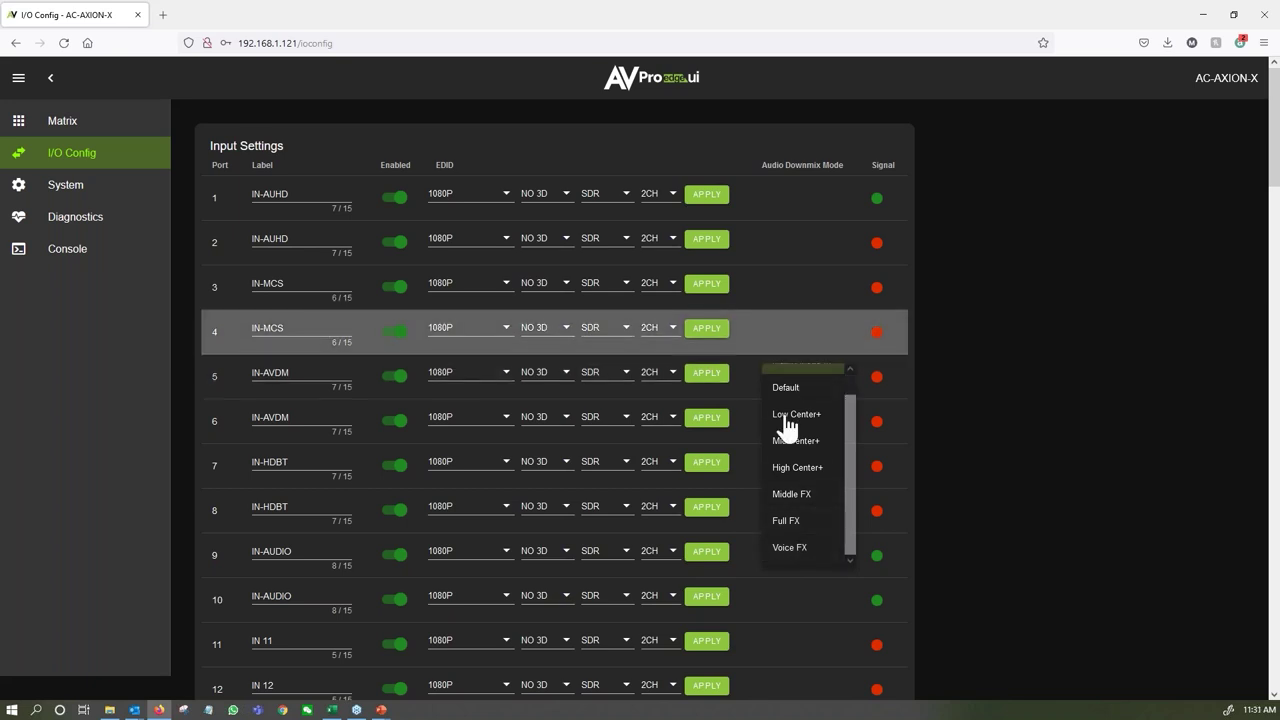
left_click(746, 366)
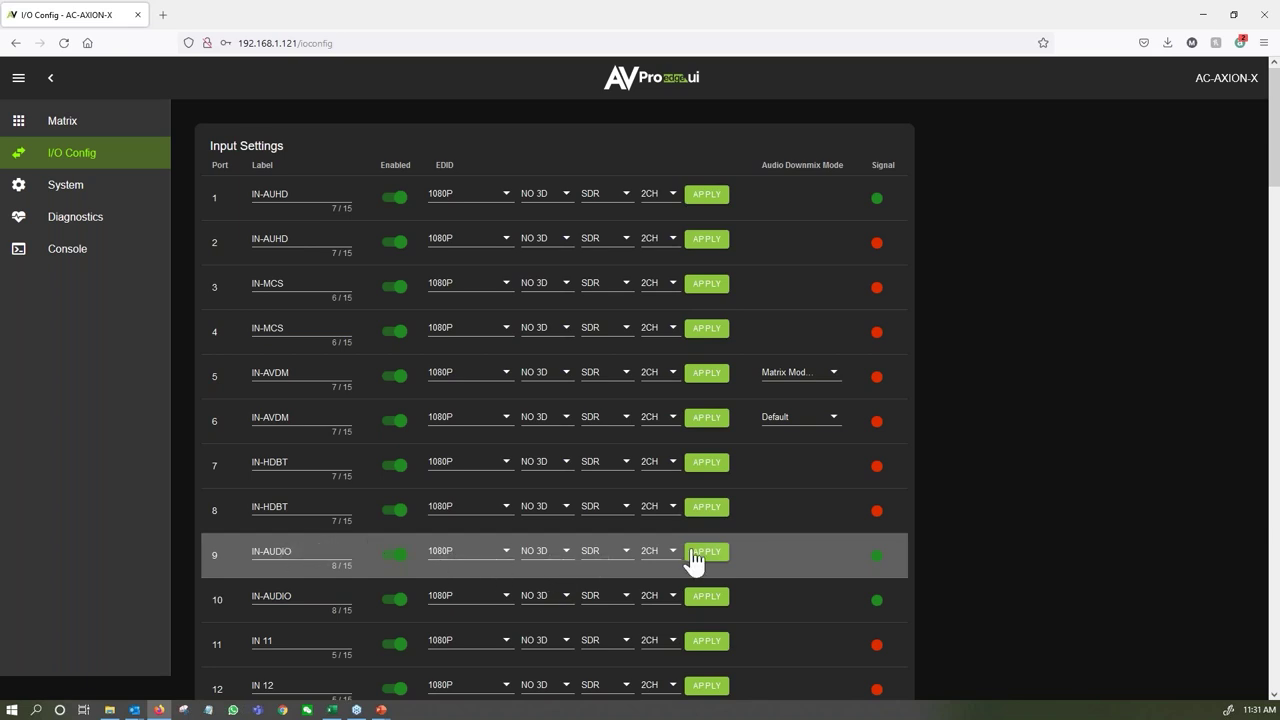
scroll(697, 557, "down", 5)
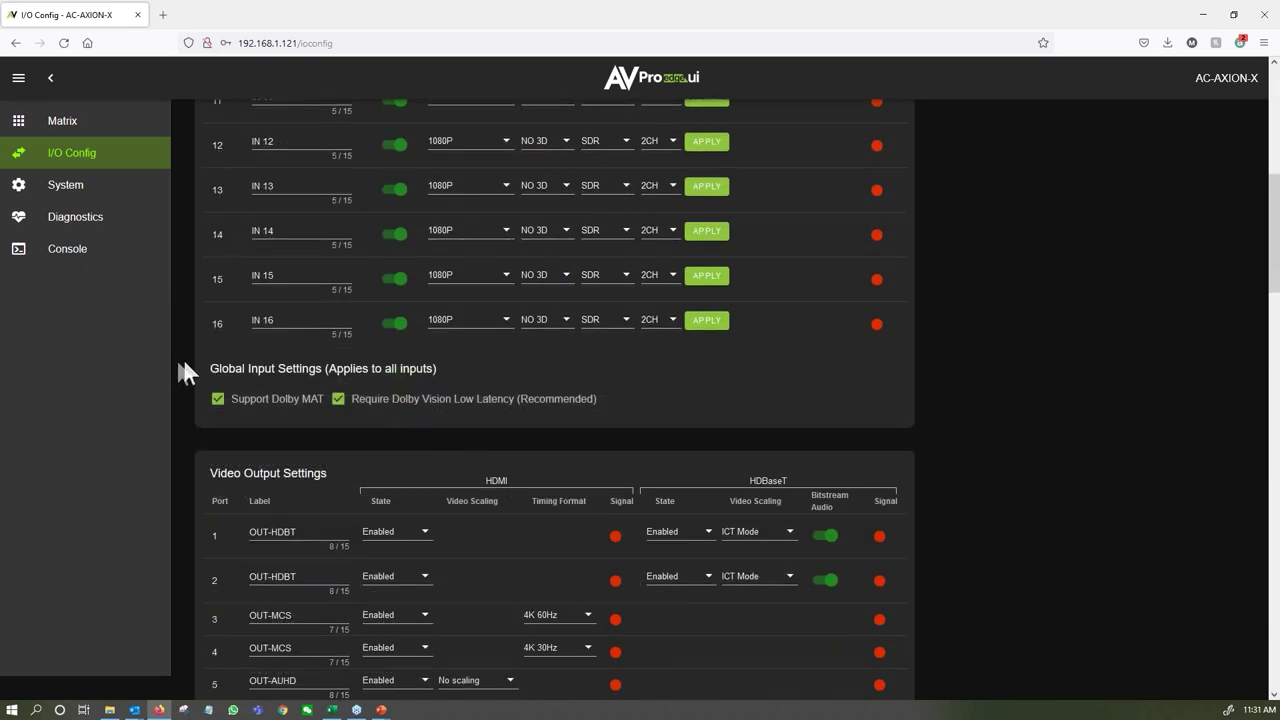
left_click_drag(210, 368, 537, 412)
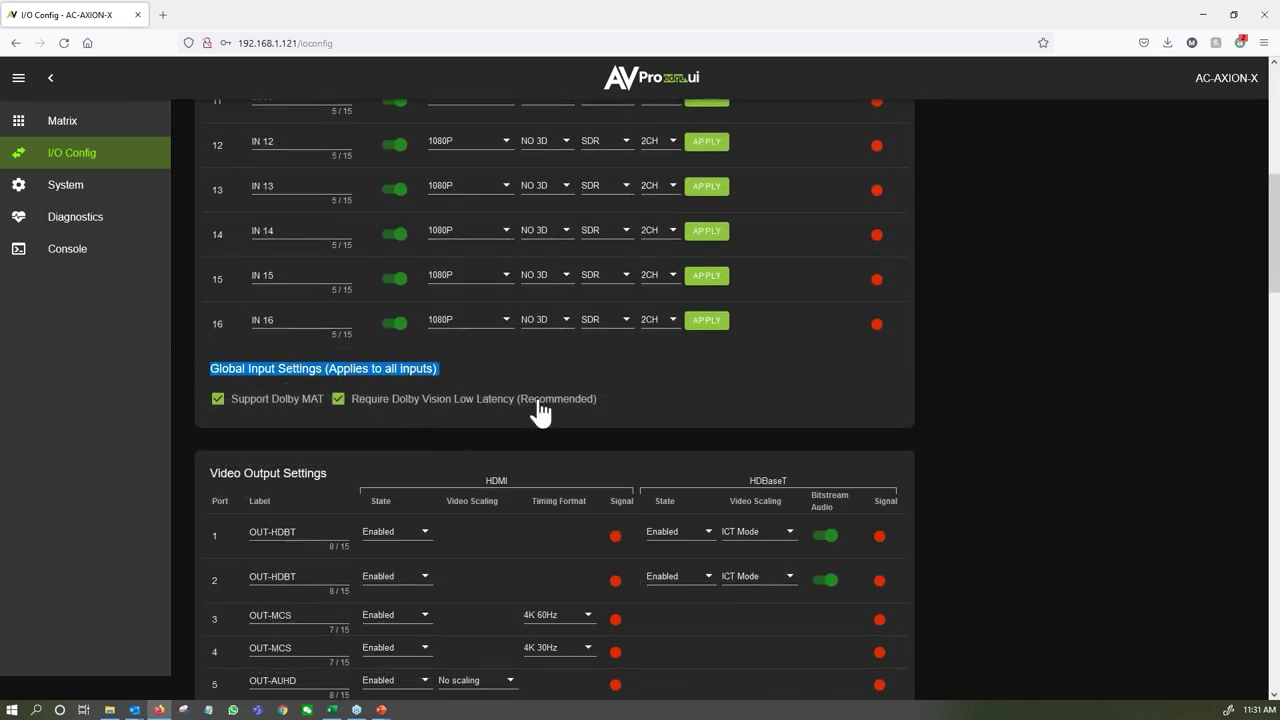
left_click(615, 407)
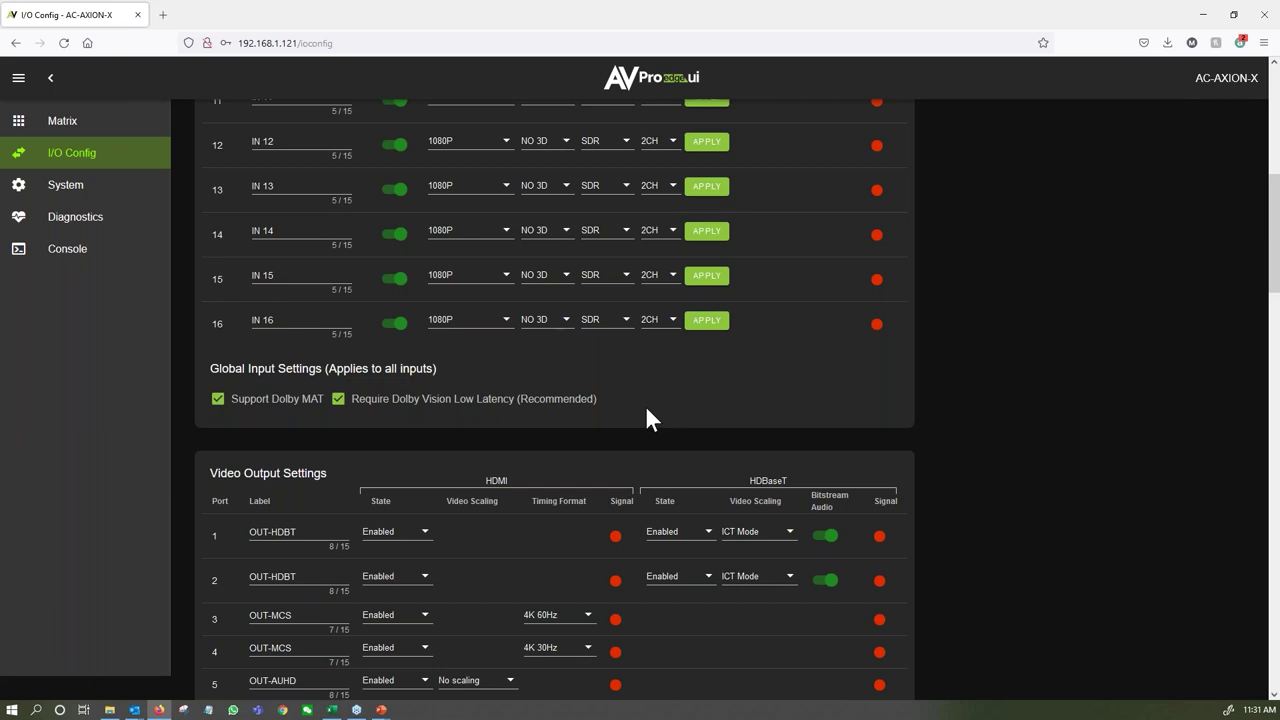
left_click(220, 401)
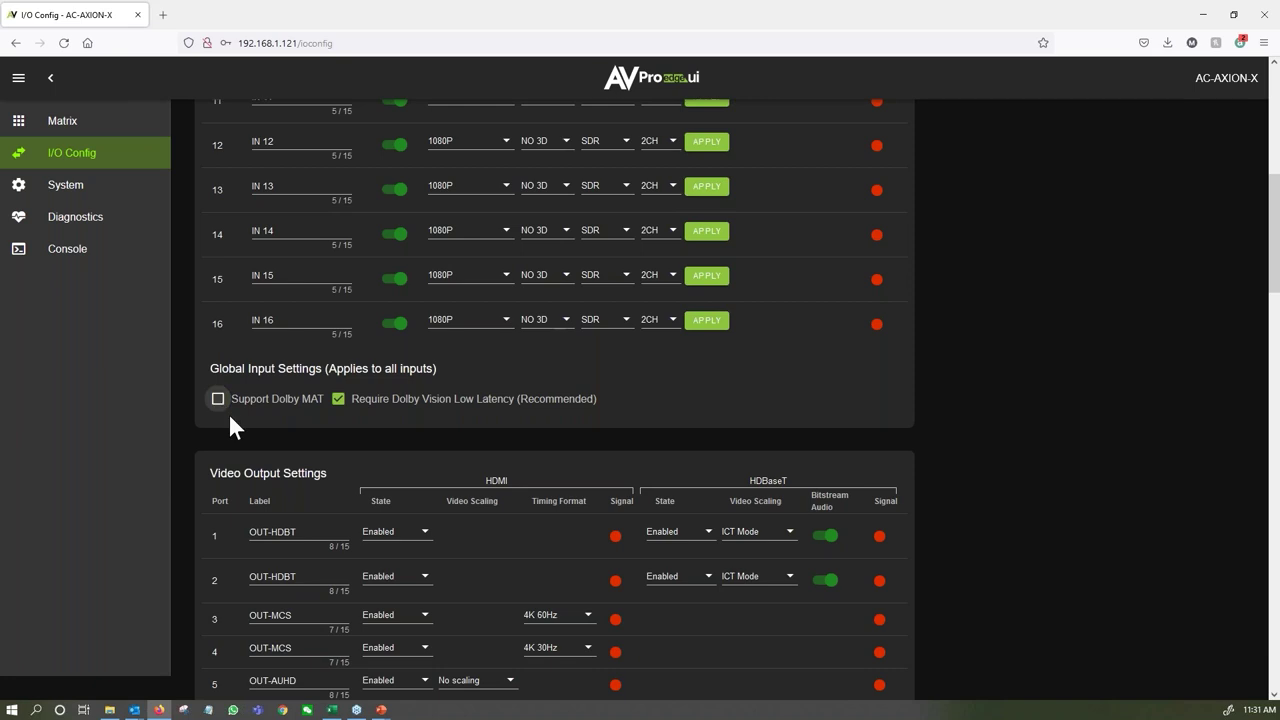
left_click(219, 400)
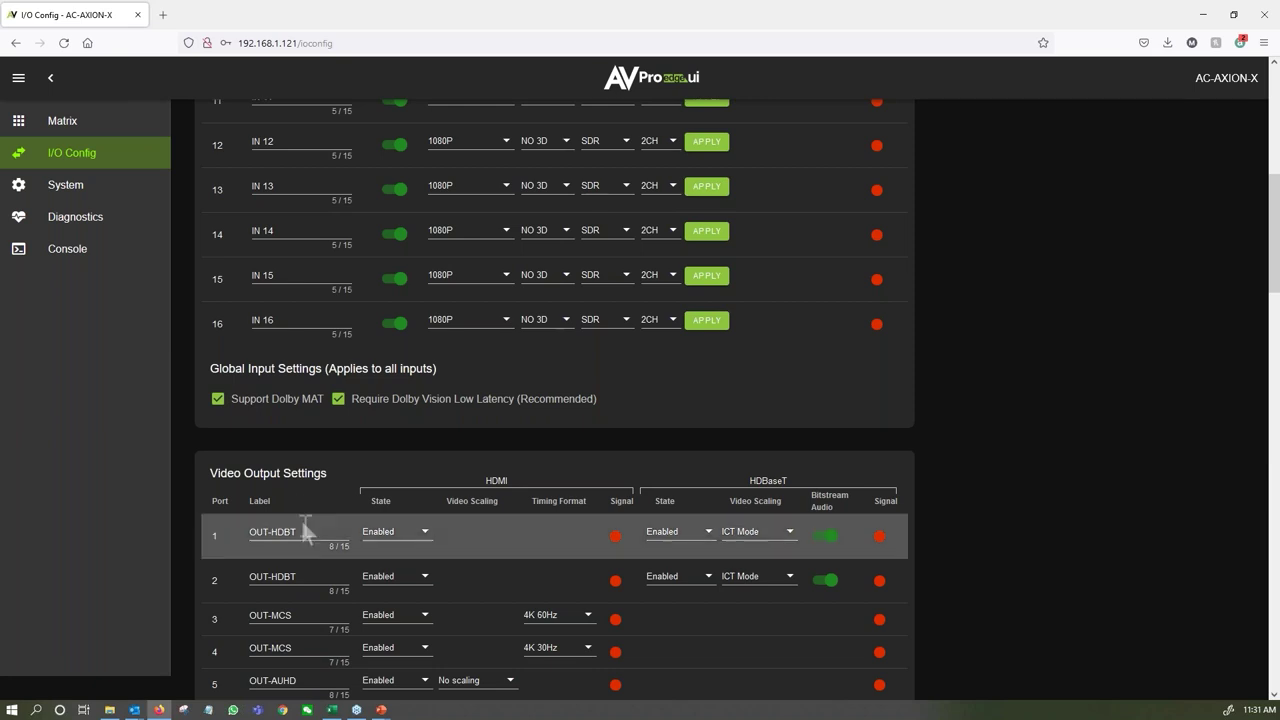
left_click(337, 402)
left_click(338, 402)
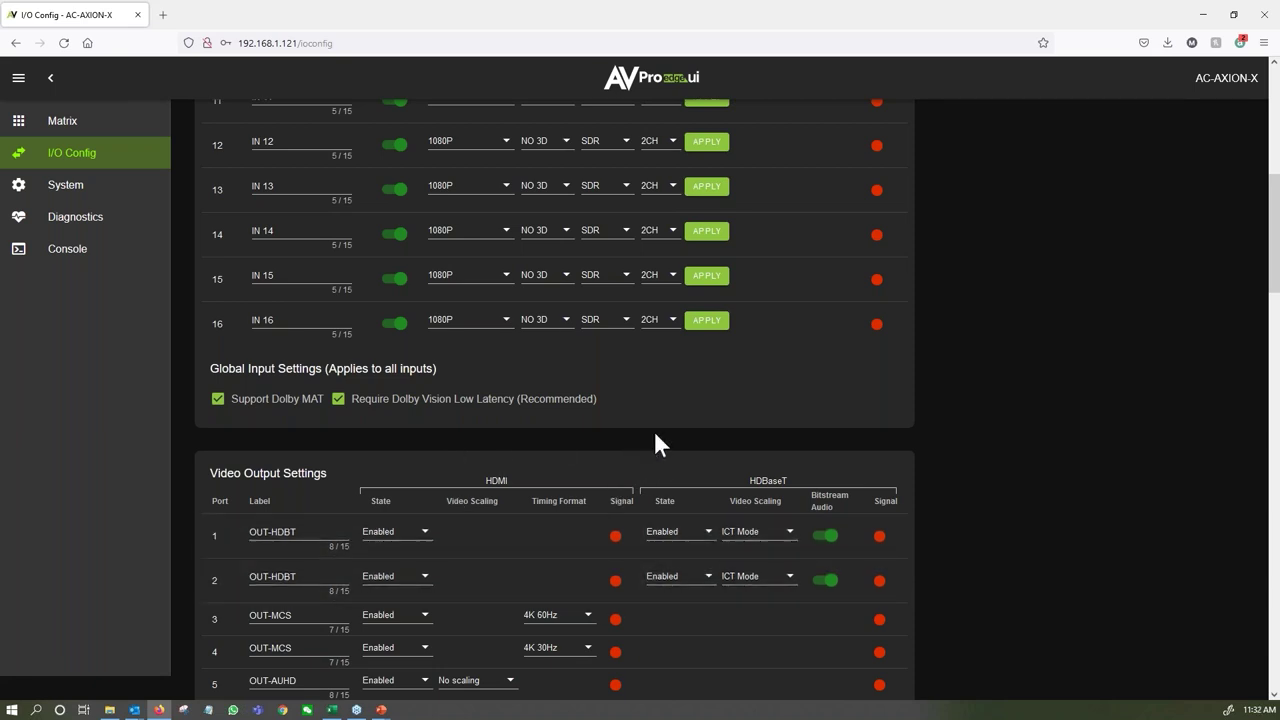
Check OUT-AUHD port 5's video scaling choices, leaving it on No scaling.
scroll(703, 452, "down", 1)
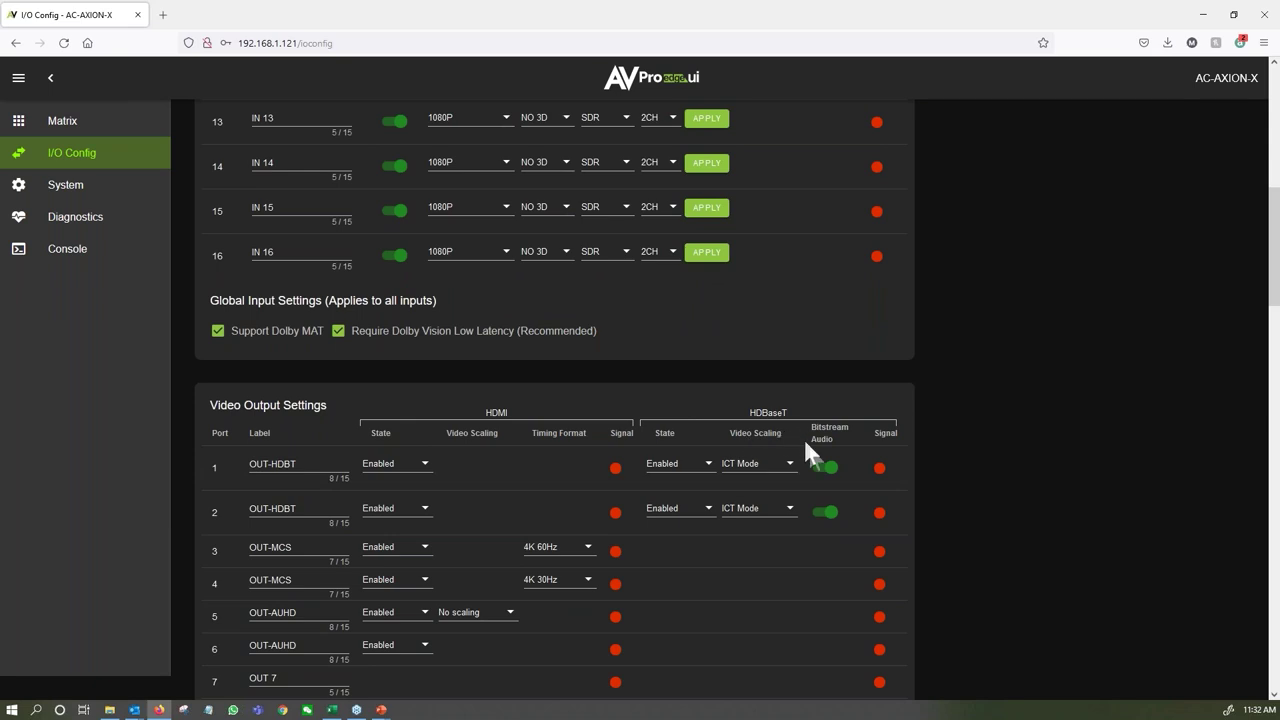
scroll(300, 409, "down", 2)
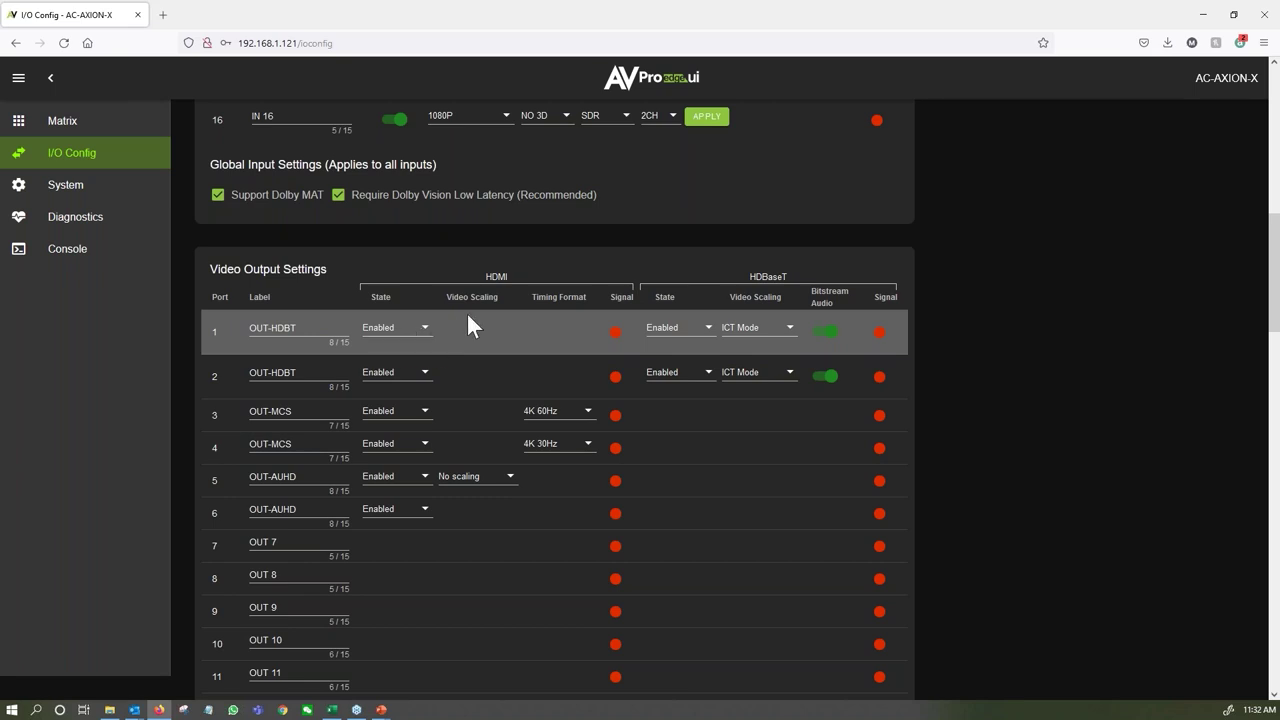
left_click(474, 478)
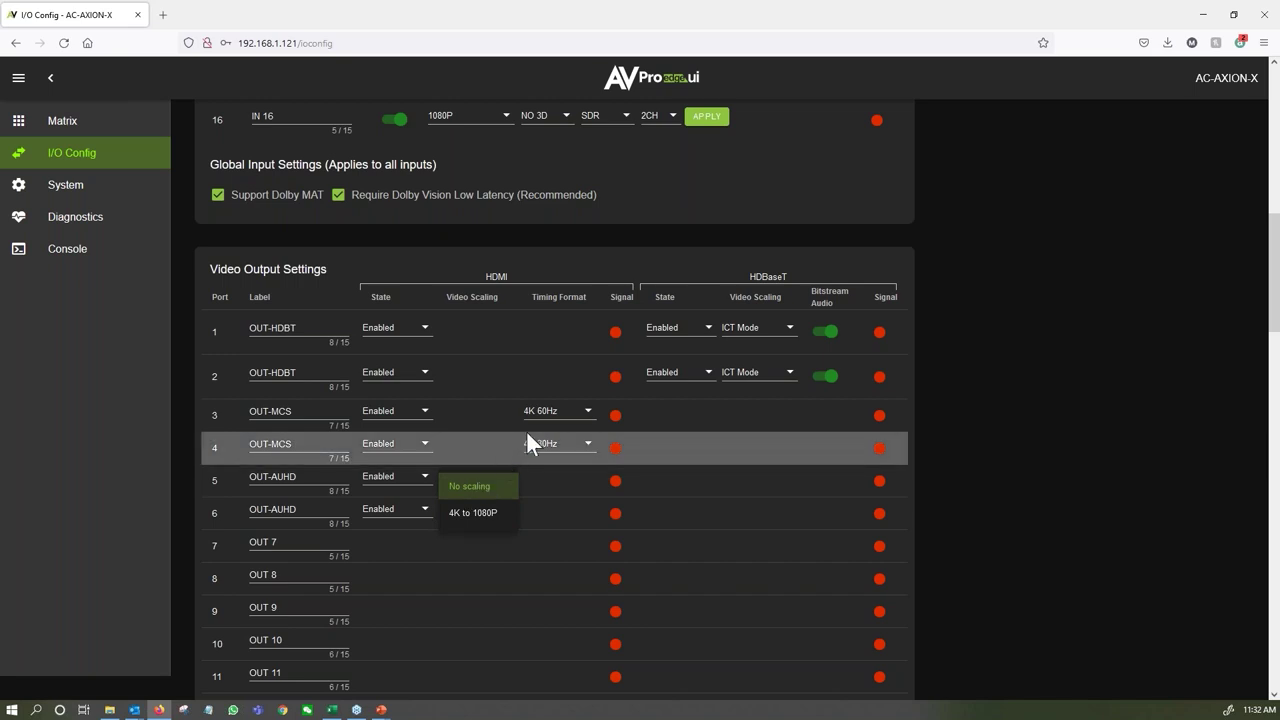
left_click(561, 413)
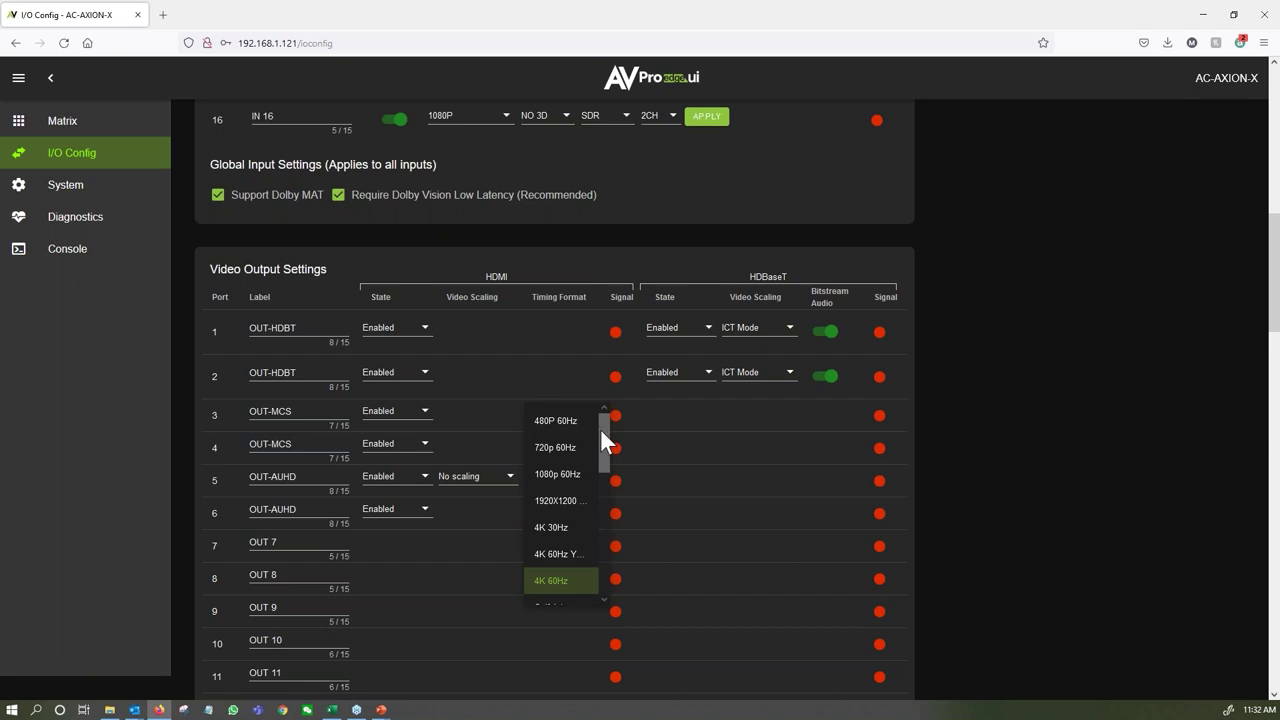
mouse_move(602, 429)
left_mouse_down()
mouse_move(601, 570)
mouse_move(607, 430)
left_mouse_up()
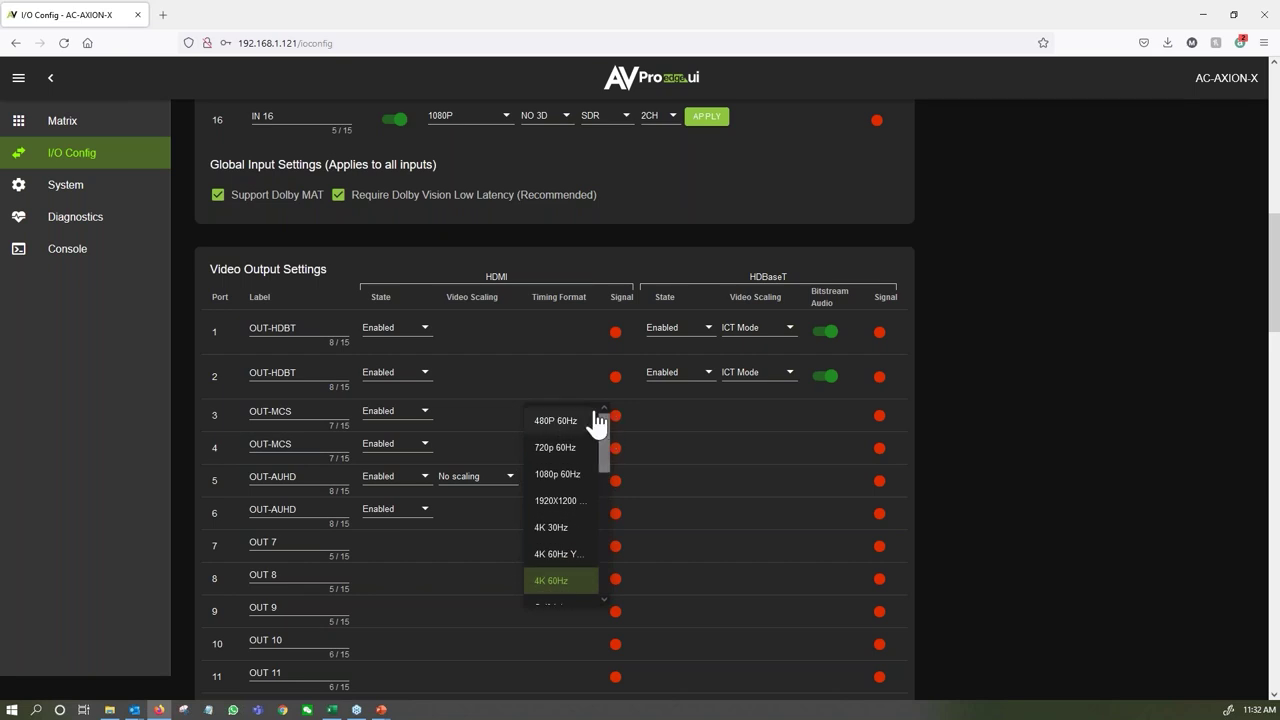
left_click(482, 480)
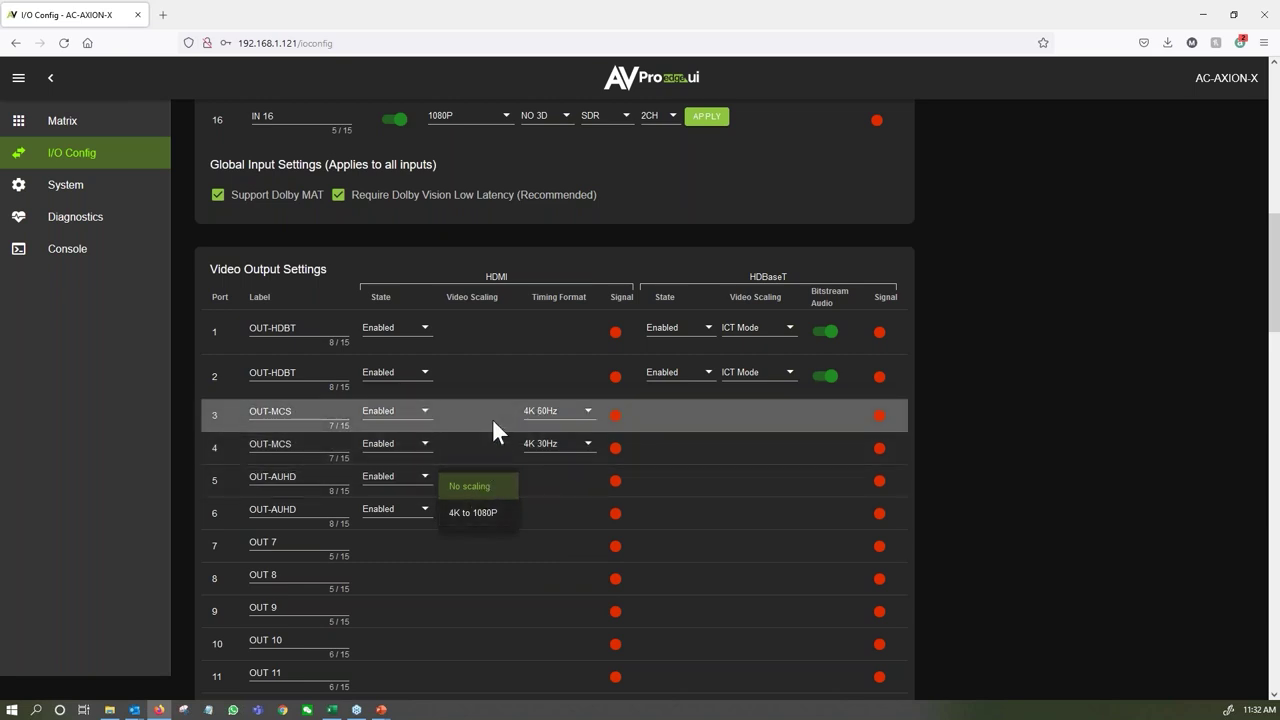
Browse output 3's timing formats and keep 4K 60Hz selected.
left_click(567, 423)
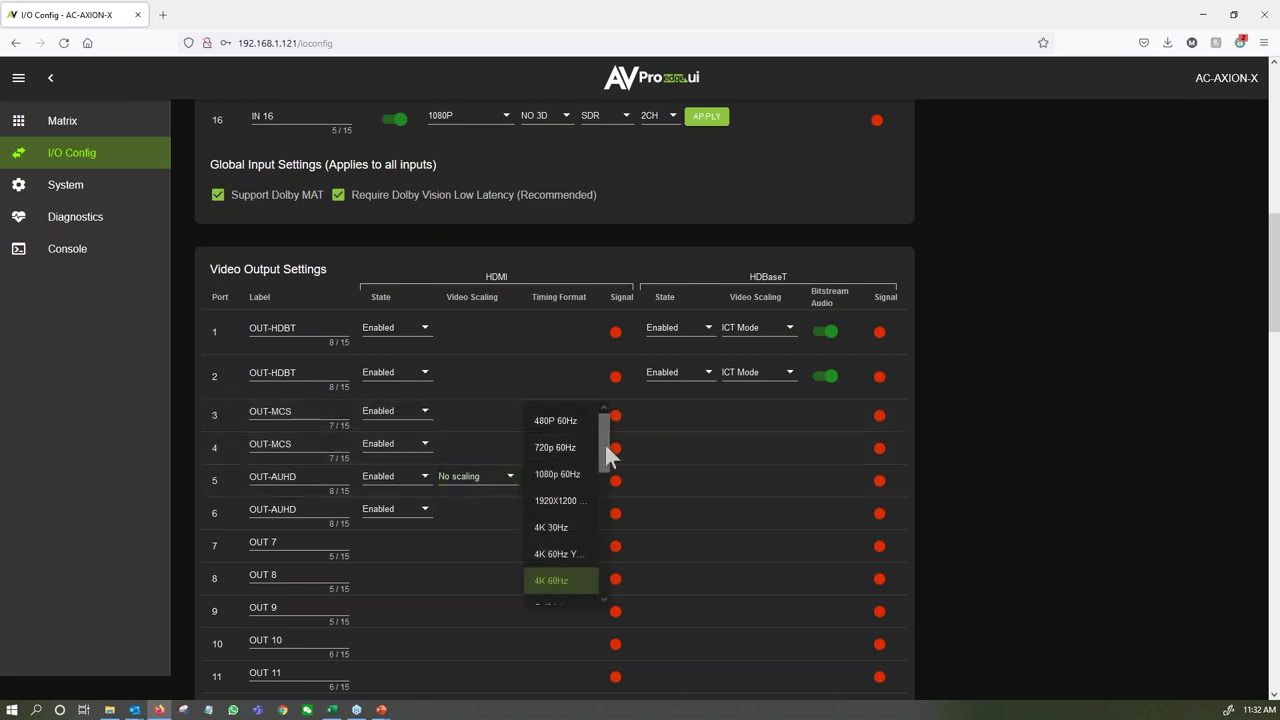
scroll(604, 447, "down", 1)
scroll(602, 440, "up", 1)
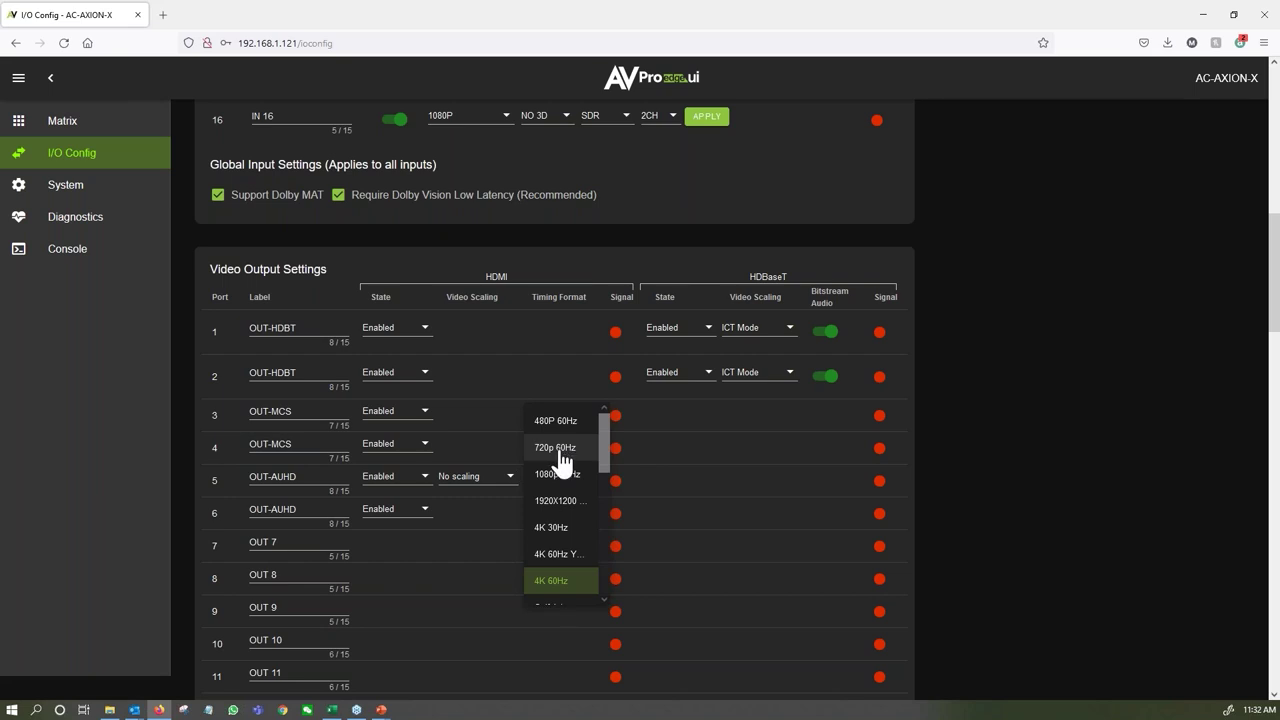
left_click_drag(604, 433, 604, 476)
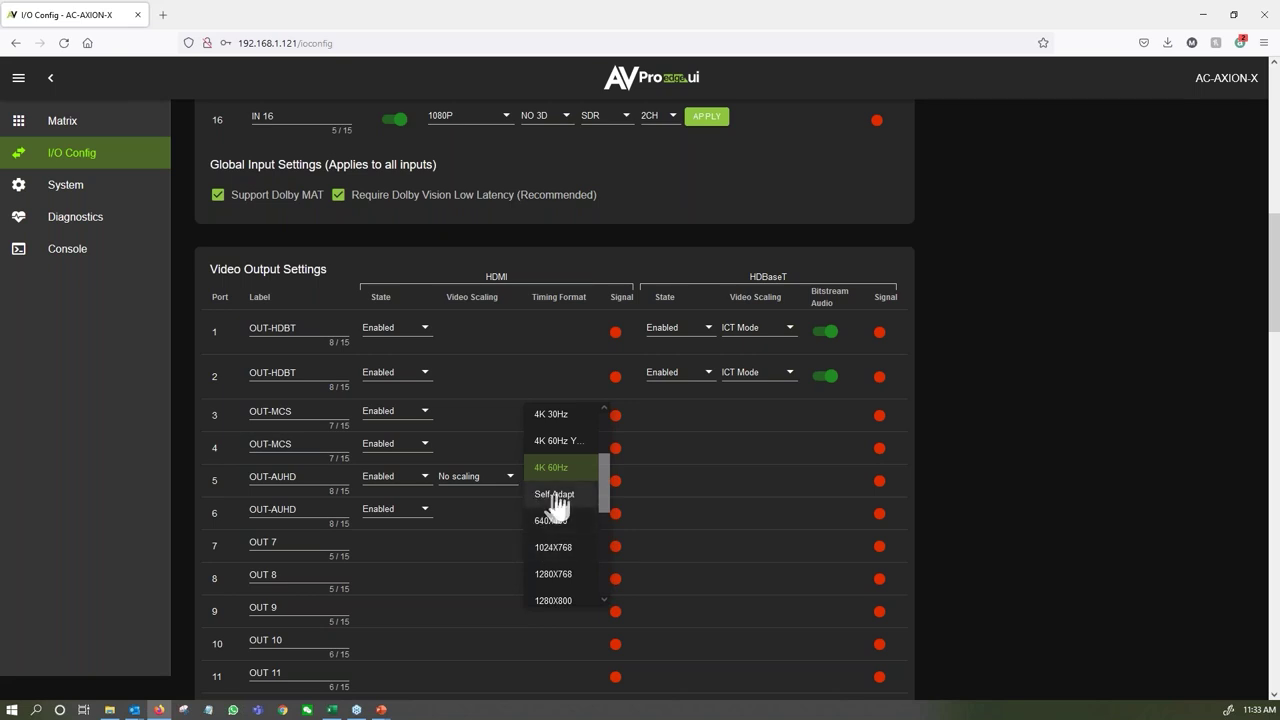
scroll(600, 476, "down", 1)
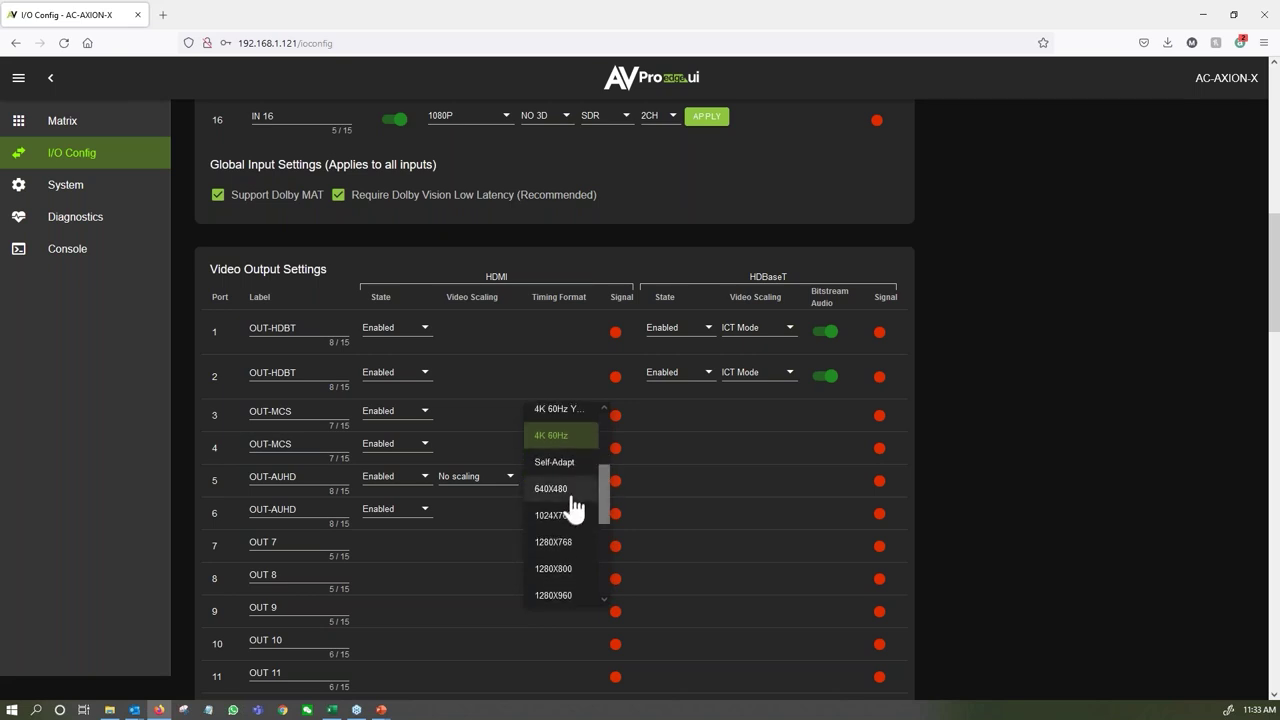
scroll(575, 522, "down", 3)
scroll(575, 522, "down", 4)
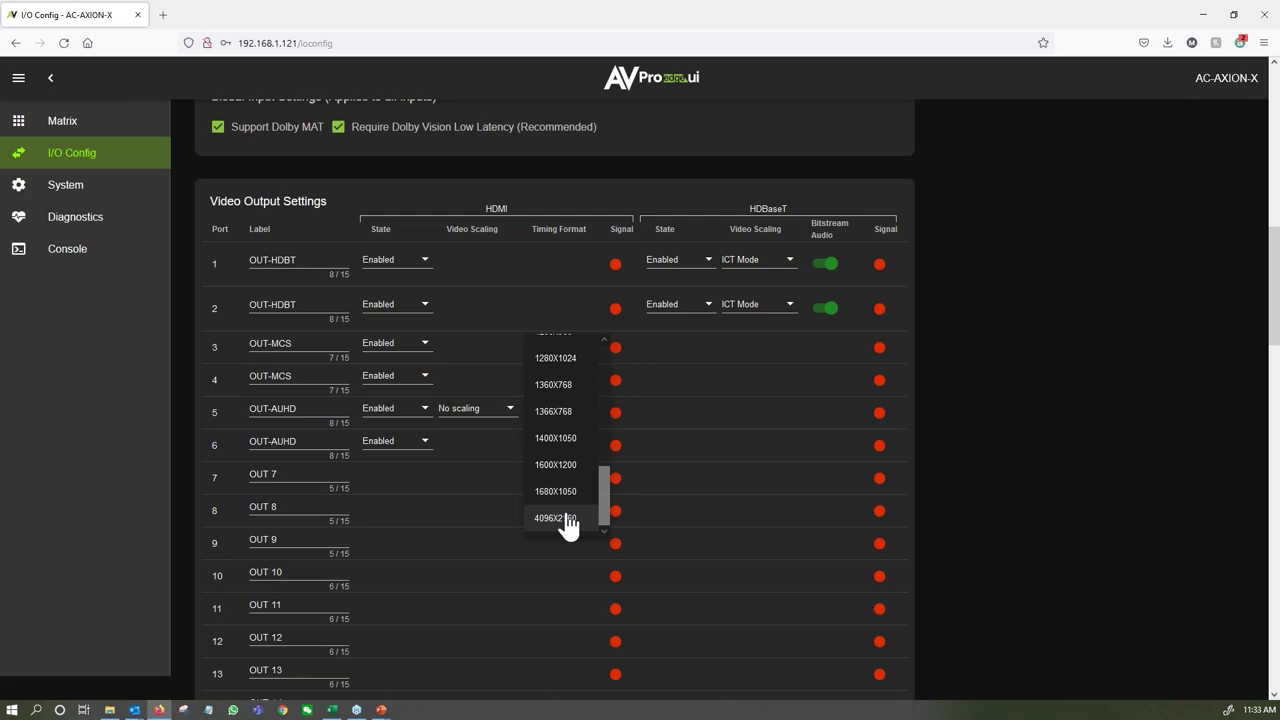
scroll(566, 523, "up", 6)
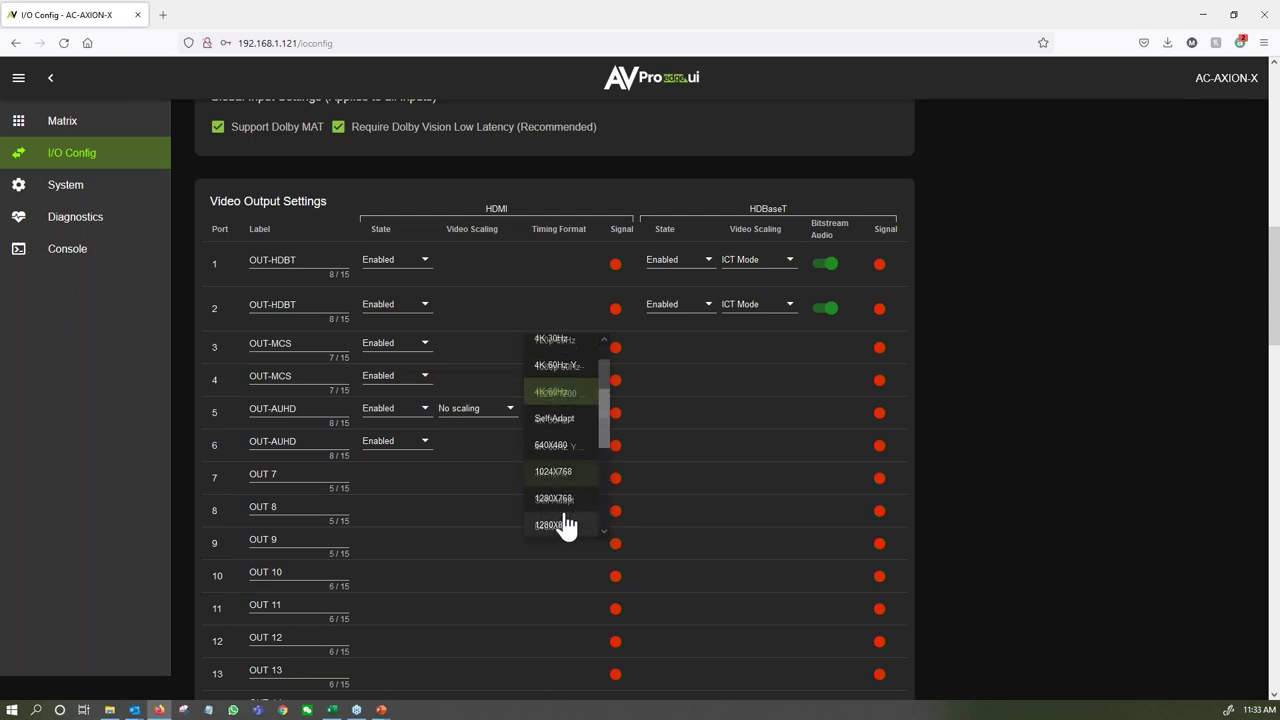
left_click(489, 346)
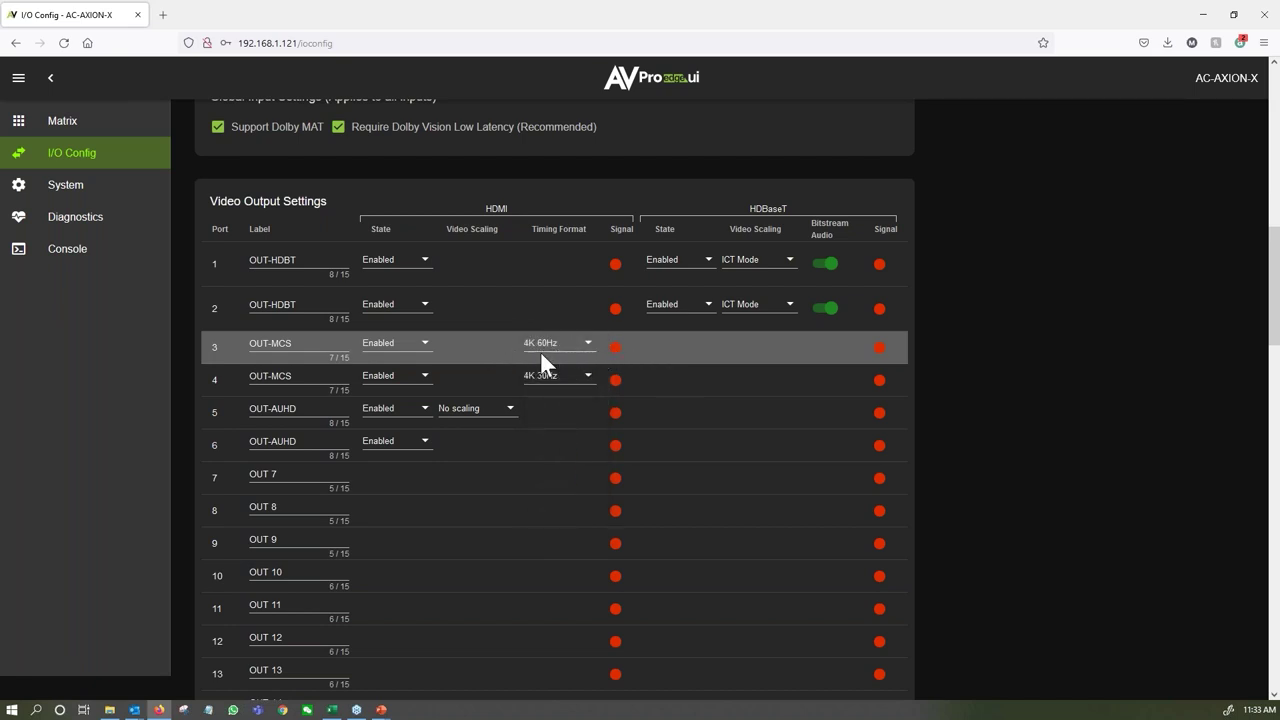
left_click(418, 377)
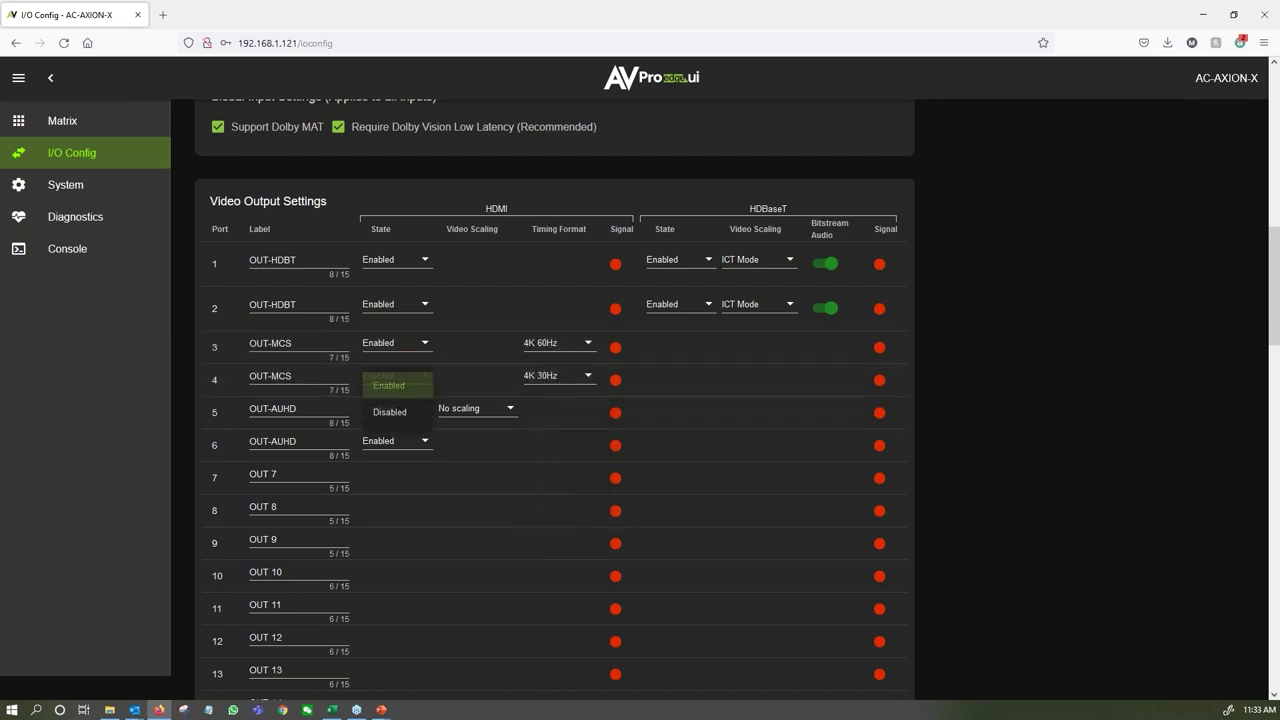
left_click(459, 361)
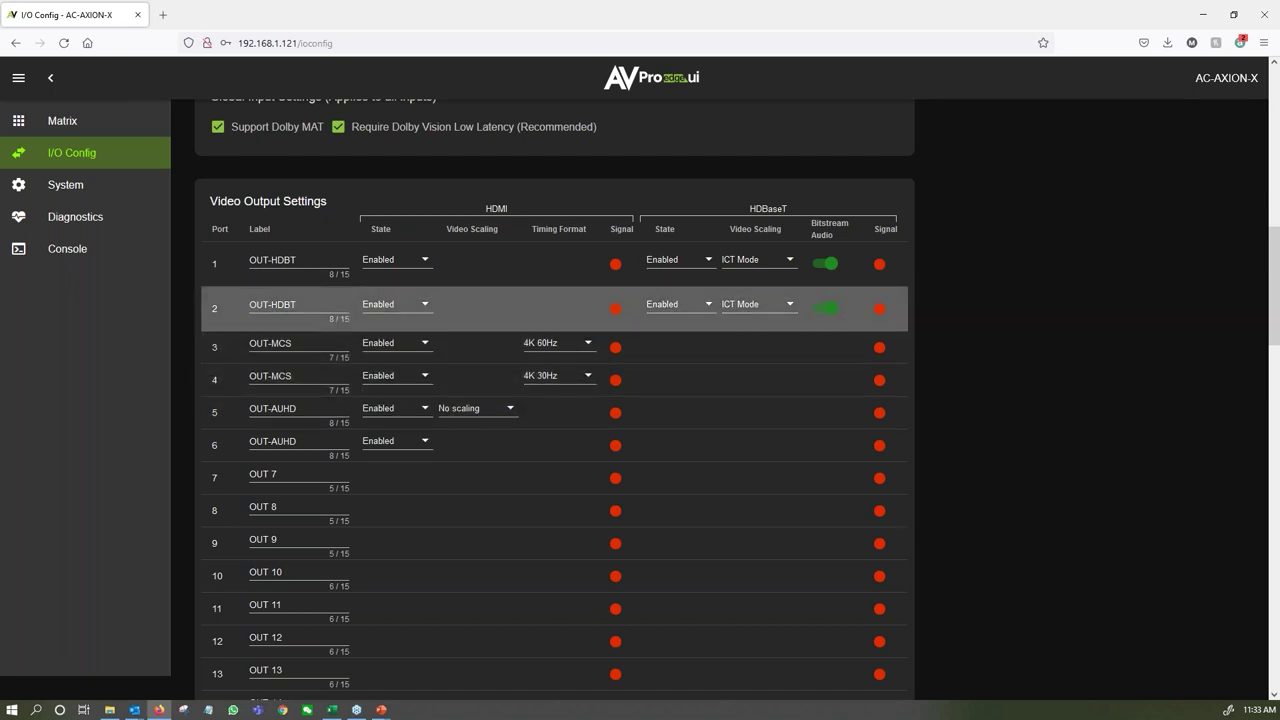
left_click(778, 265)
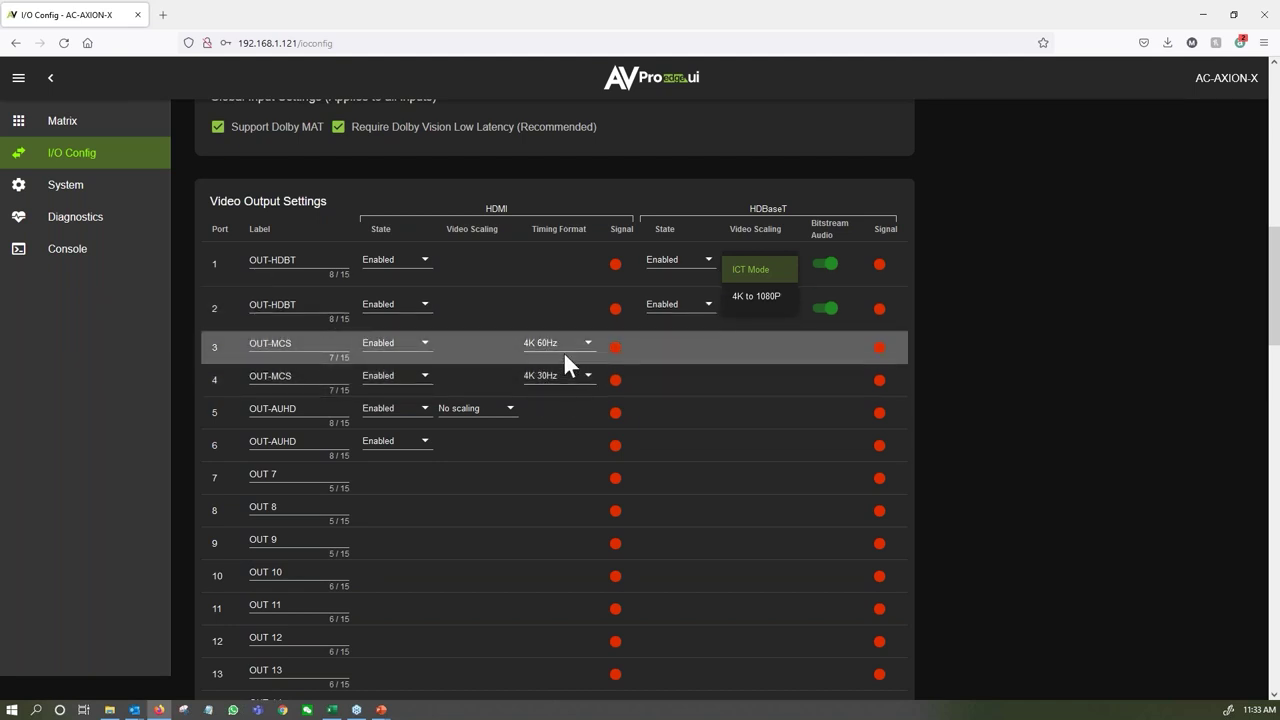
left_click(762, 328)
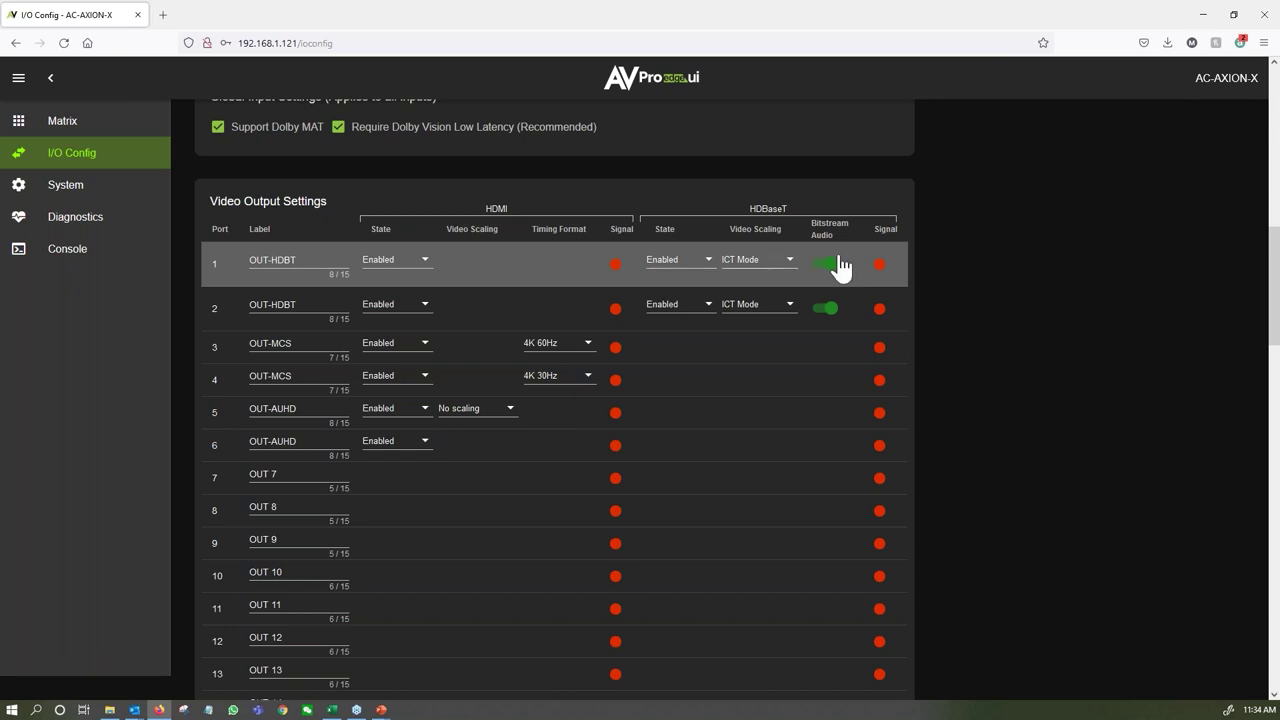
Lower OUT 3's extracted audio volume from 100 to 42, keeping Audio Mode on Matrix.
scroll(686, 405, "down", 4)
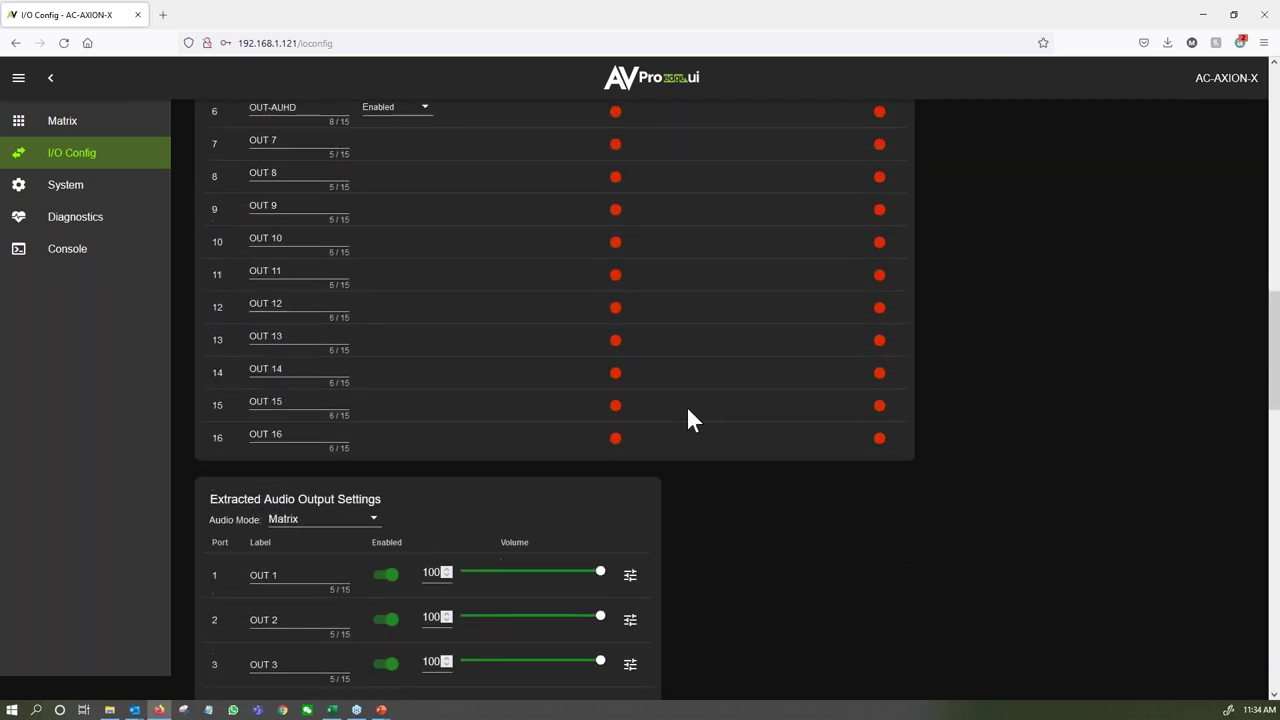
scroll(683, 408, "down", 3)
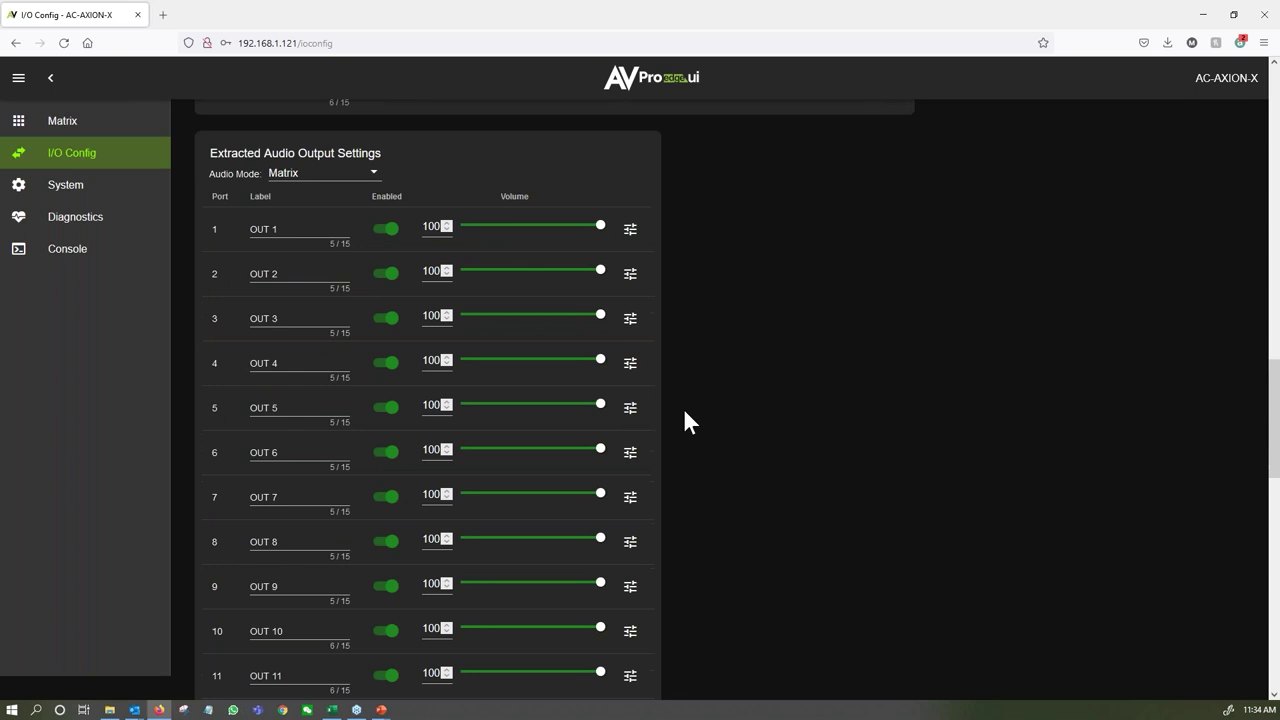
left_click_drag(600, 315, 523, 316)
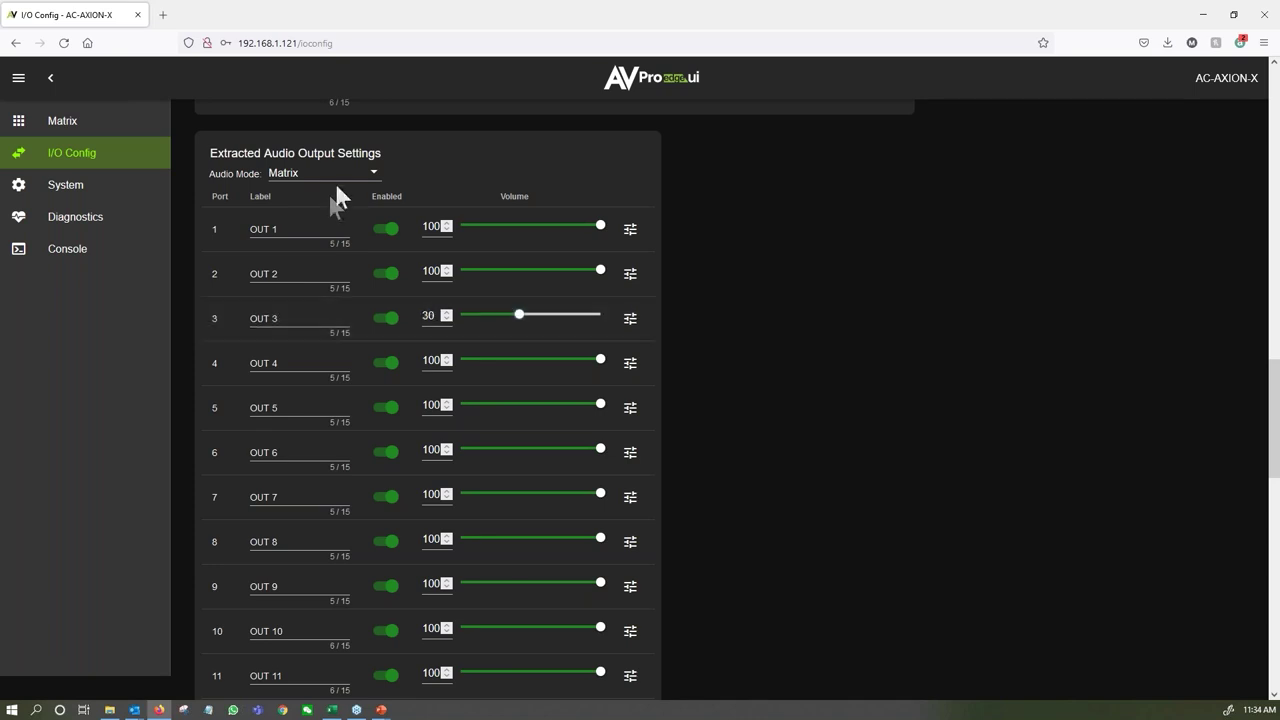
left_click(338, 177)
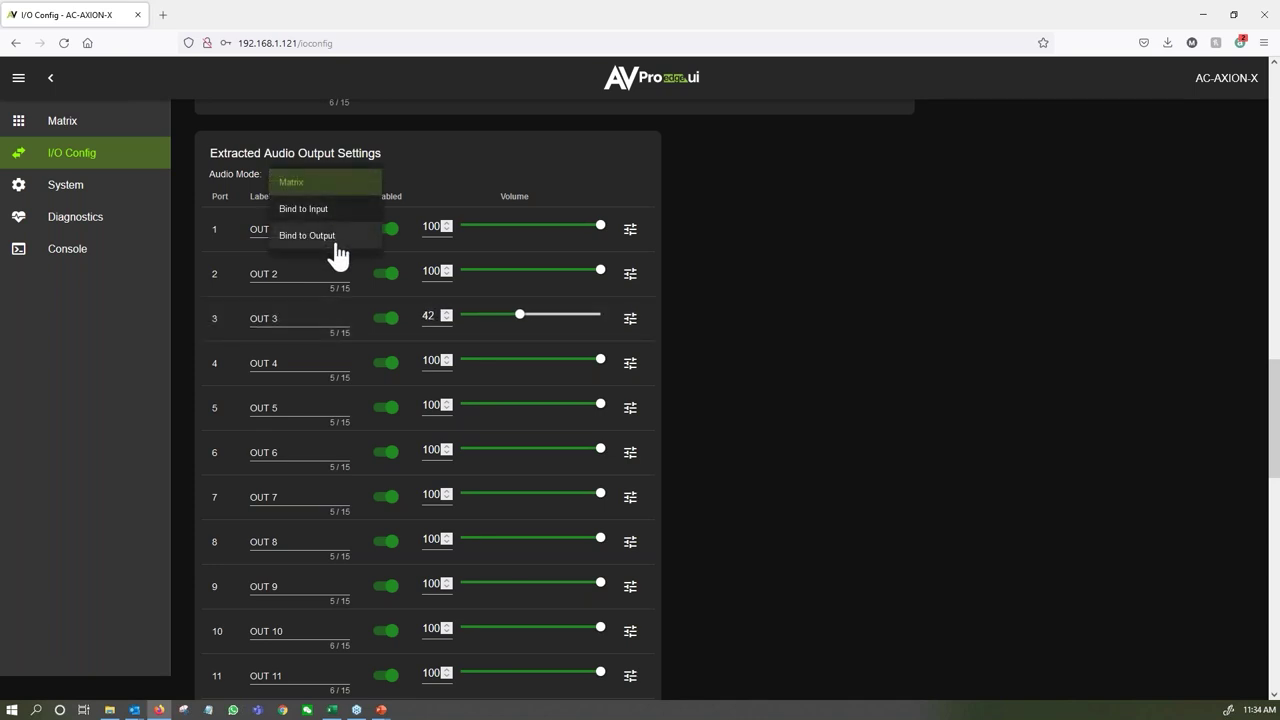
left_click(386, 194)
Give OUT 3 the Live EQ preset and balance -1, leave delay at None, and close.
left_click(628, 320)
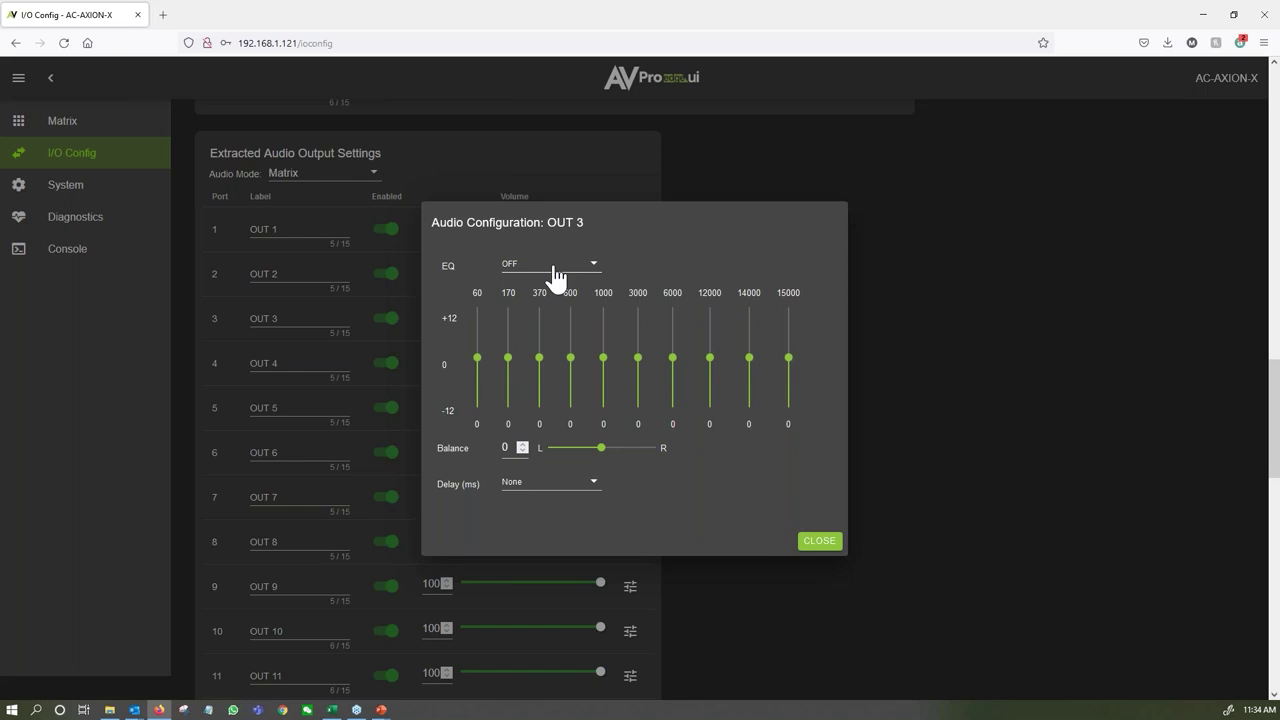
left_click(556, 276)
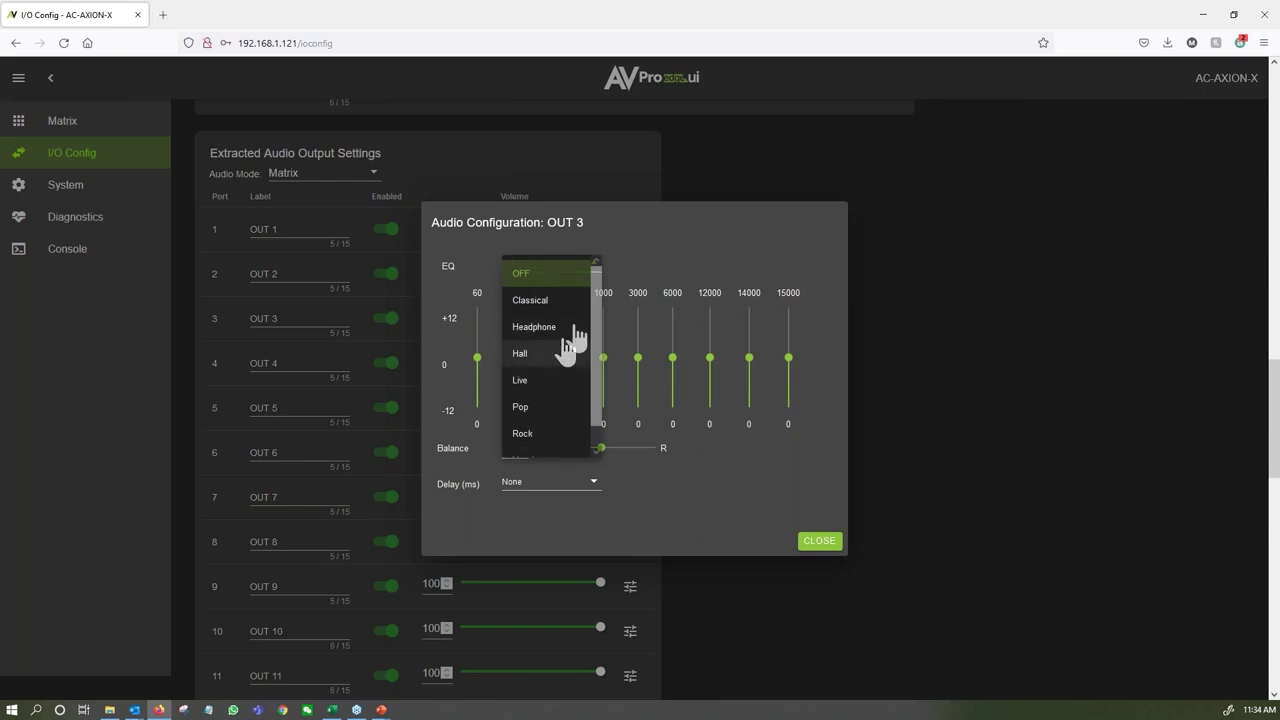
left_click(528, 380)
mouse_move(602, 447)
left_mouse_down()
mouse_move(571, 466)
mouse_move(640, 454)
mouse_move(593, 462)
left_mouse_up()
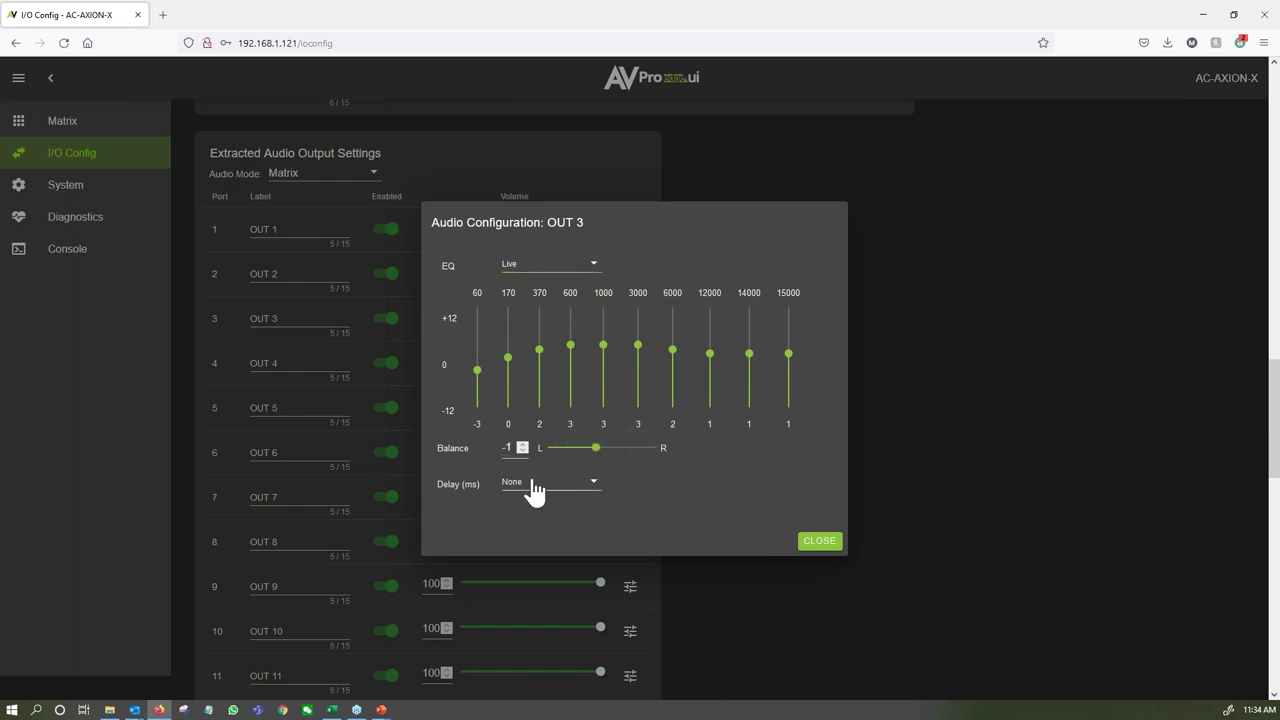
left_click(530, 485)
scroll(557, 542, "down", 1)
scroll(550, 525, "up", 1)
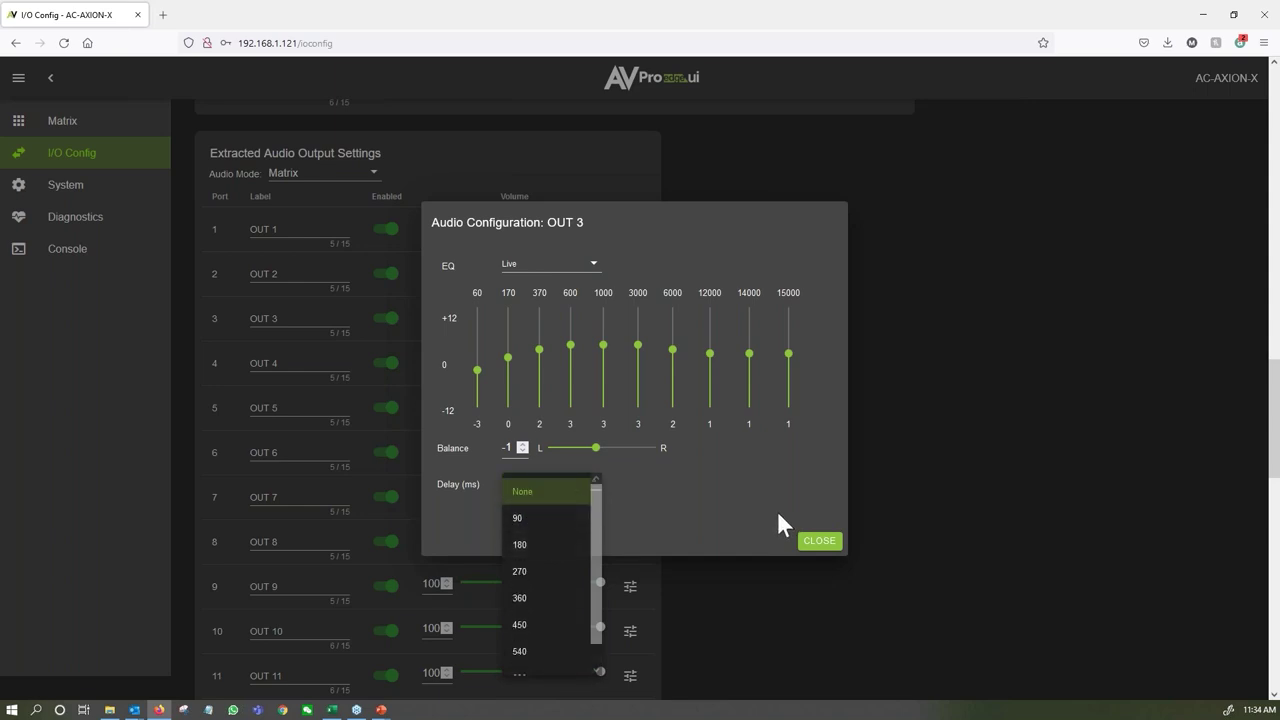
left_click(777, 511)
left_click(820, 545)
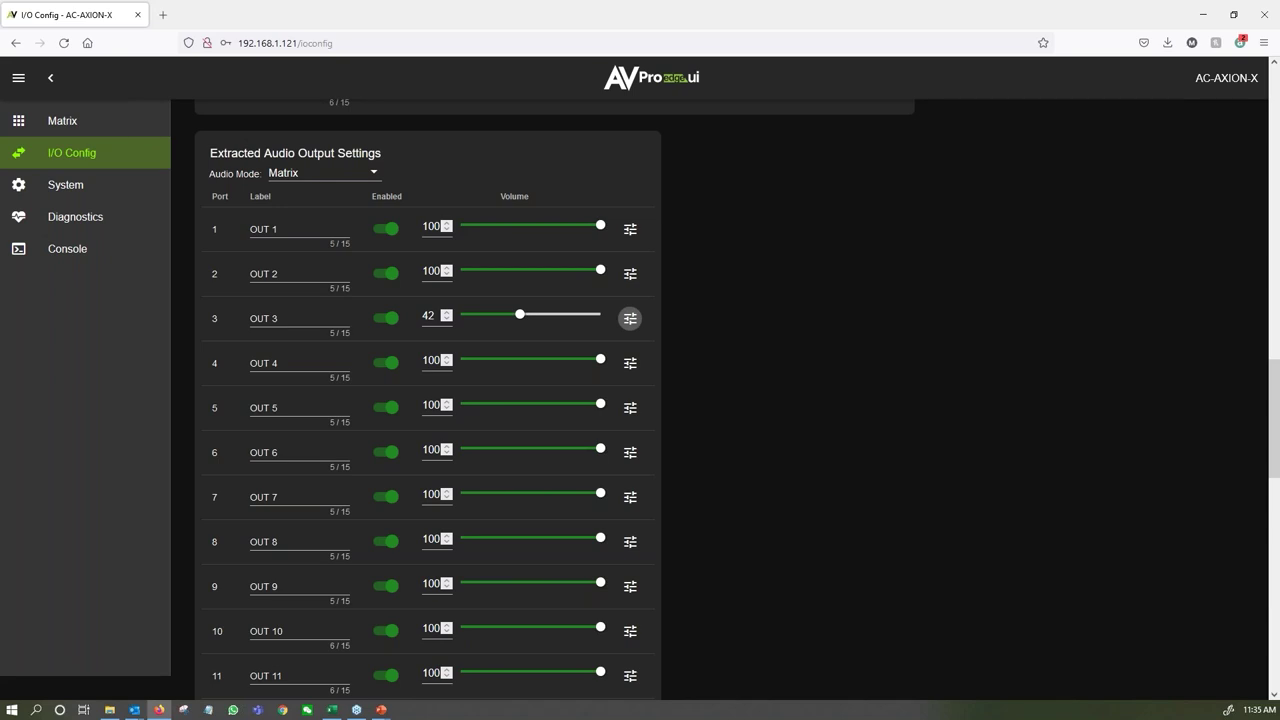
Scroll through the IR Settings table to review each input's IR extension, RS232 and callback toggles.
scroll(670, 392, "down", 5)
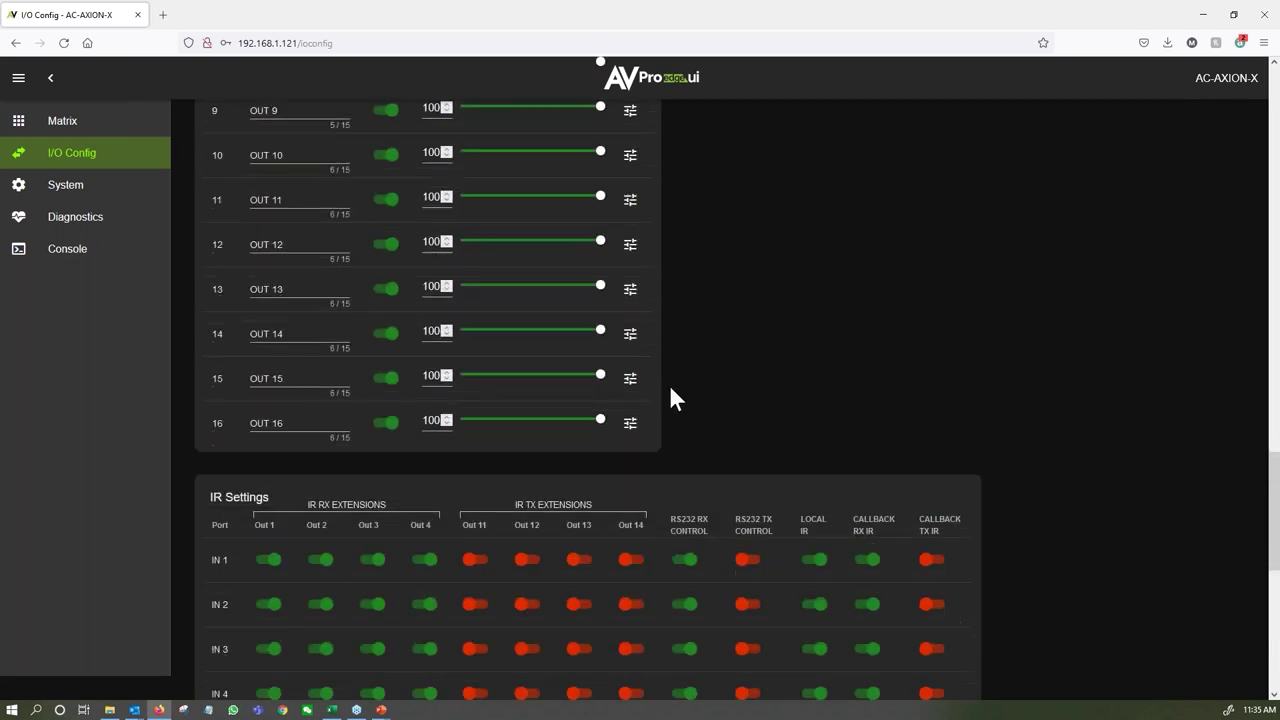
scroll(675, 398, "down", 1)
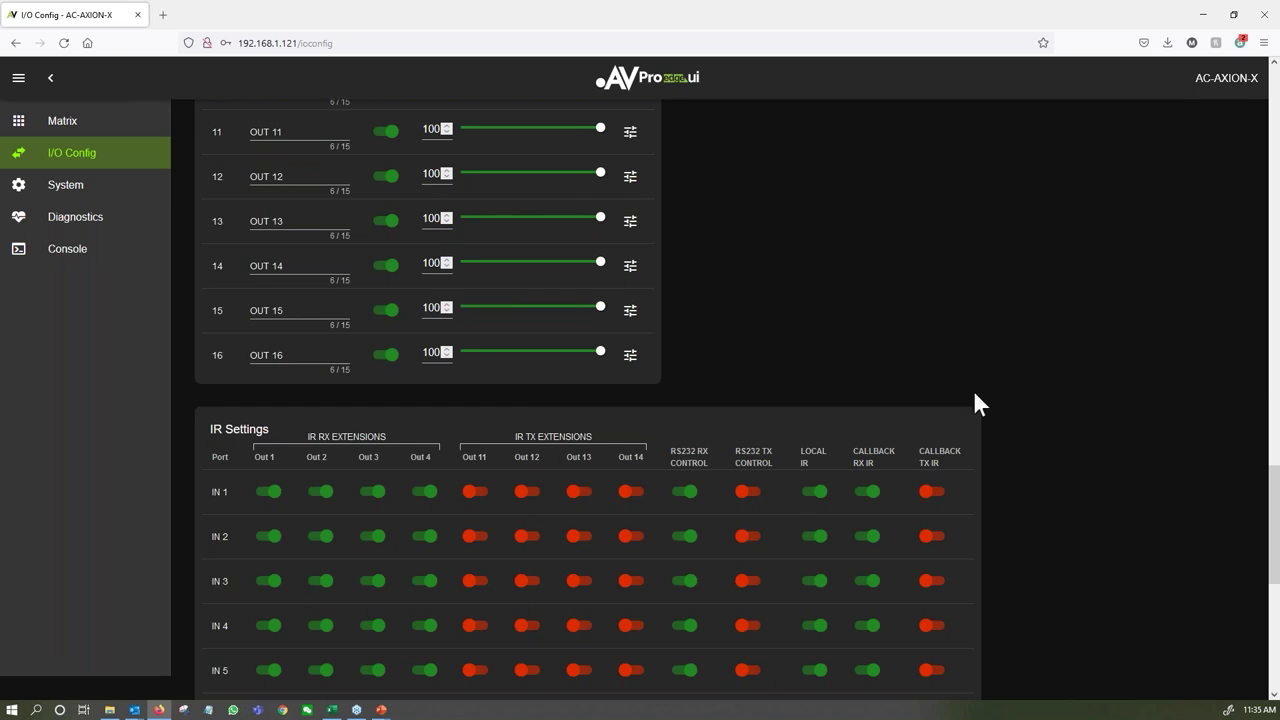
scroll(975, 393, "down", 3)
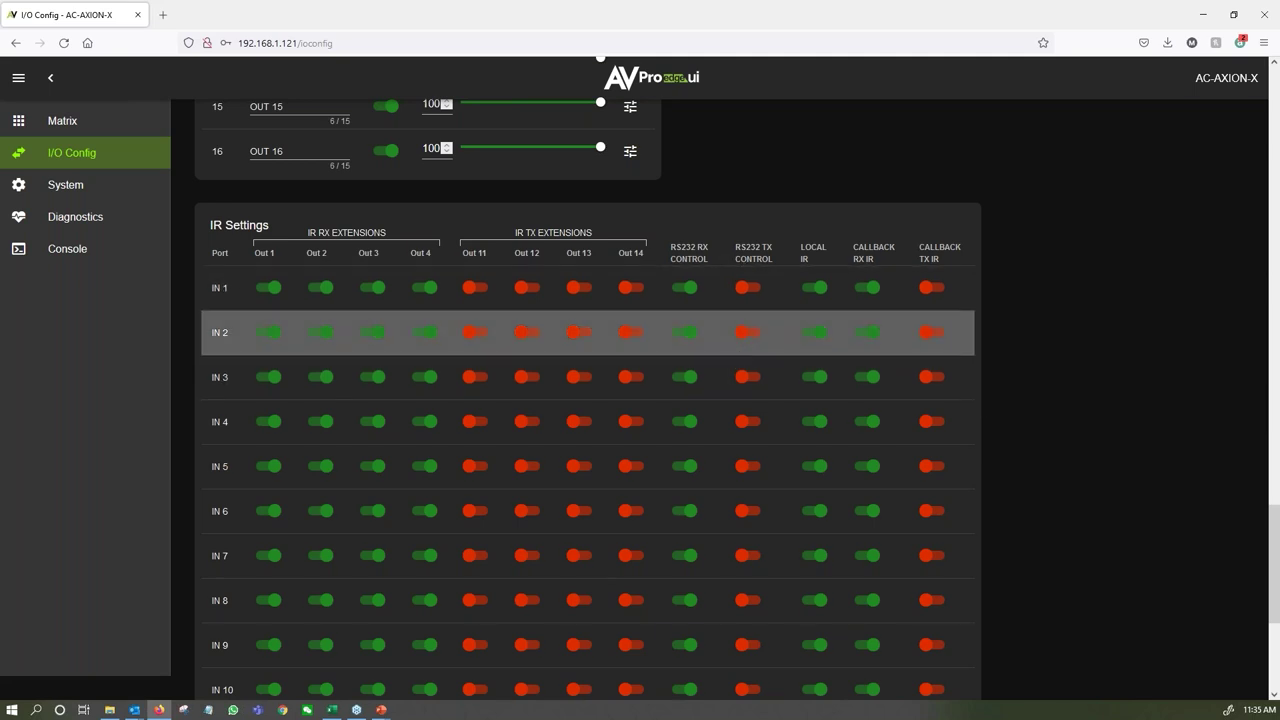
scroll(355, 225, "down", 5)
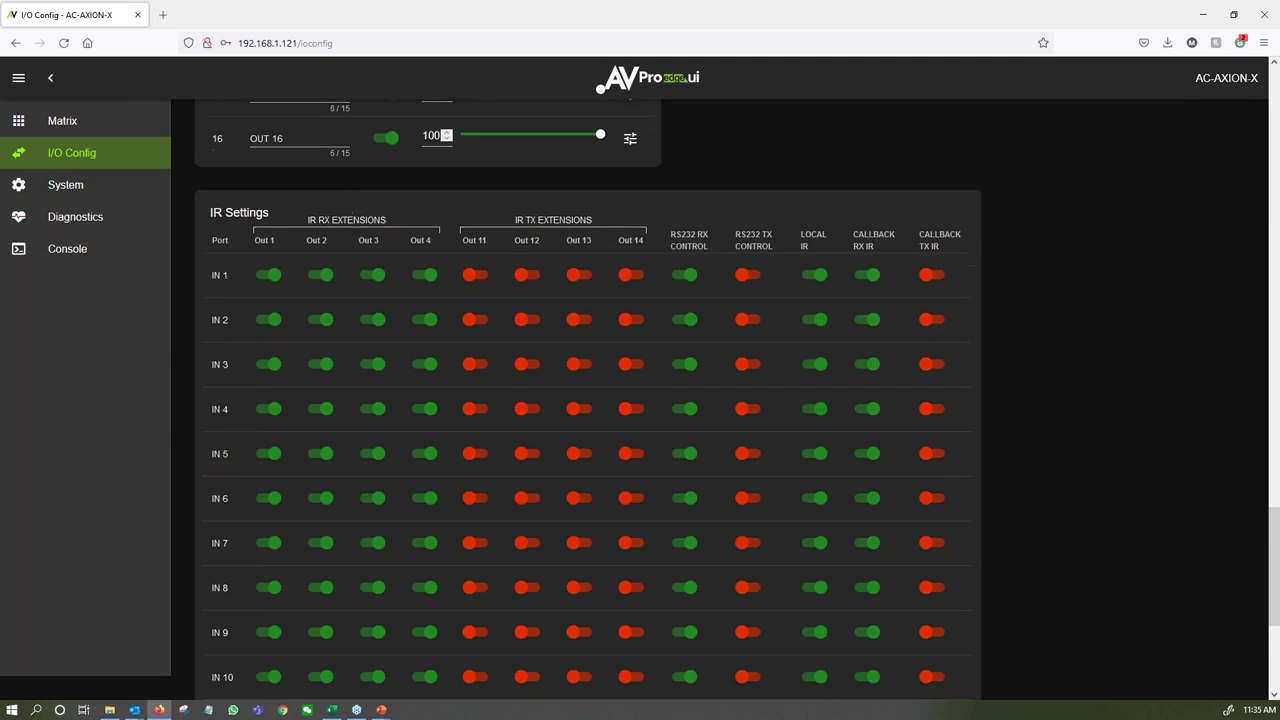
scroll(130, 208, "up", 2)
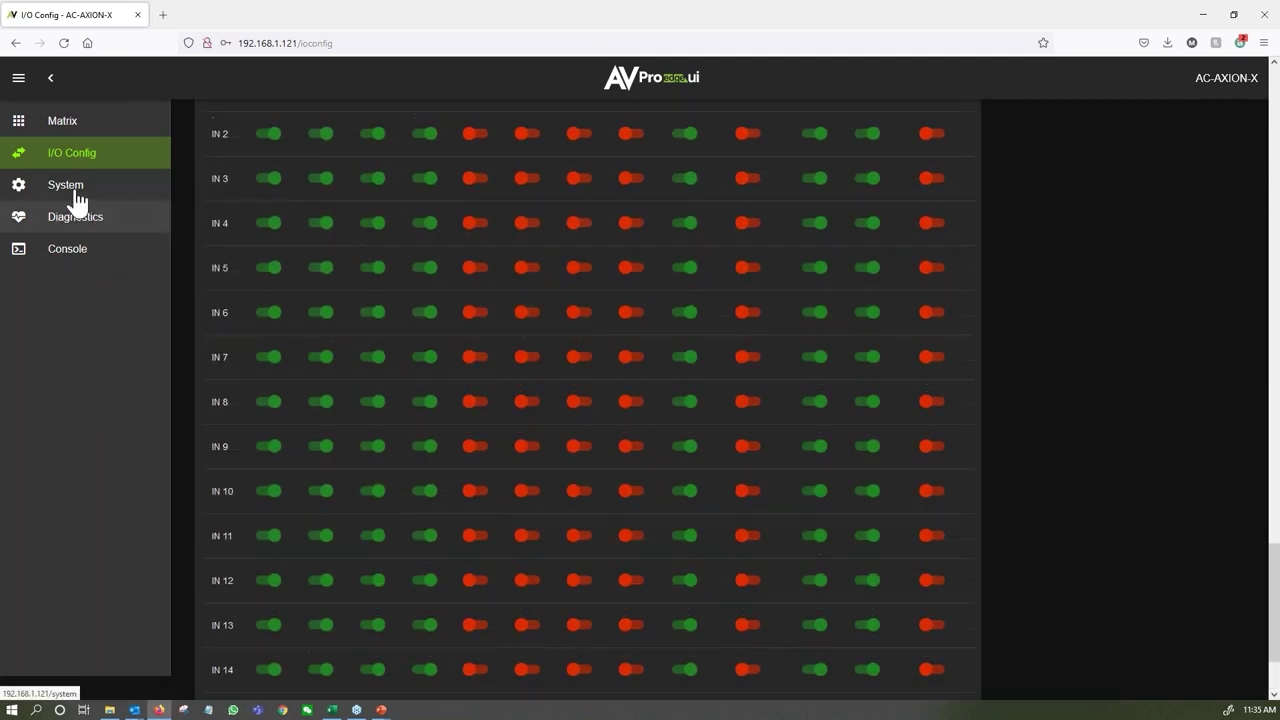
In System settings, confirm IP assignment stays on Manual.
left_click(66, 186)
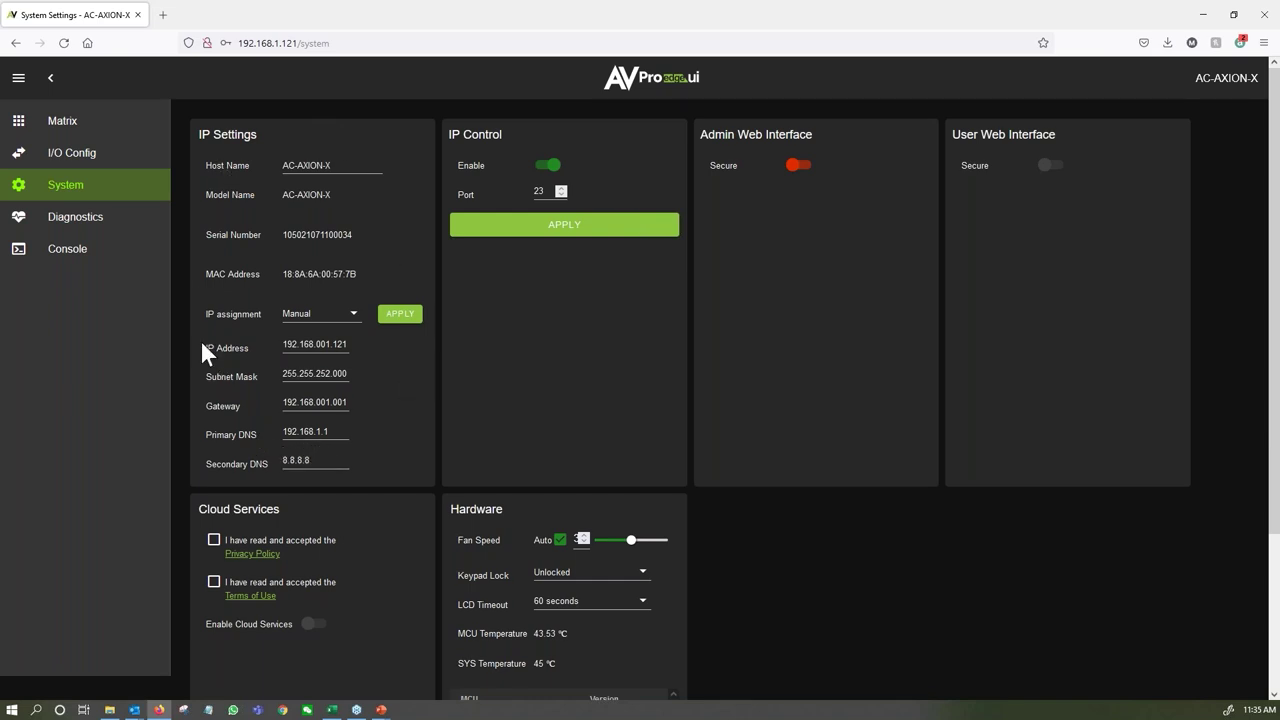
left_click(318, 314)
left_click(340, 302)
Enable Admin Web Interface security, enter and confirm a new admin password, and apply.
left_click(798, 166)
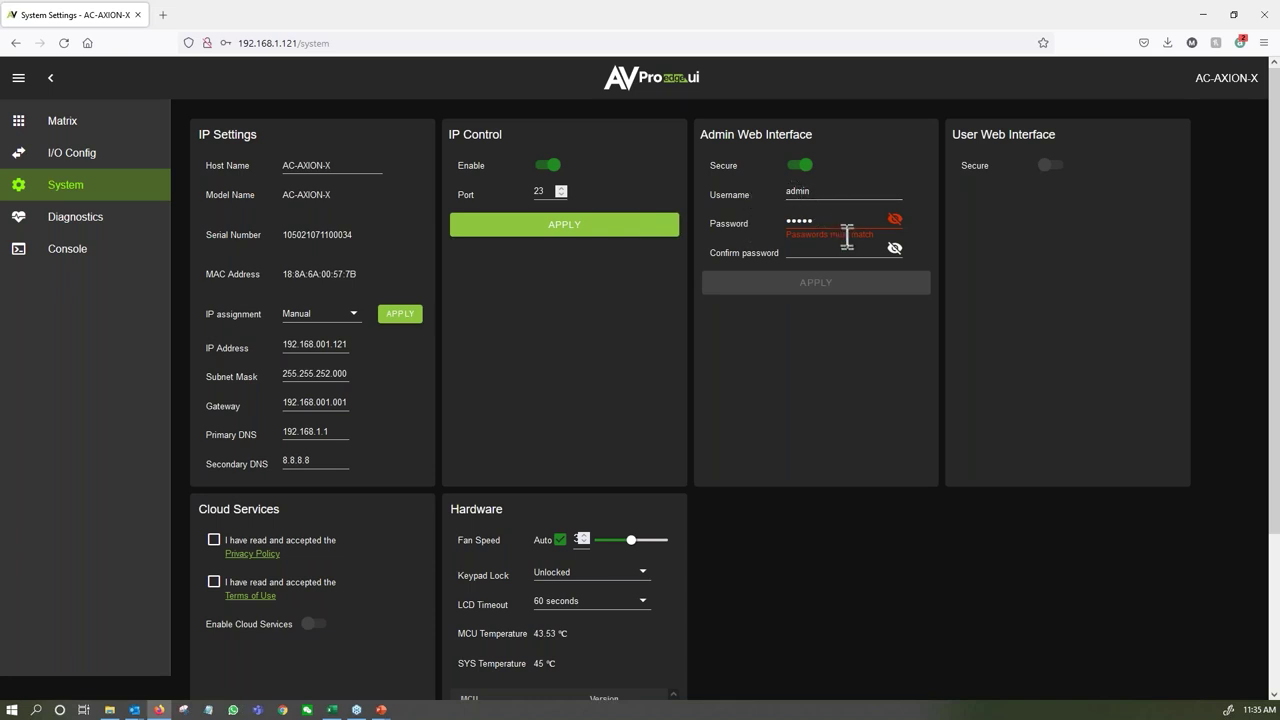
left_click_drag(831, 220, 744, 203)
type("123456")
key("Tab")
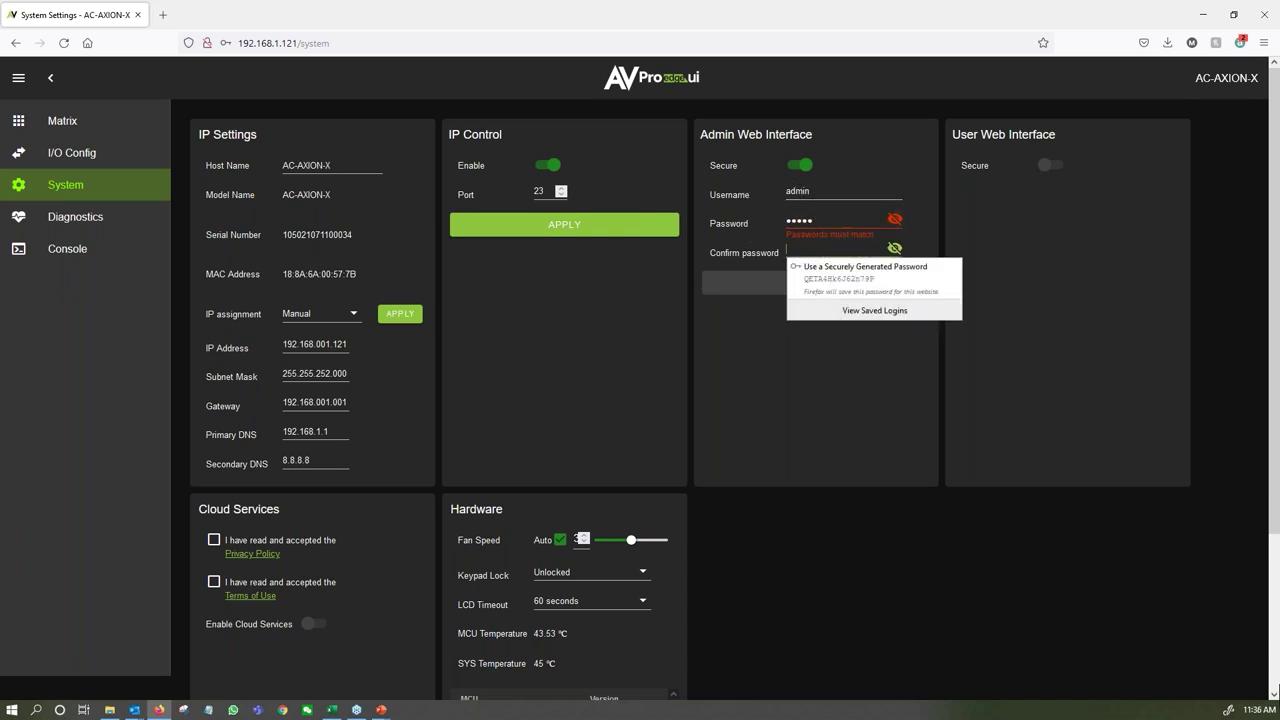
type("12345")
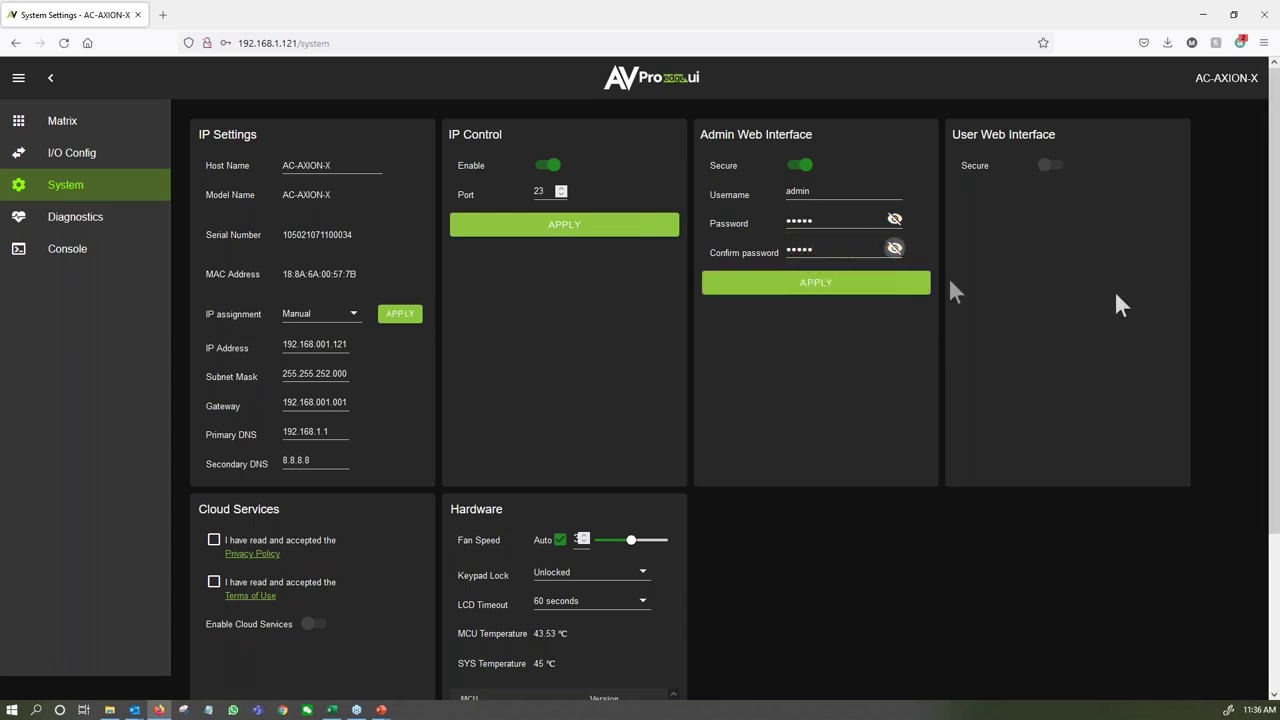
left_click(850, 286)
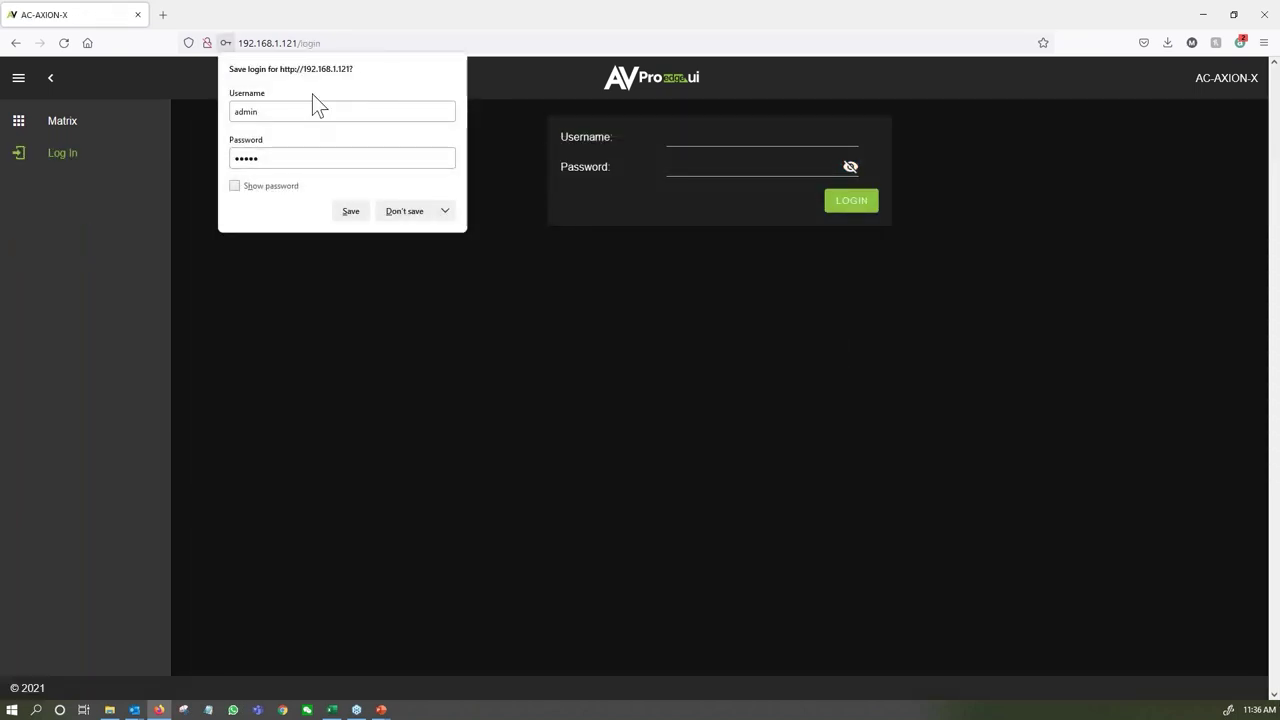
Decline the browser's save-login prompt, log back in as admin, then open Console and System.
left_click(408, 214)
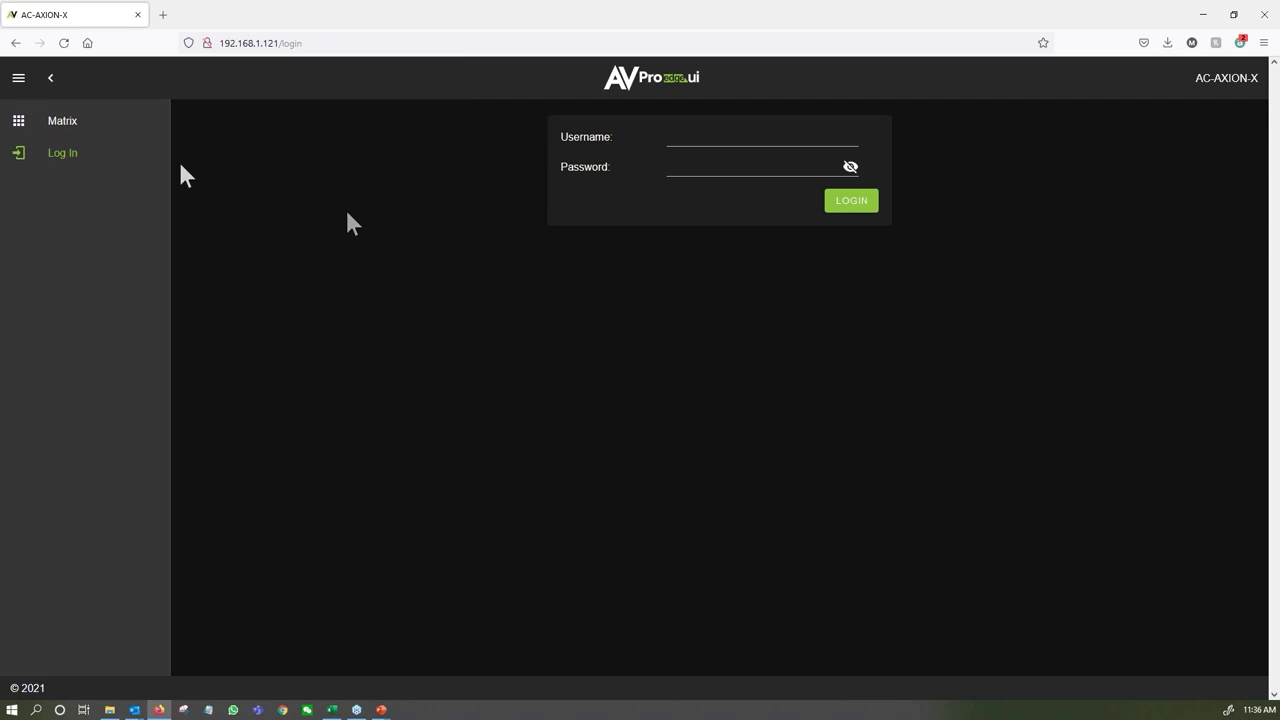
left_click(73, 128)
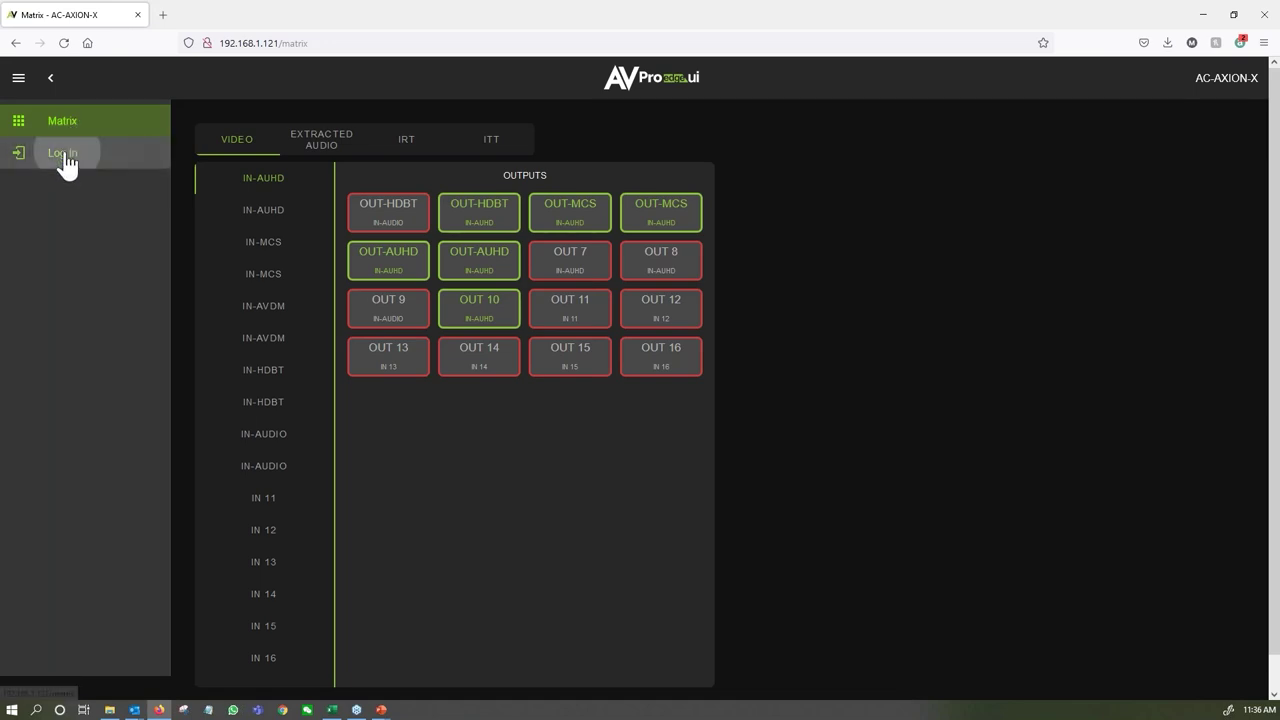
left_click(62, 155)
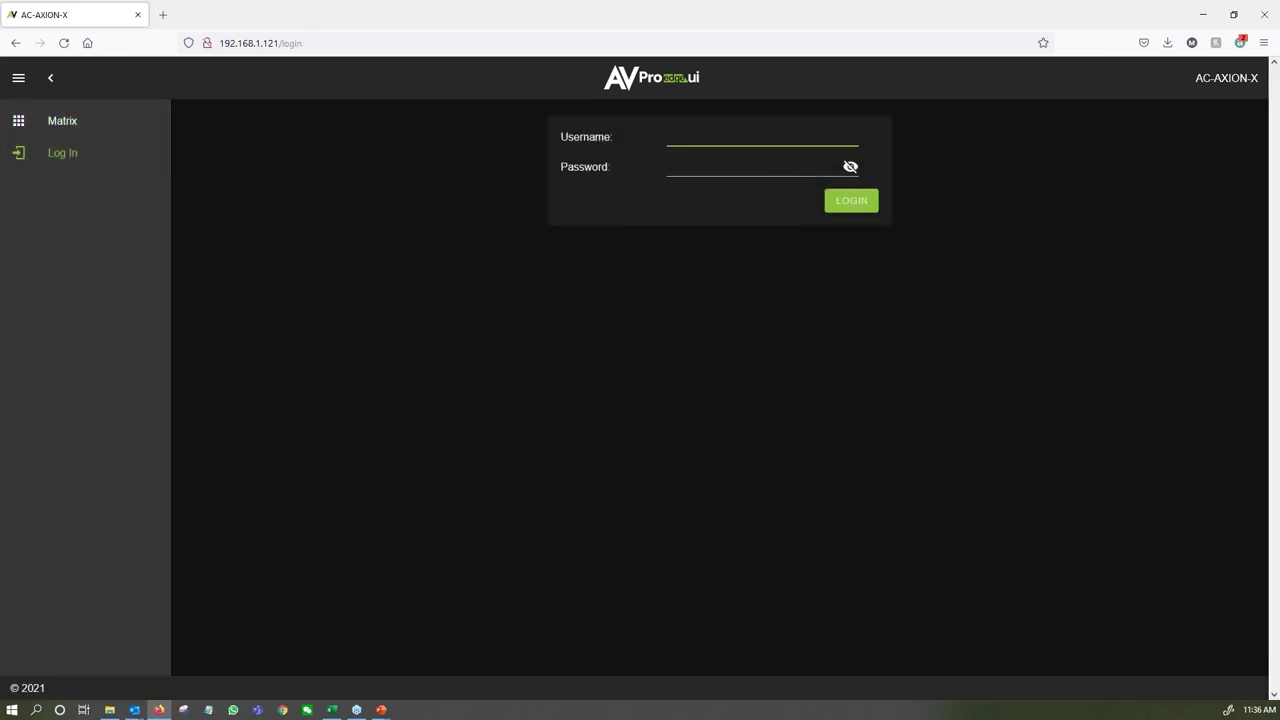
type("adminadmin")
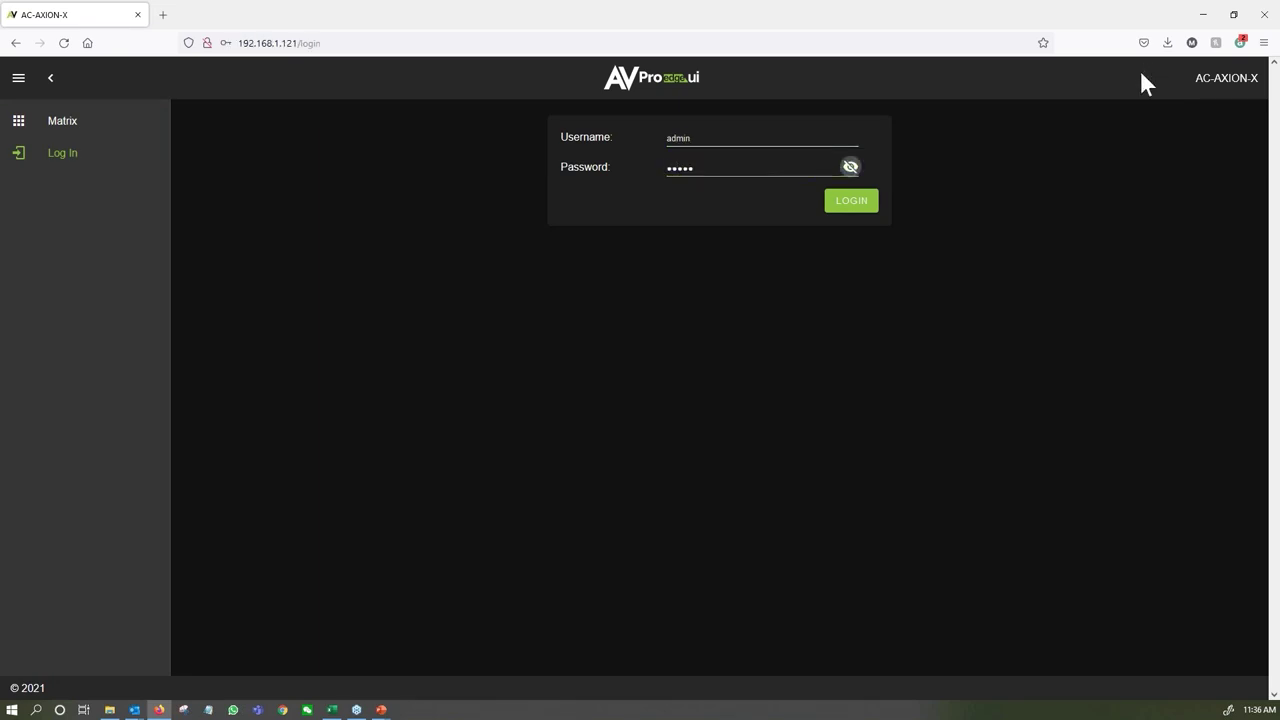
left_click(851, 202)
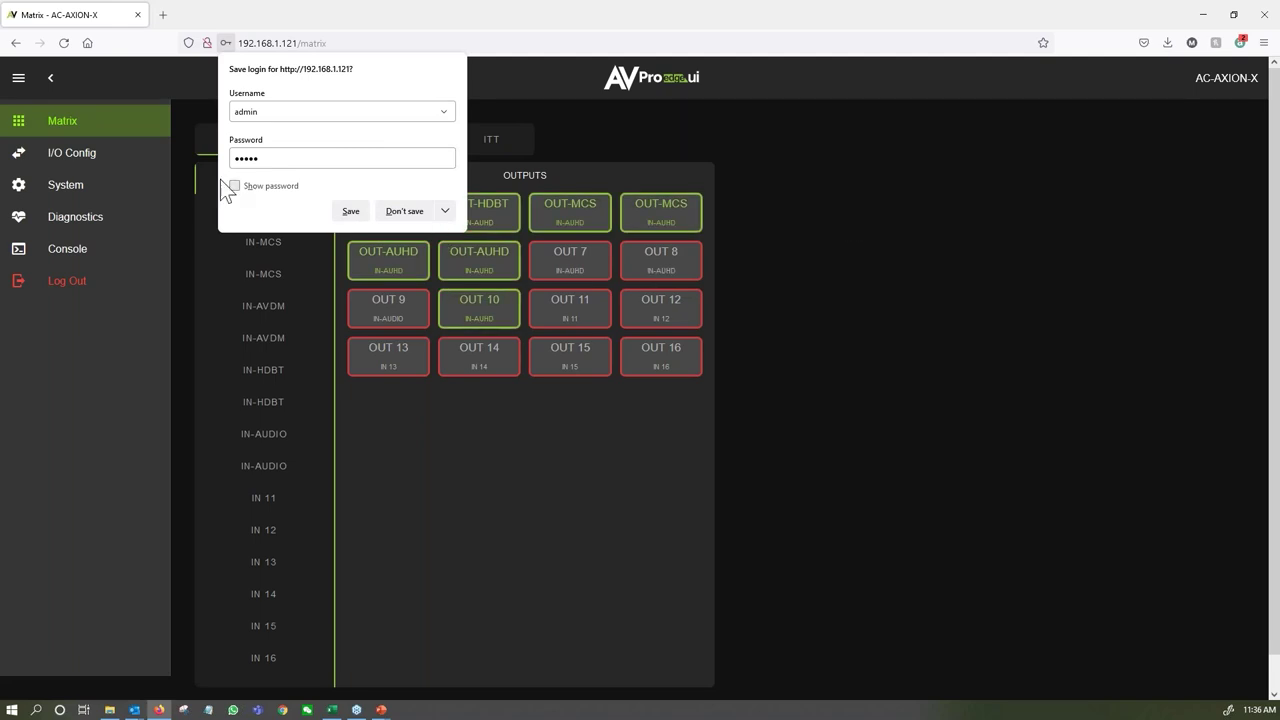
left_click(113, 262)
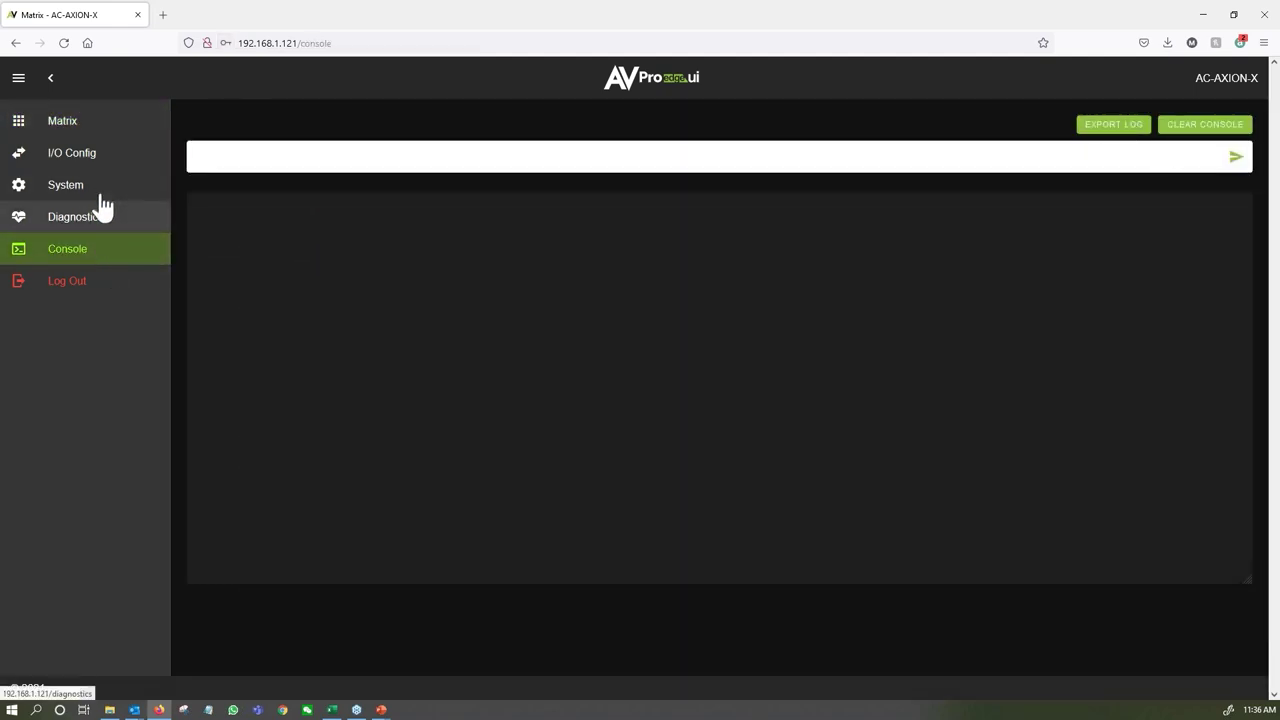
left_click(110, 190)
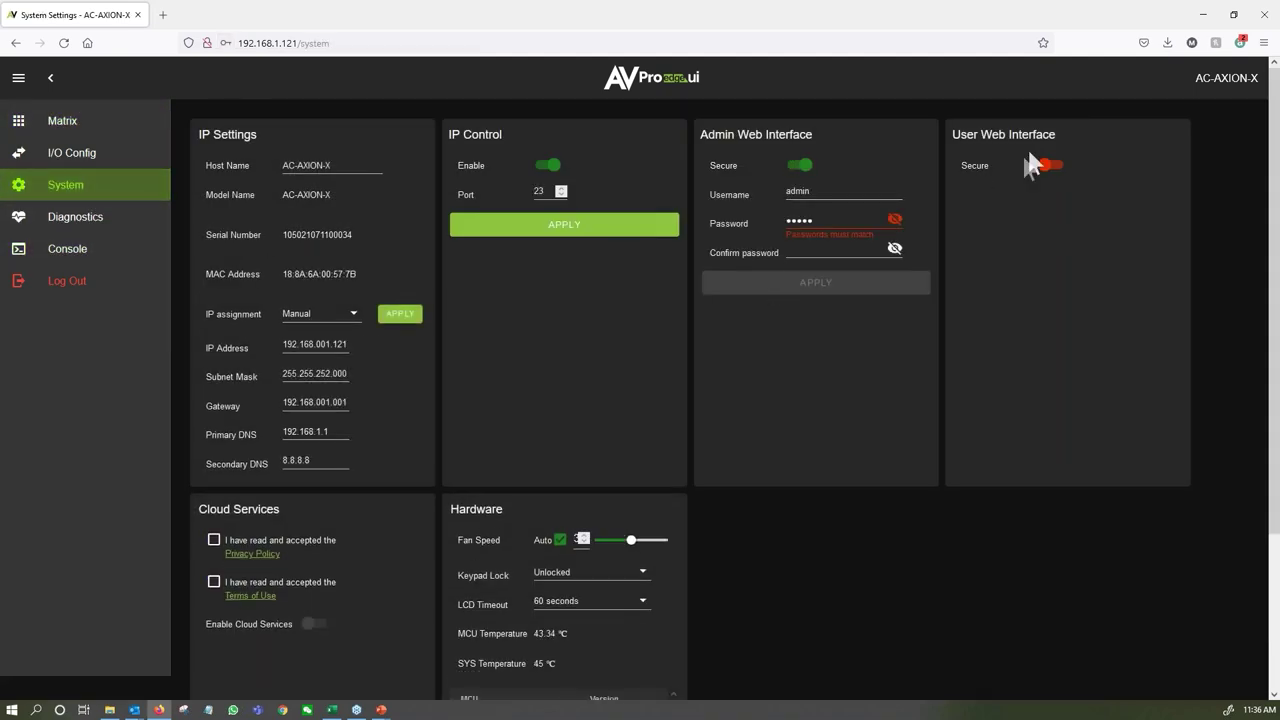
Enable User Web Interface security for username 'user' with a password, apply it, and log out.
left_click(1047, 166)
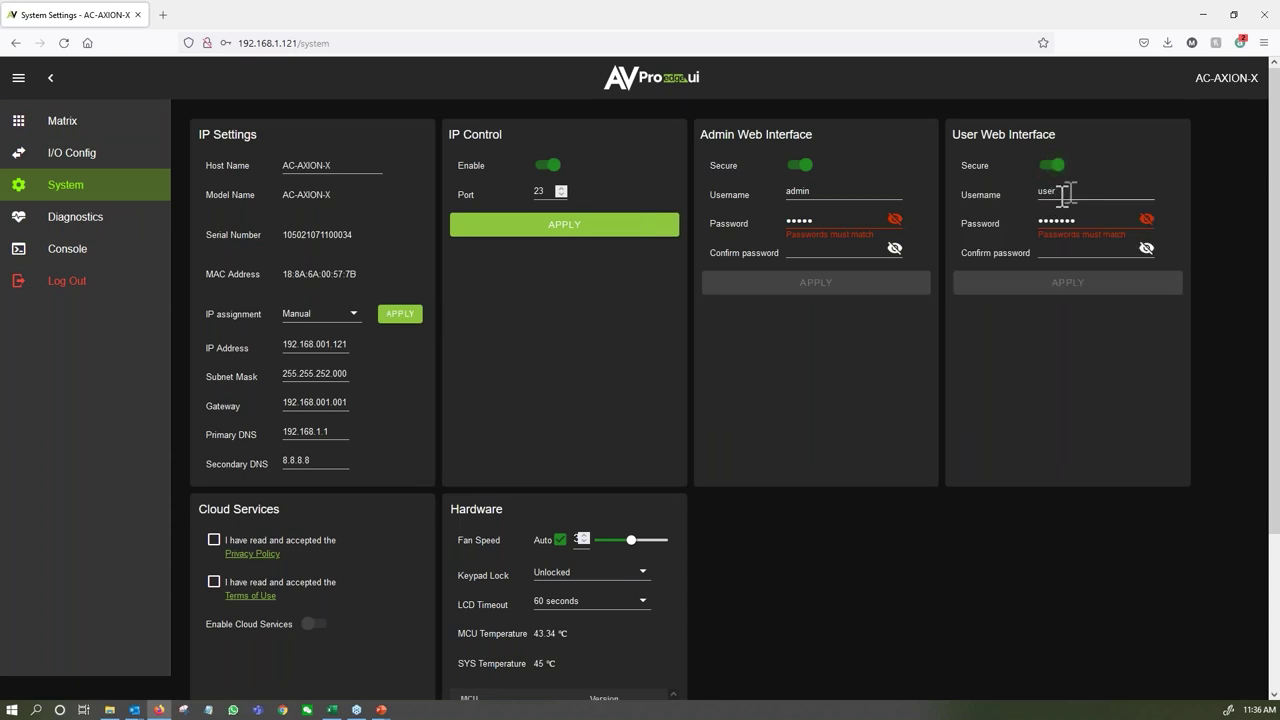
double_click(1060, 194)
key("Tab")
type("us")
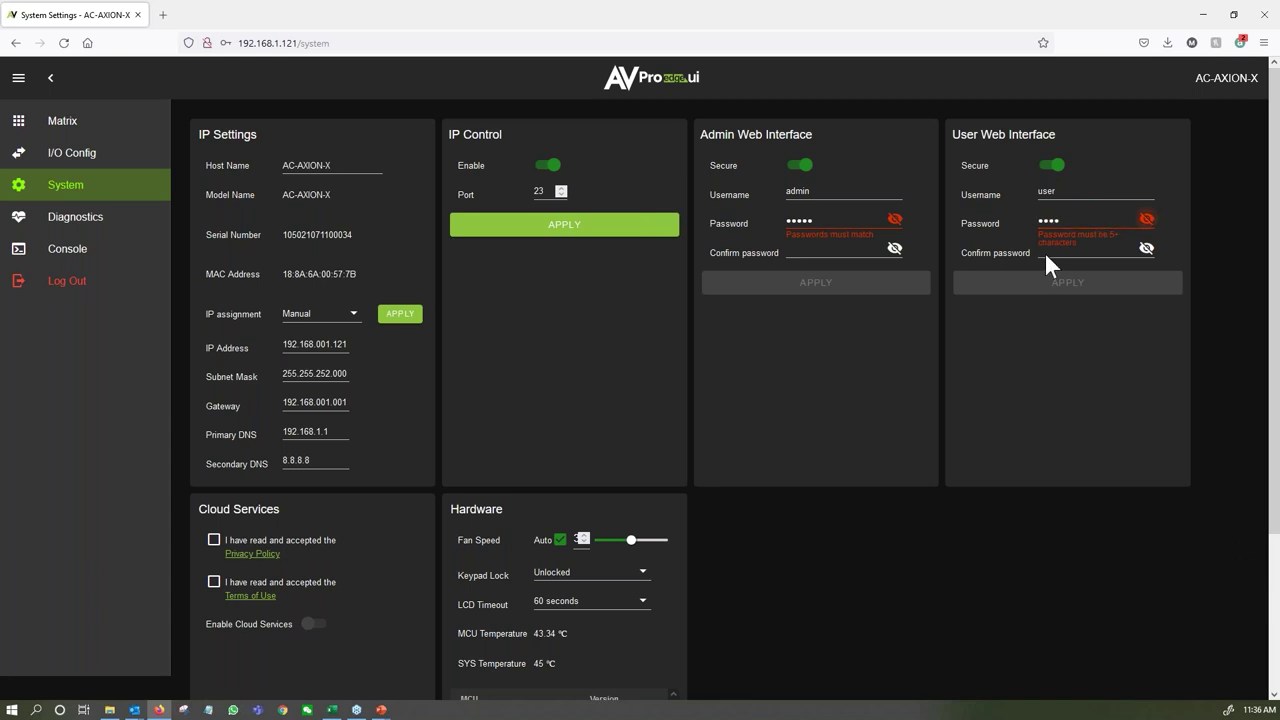
type("er1")
key("Tab")
type("user1")
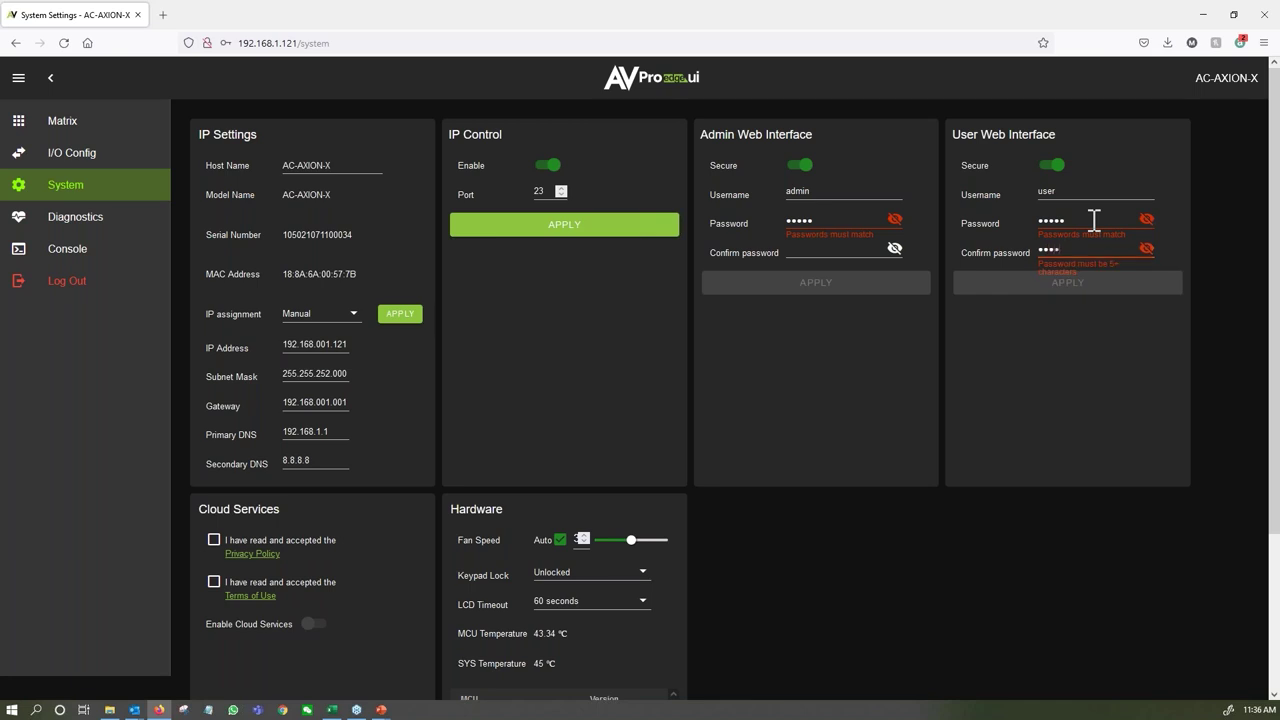
left_click(1025, 285)
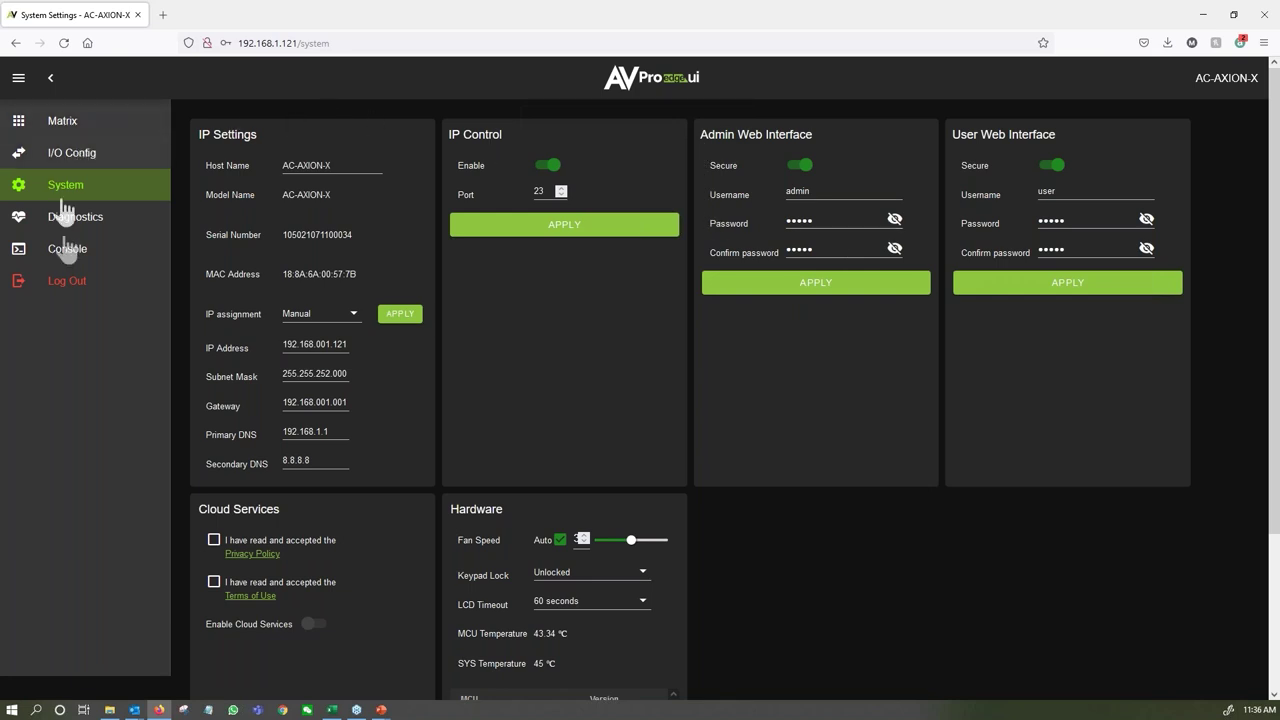
left_click(52, 283)
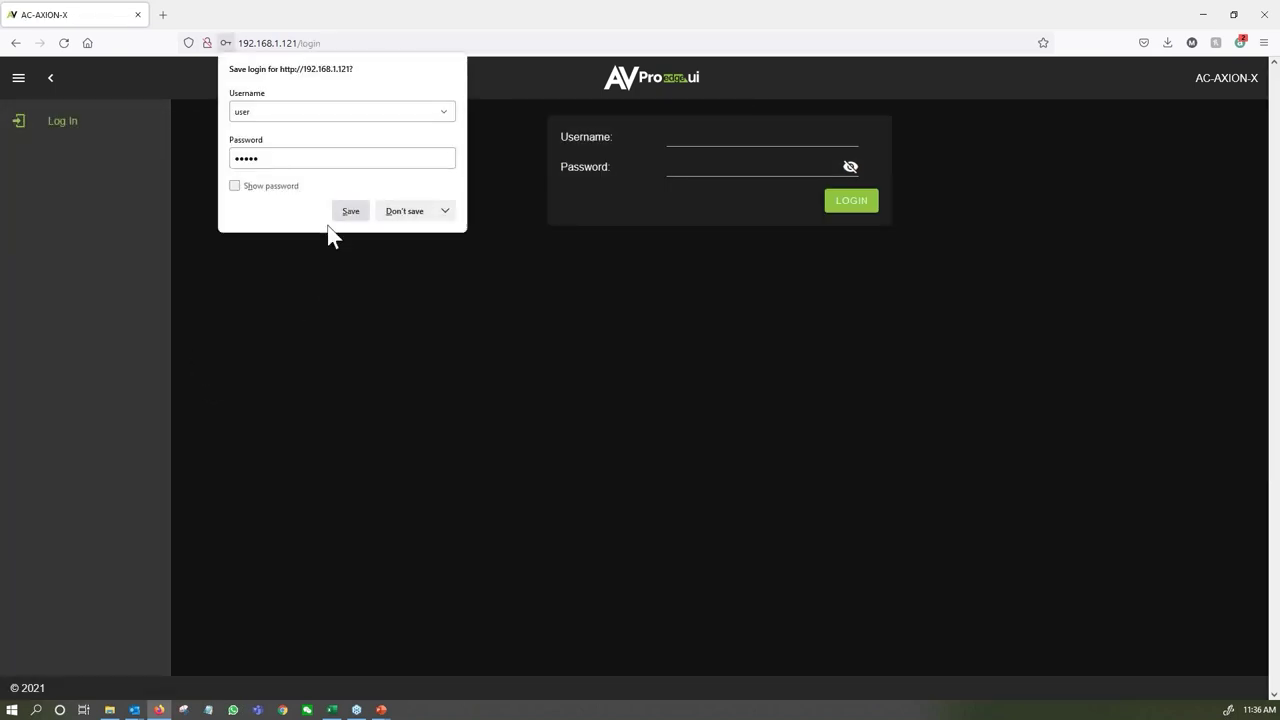
Log in as 'user' to confirm only the Matrix page is available, then log out.
left_click(254, 256)
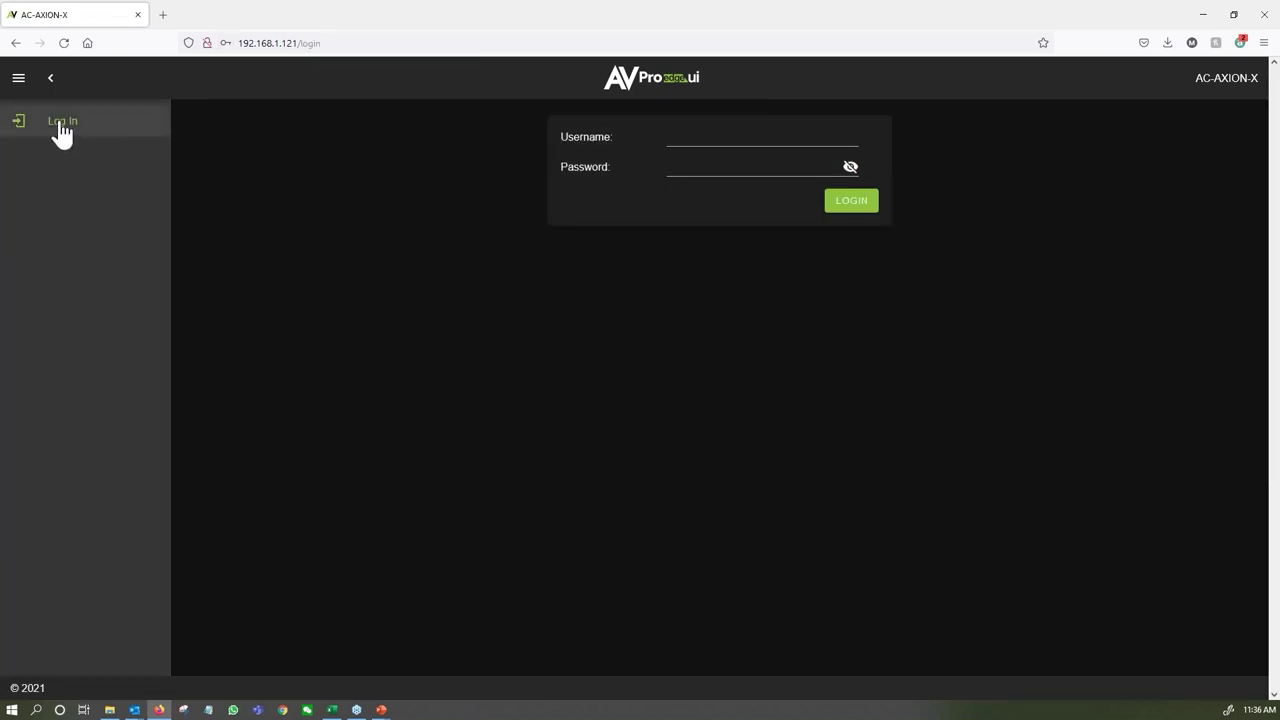
left_click(680, 139)
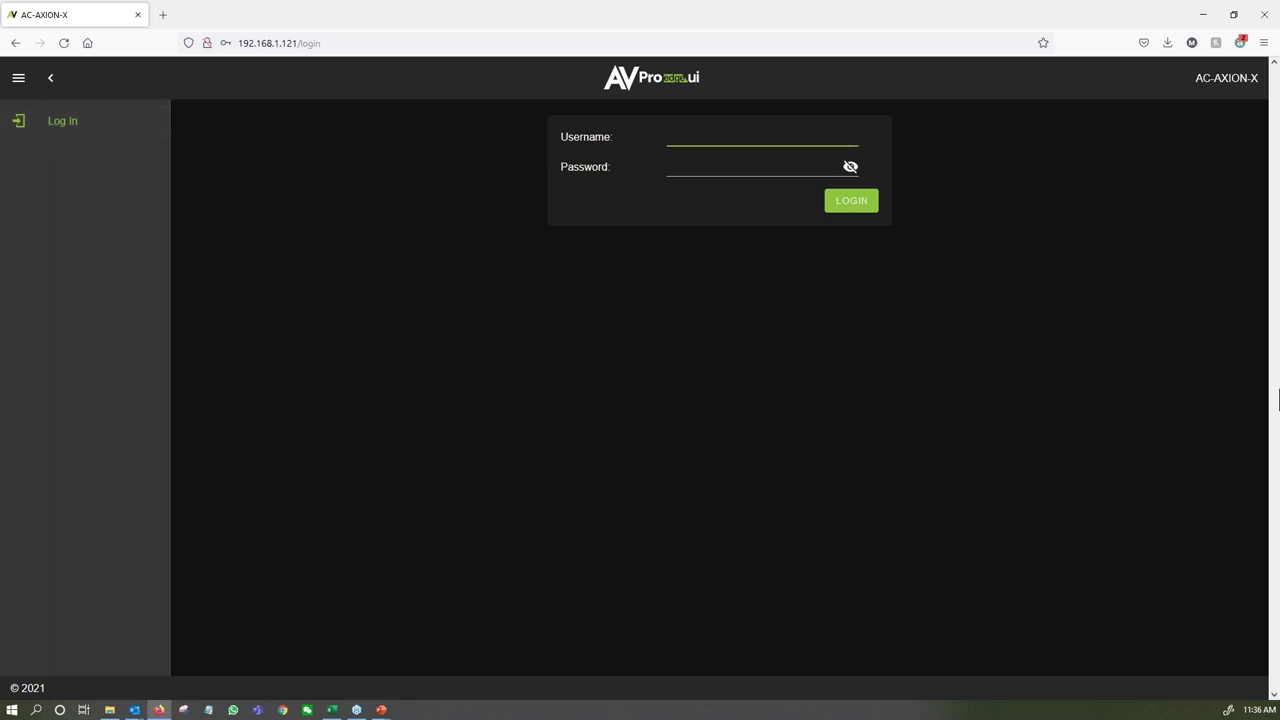
type("user")
key("Tab")
type("p")
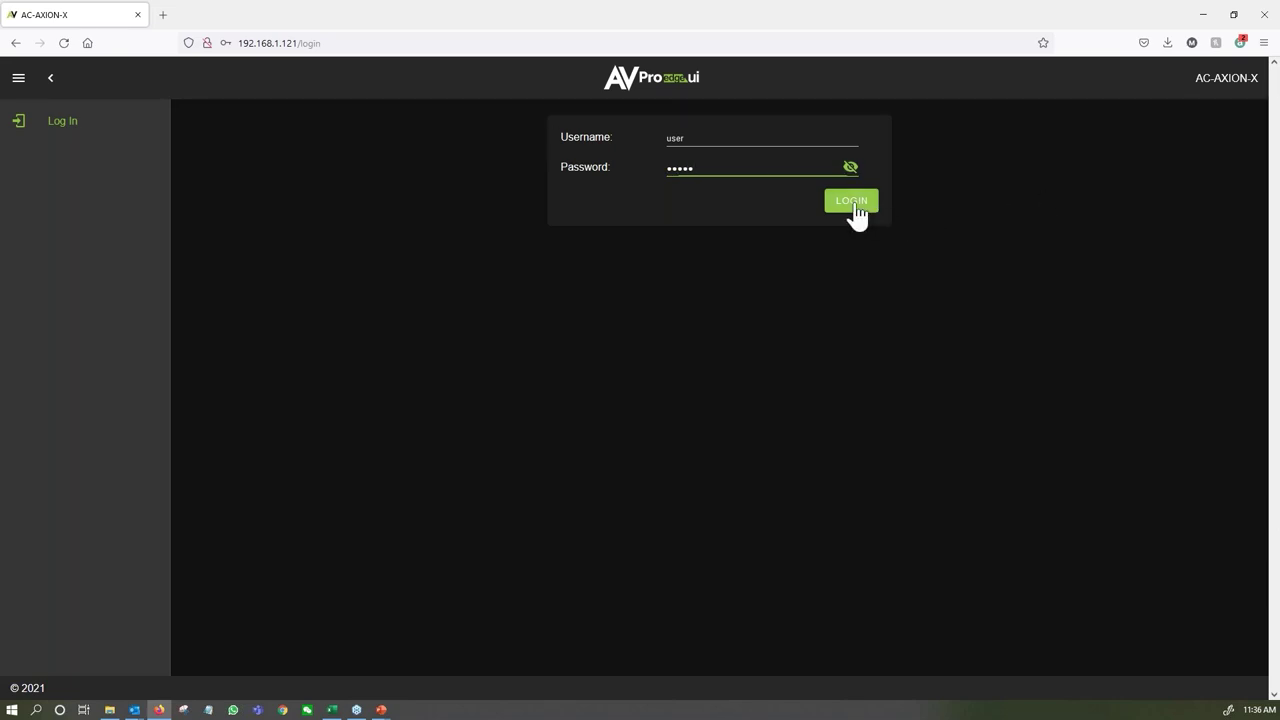
left_click(856, 206)
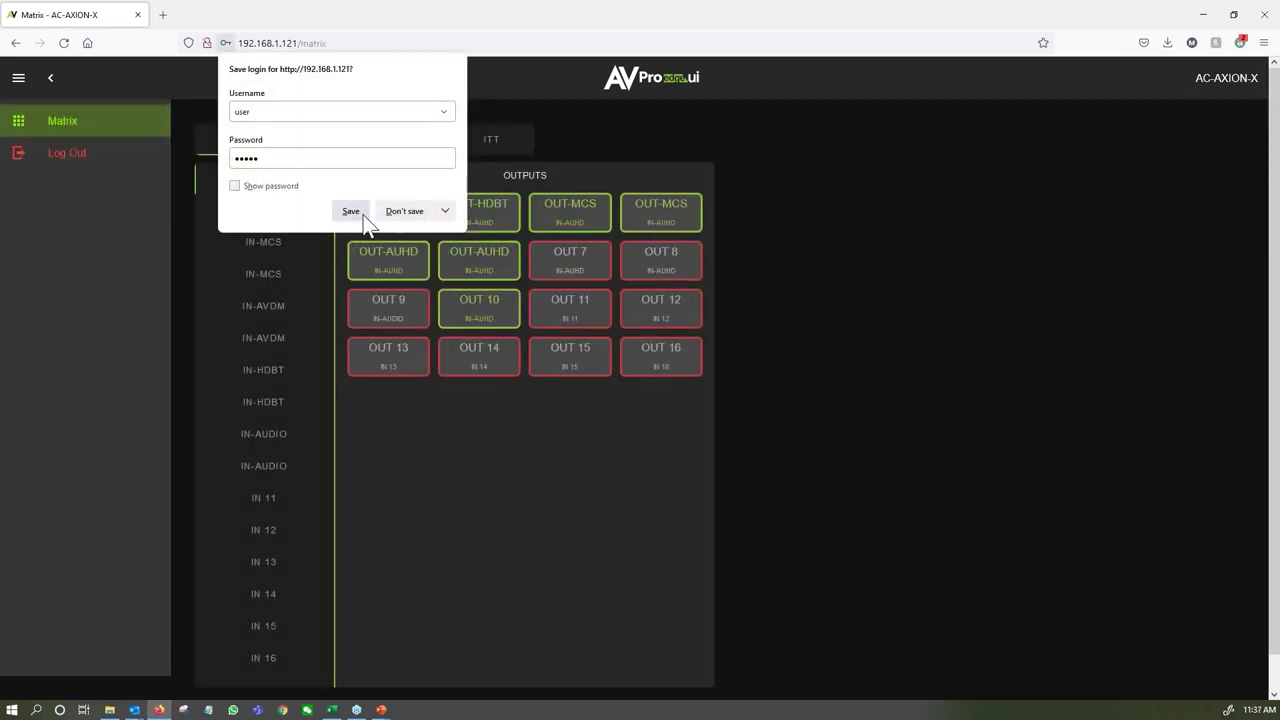
left_click(408, 211)
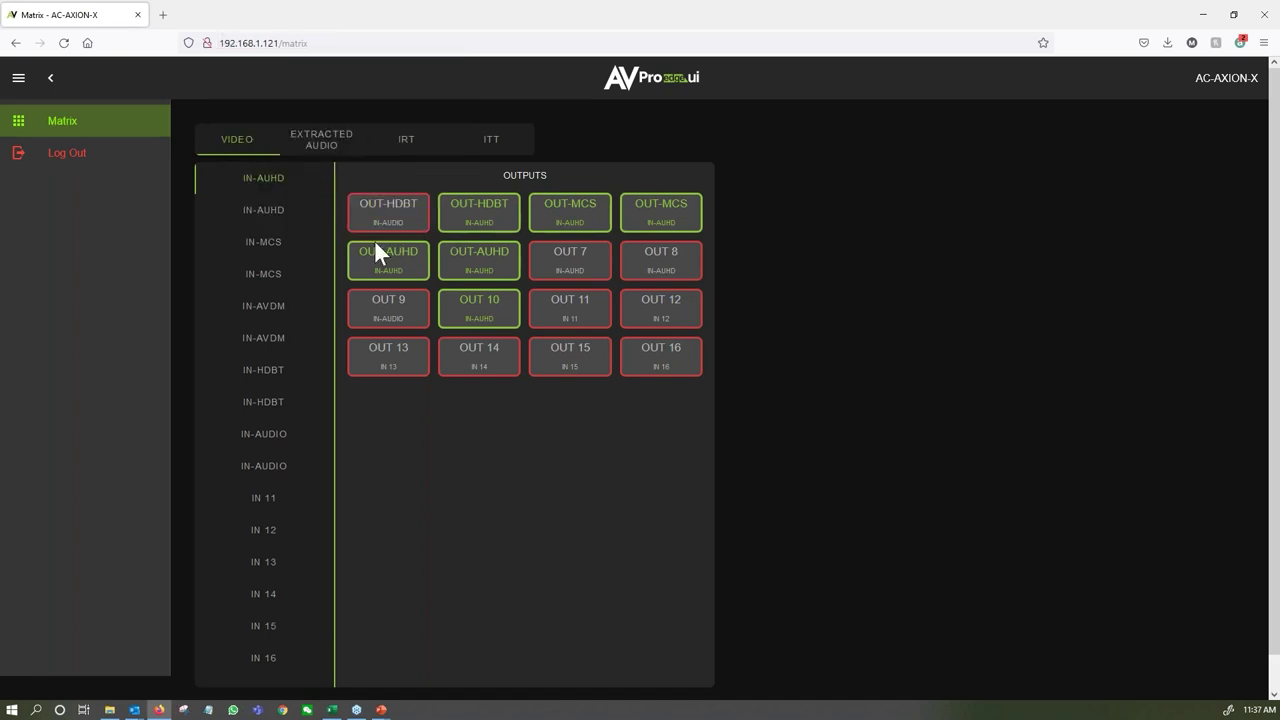
left_click(63, 156)
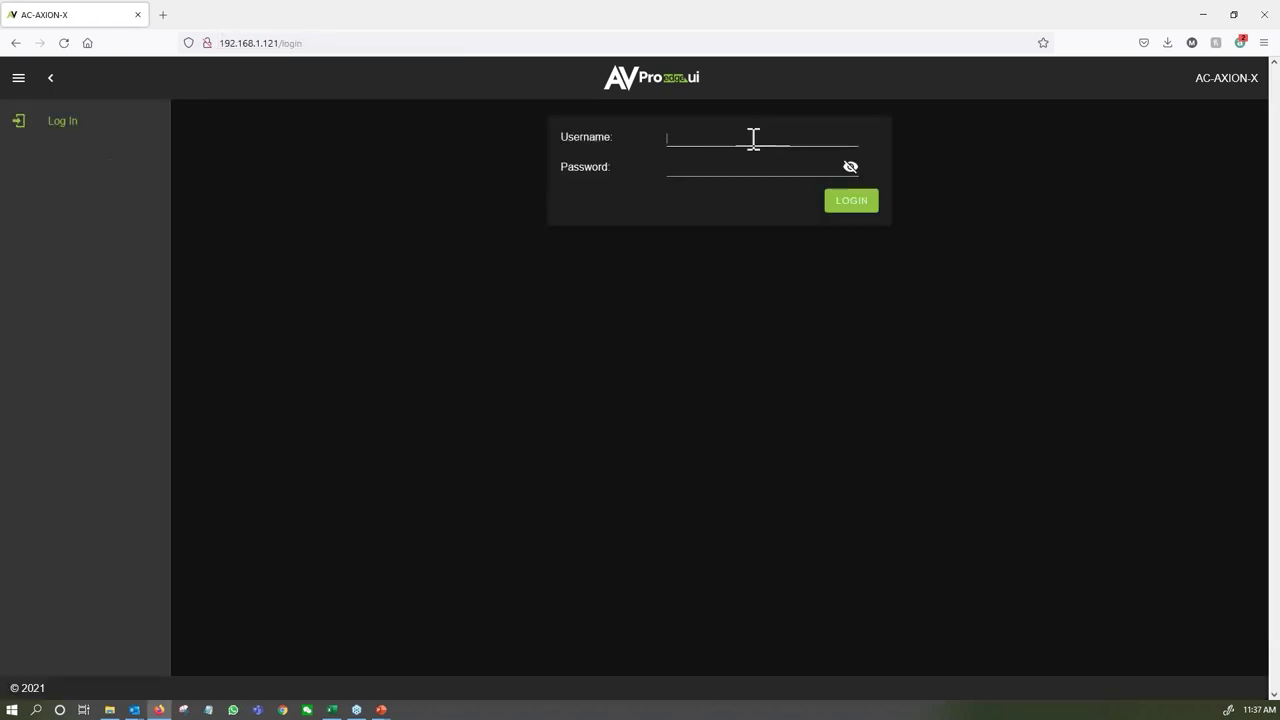
Log back in with the admin username and password.
type("admin")
key("Tab")
type("admin")
key("Tab")
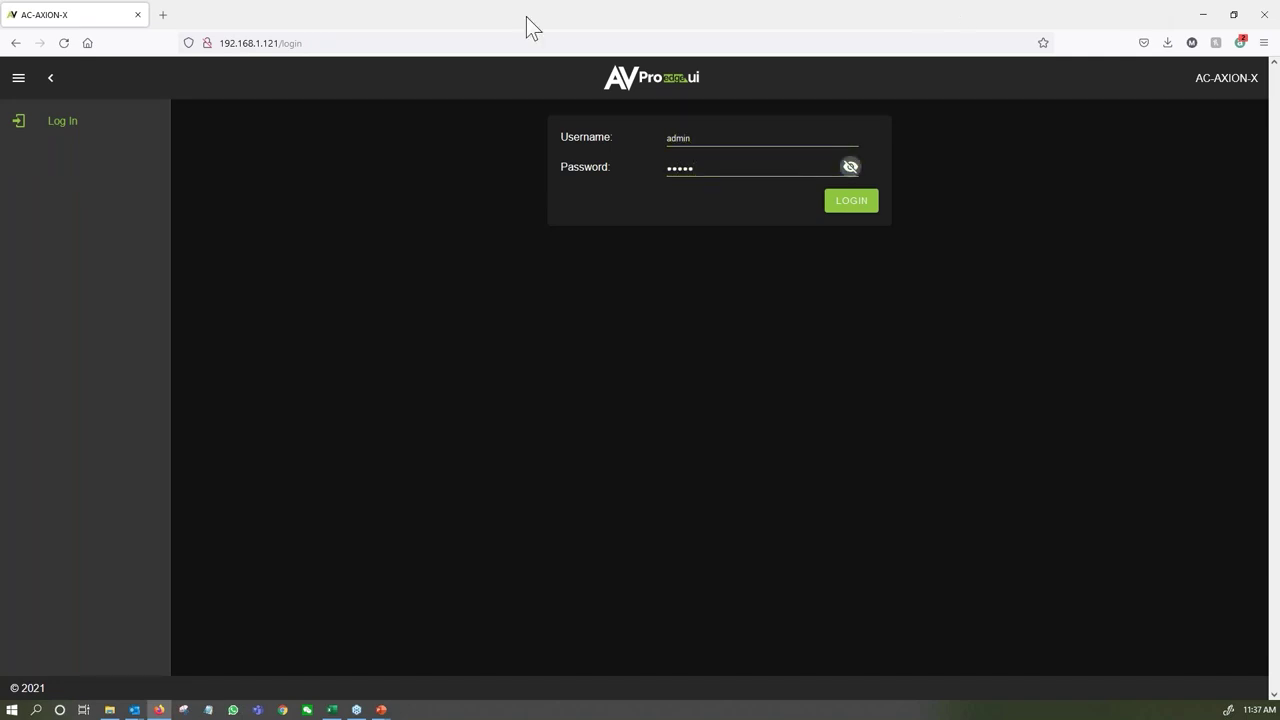
left_click(850, 203)
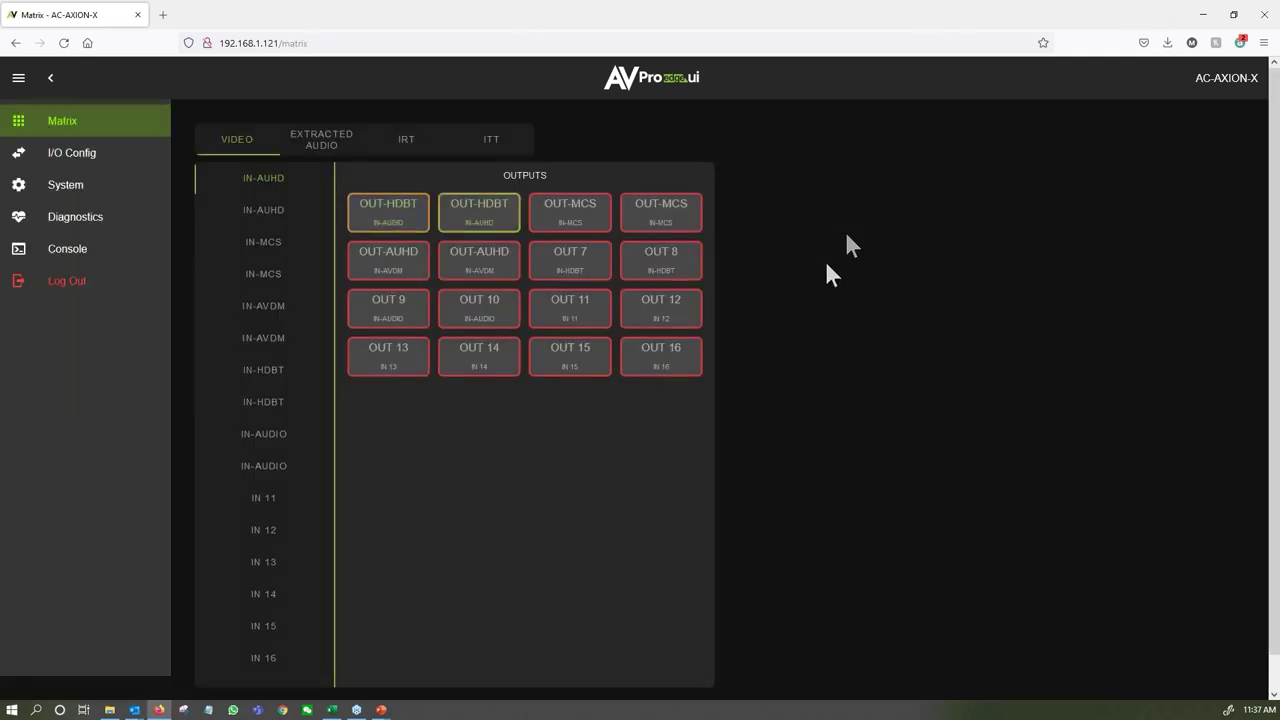
On the System settings page, turn off Secure login for both the Admin and User web interfaces.
left_click(42, 189)
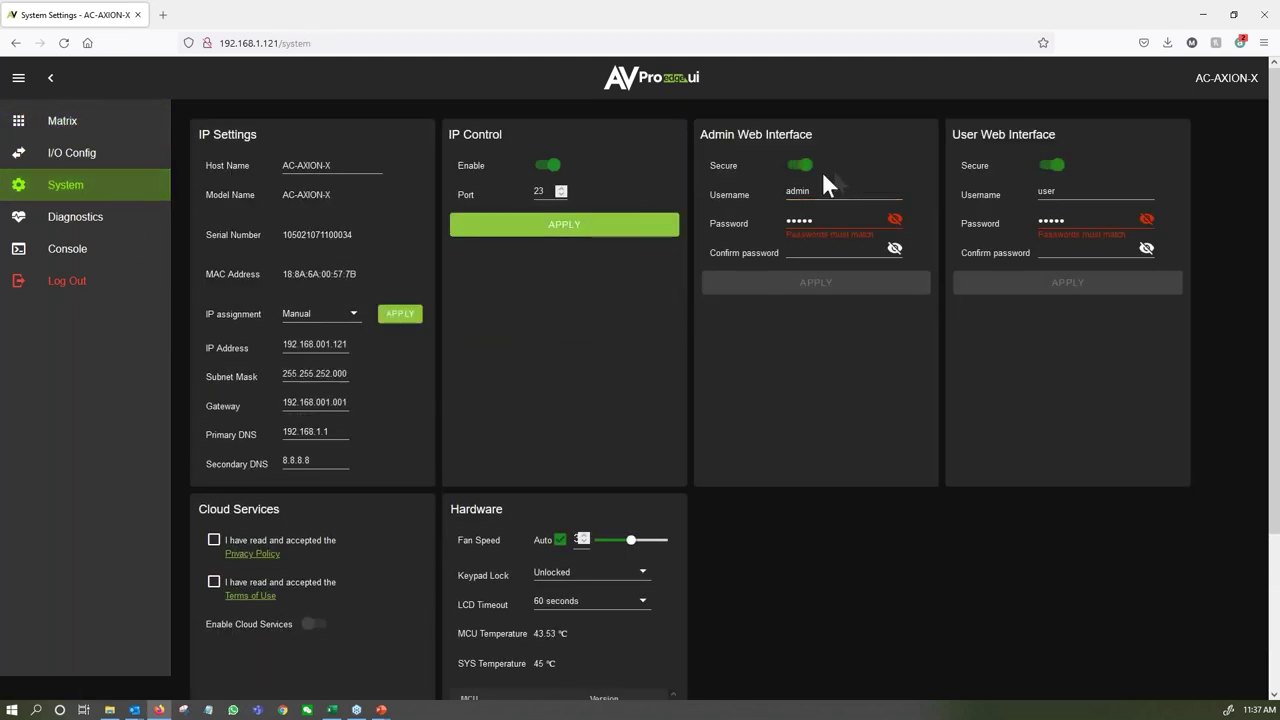
left_click(801, 165)
left_click(1050, 165)
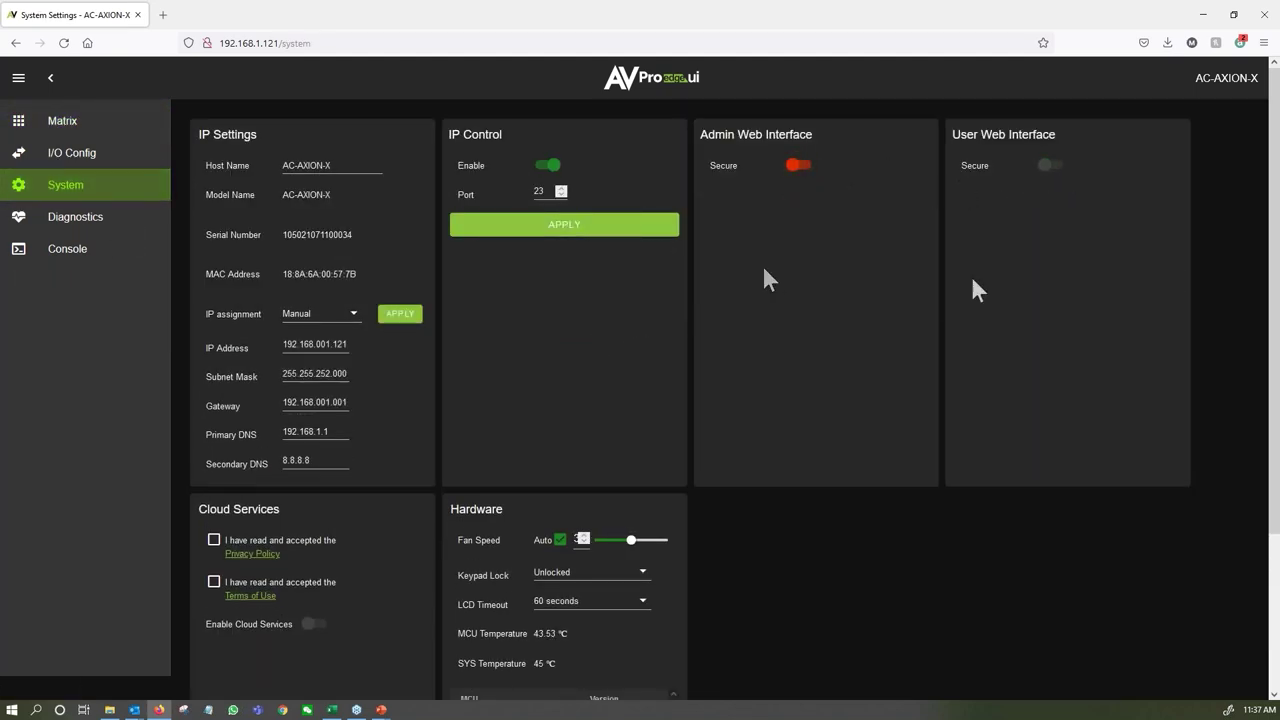
Accept the cloud Privacy Policy and Terms of Use, enable Cloud Services, and lower fan speed near minimum.
scroll(419, 412, "down", 2)
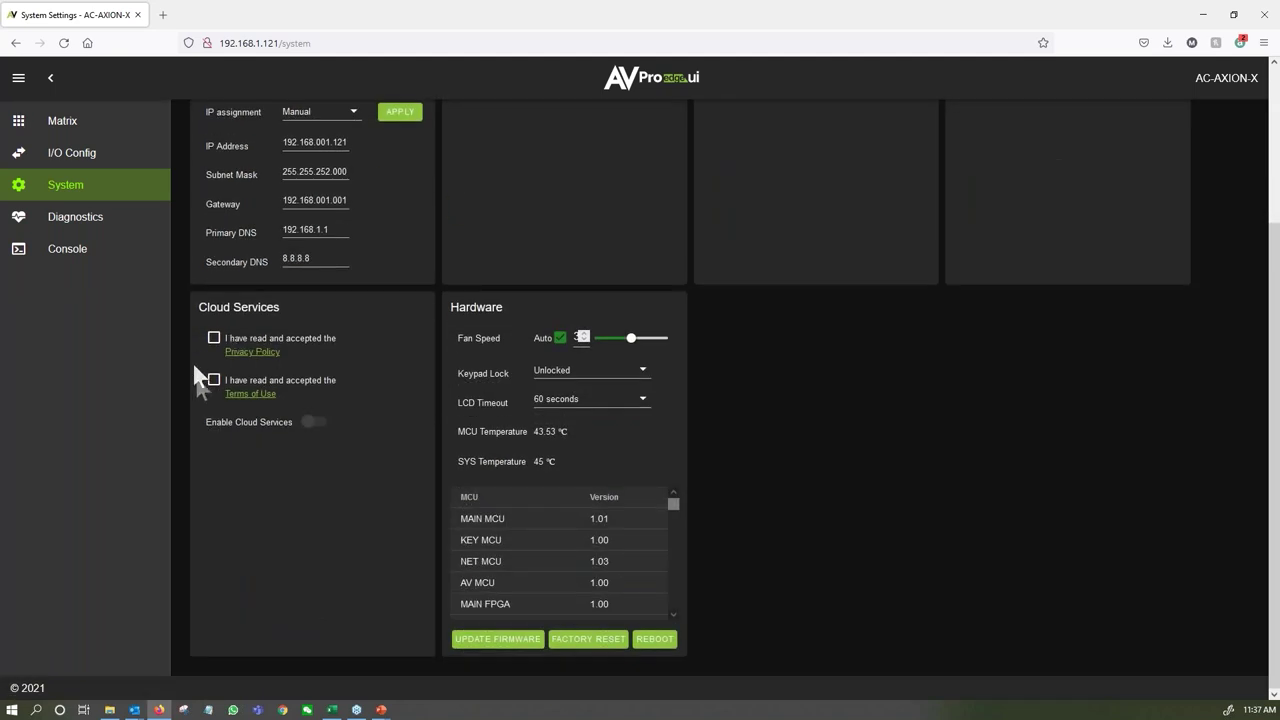
left_click(213, 338)
left_click(213, 380)
left_click(313, 421)
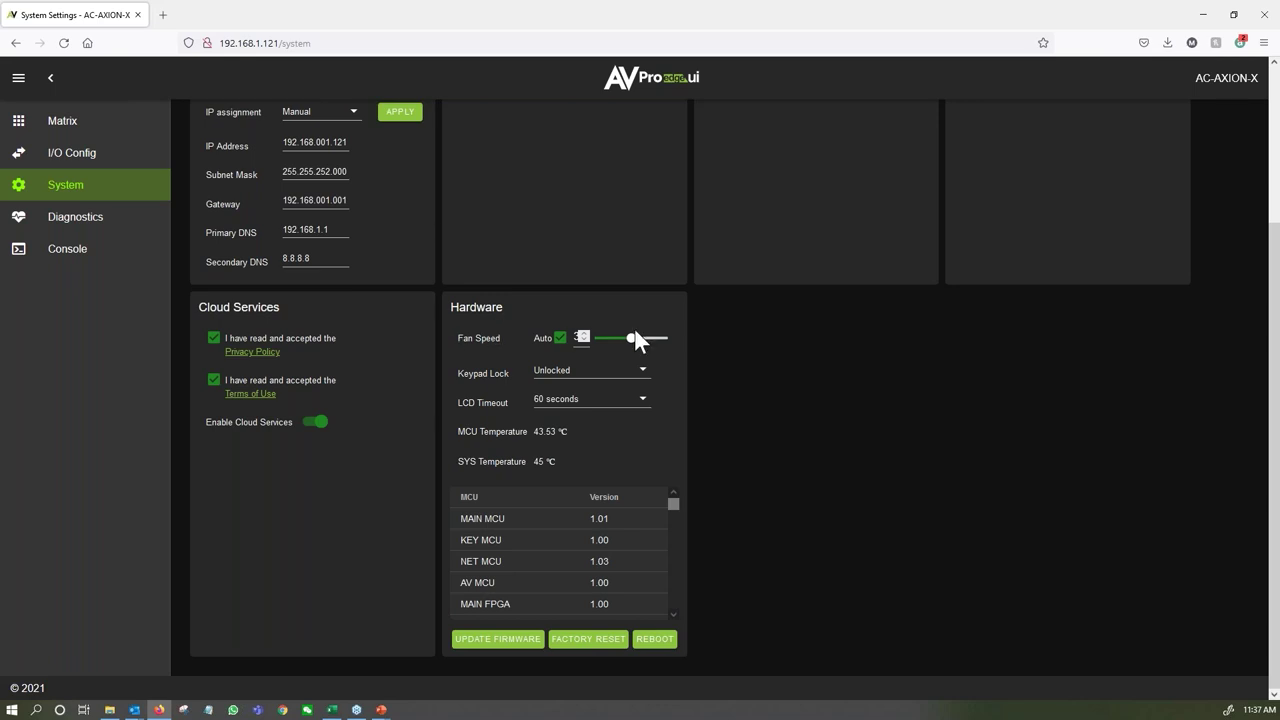
left_click_drag(630, 337, 597, 337)
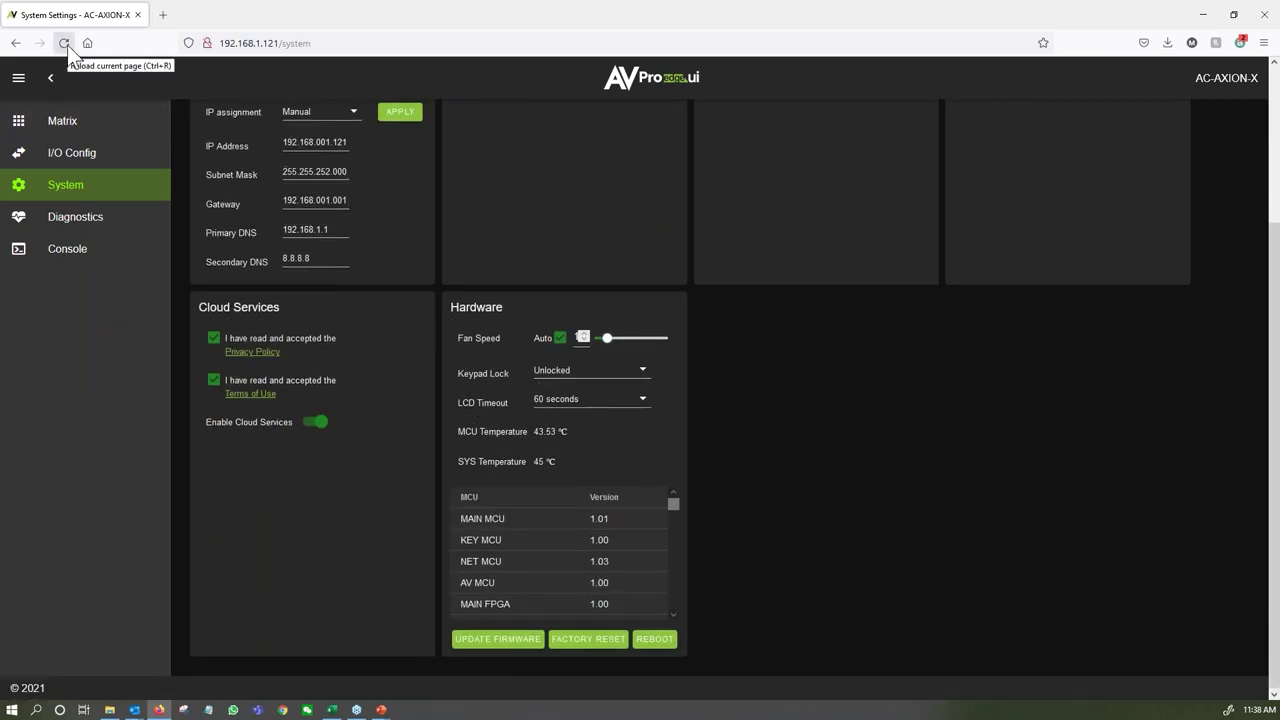
left_click(103, 222)
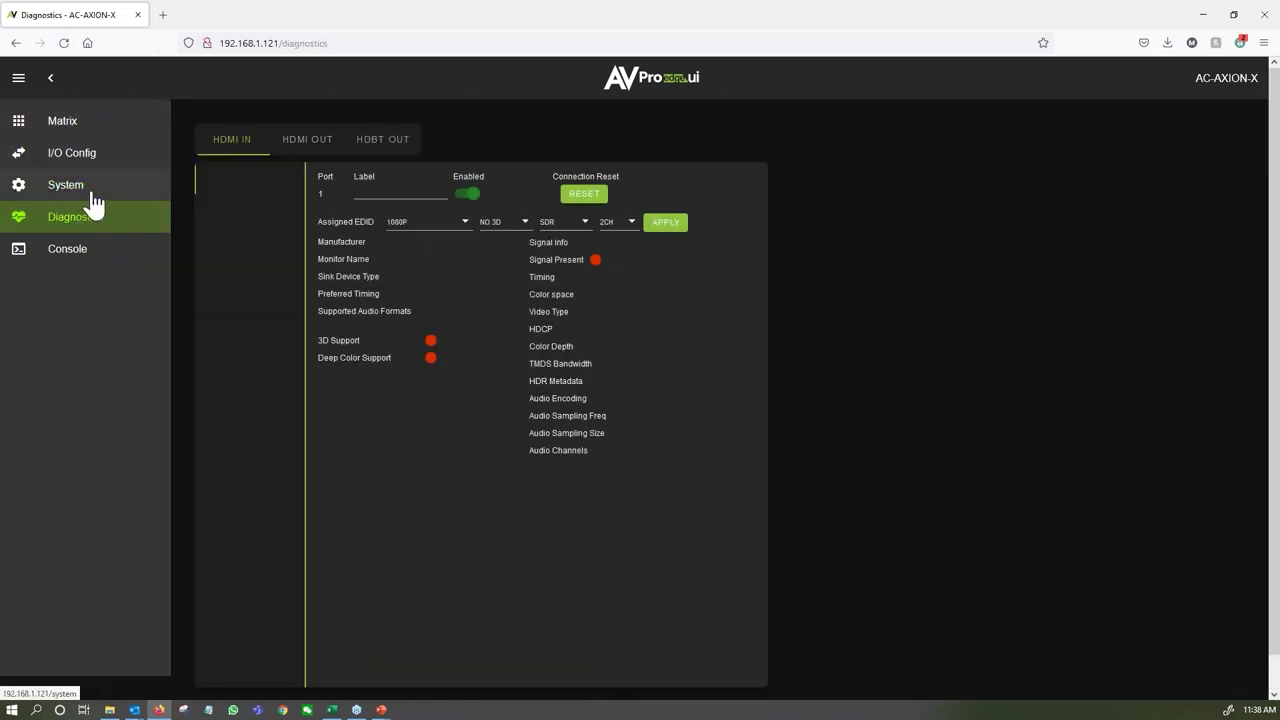
left_click(96, 199)
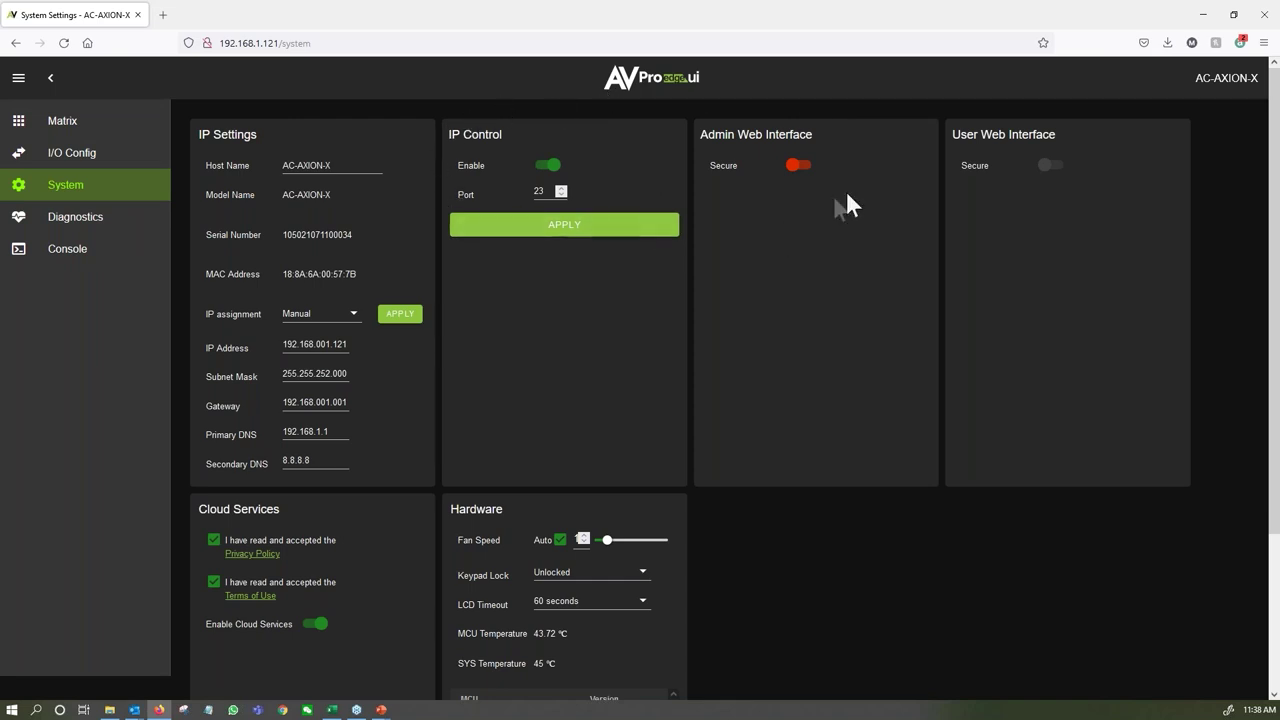
scroll(557, 285, "down", 3)
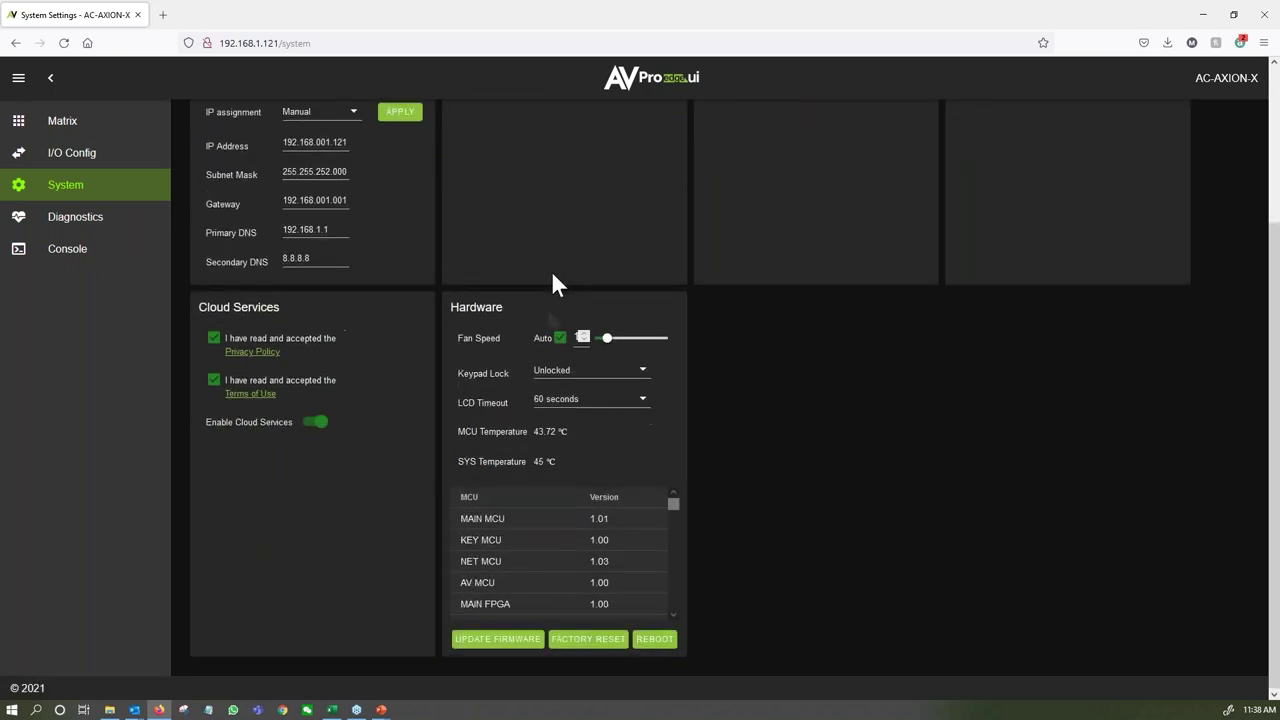
left_click(590, 383)
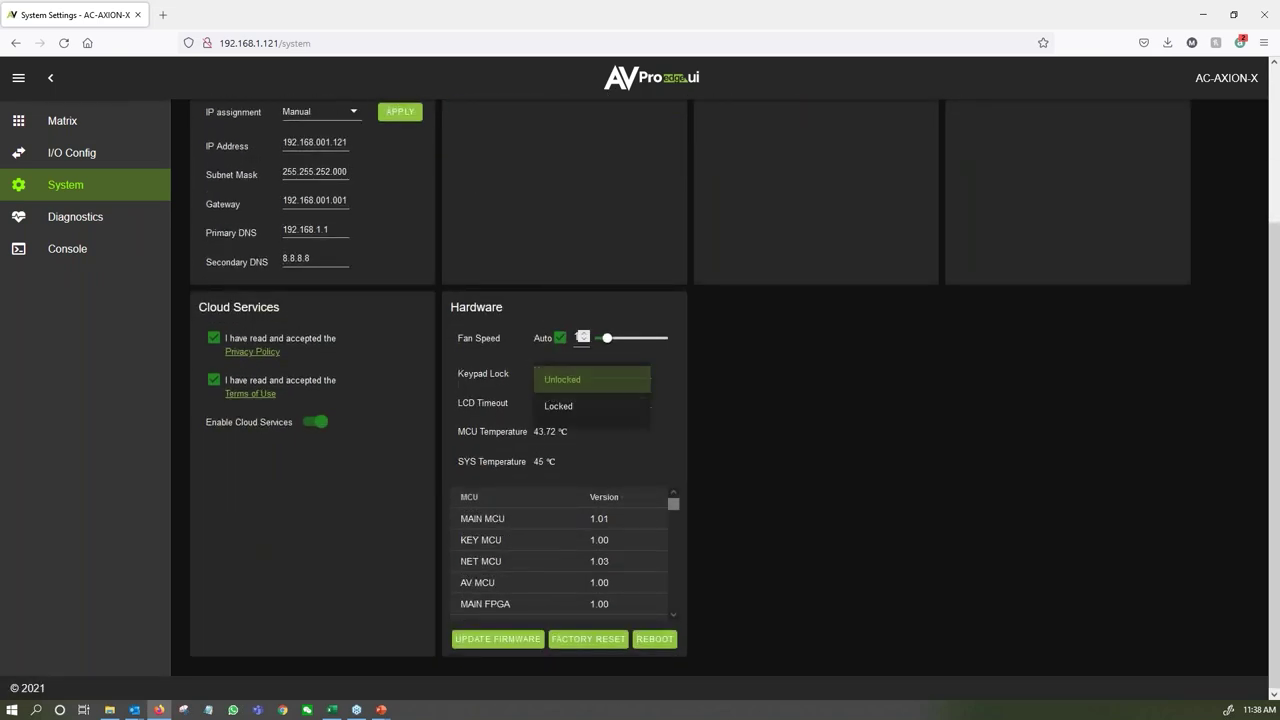
left_click(660, 378)
left_click(645, 405)
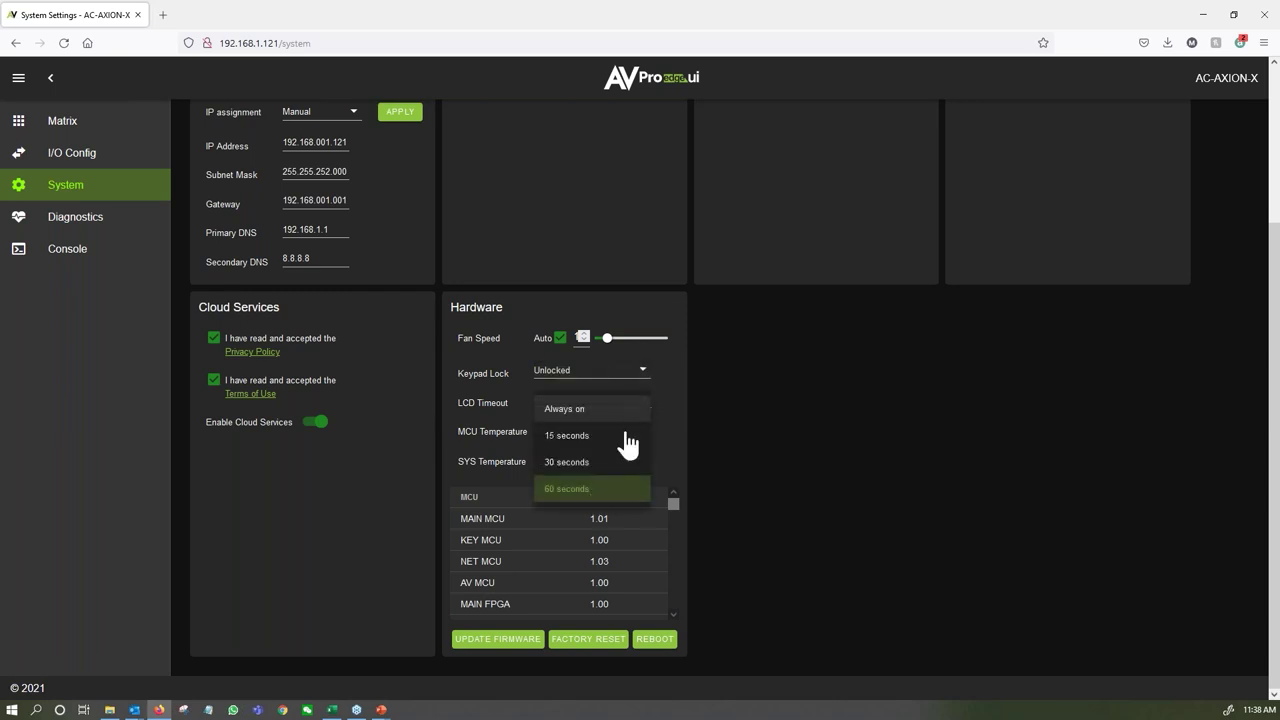
left_click(659, 377)
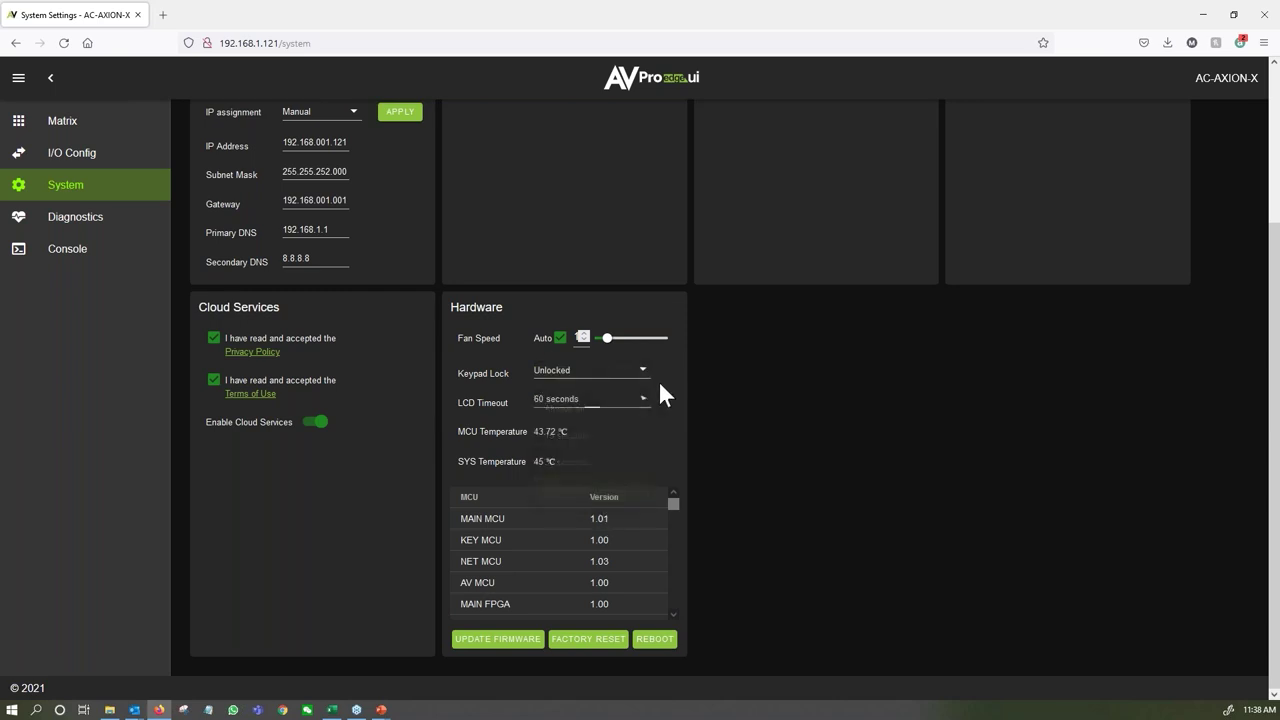
left_click_drag(575, 465, 455, 426)
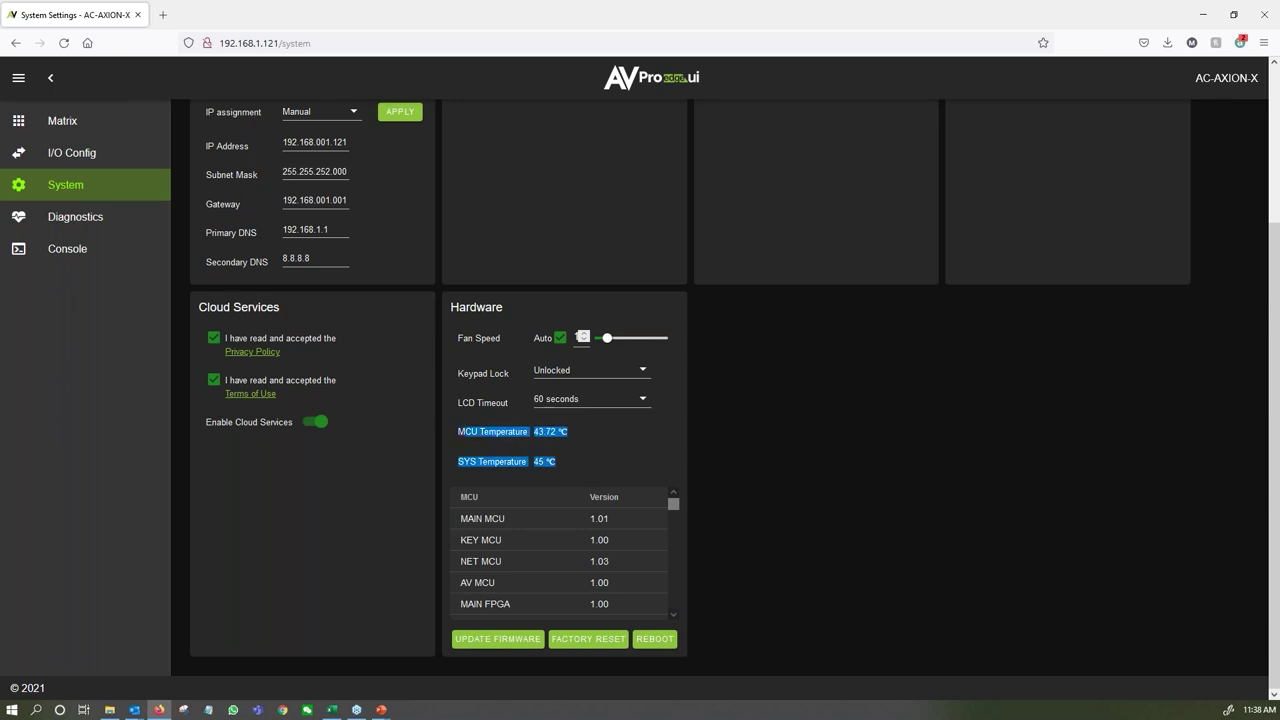
left_click(598, 432)
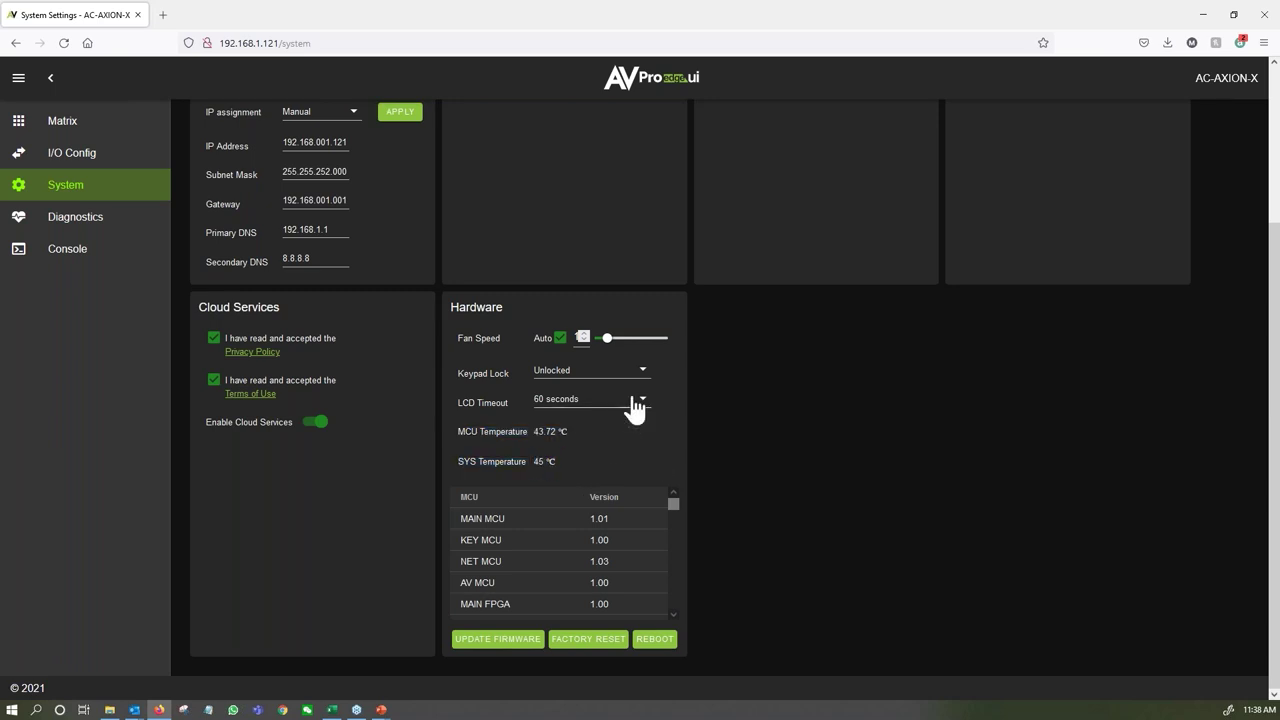
scroll(678, 530, "down", 1)
mouse_move(677, 517)
left_mouse_down()
mouse_move(684, 608)
mouse_move(671, 493)
left_mouse_up()
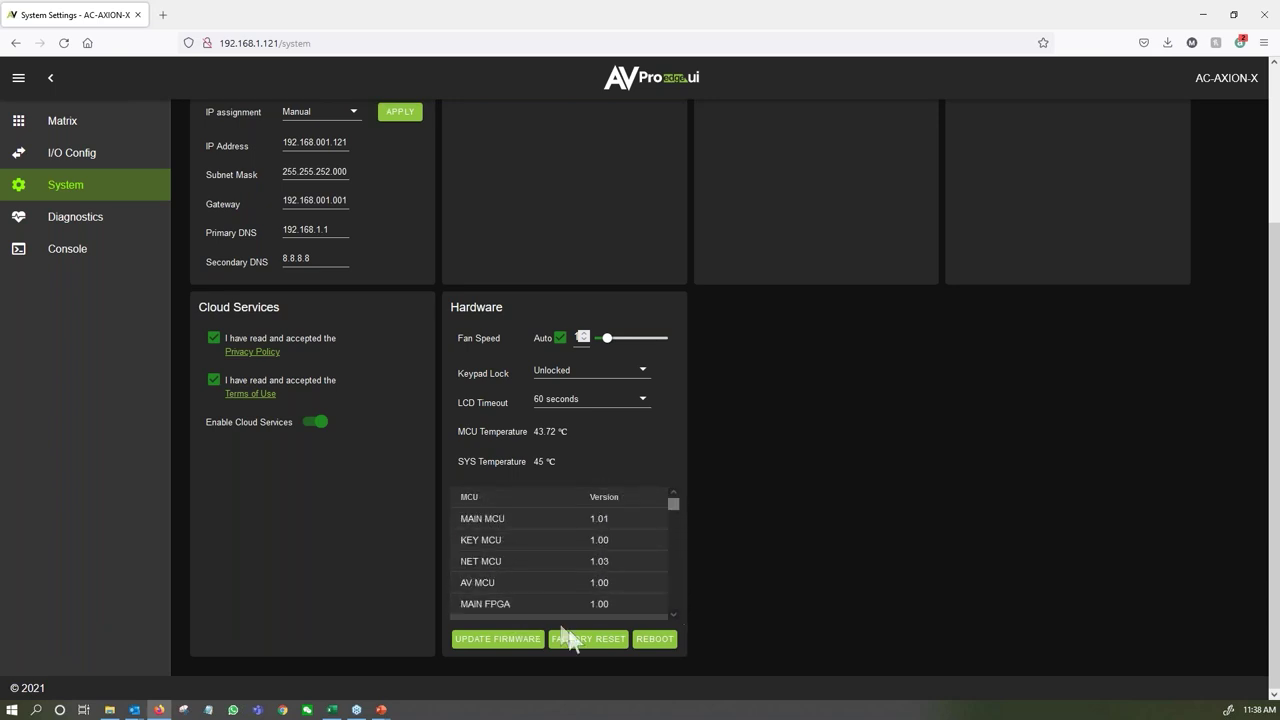
In Update Firmware, try uploading with no file, cancel the file picker, then start a new browser tab.
left_click(492, 640)
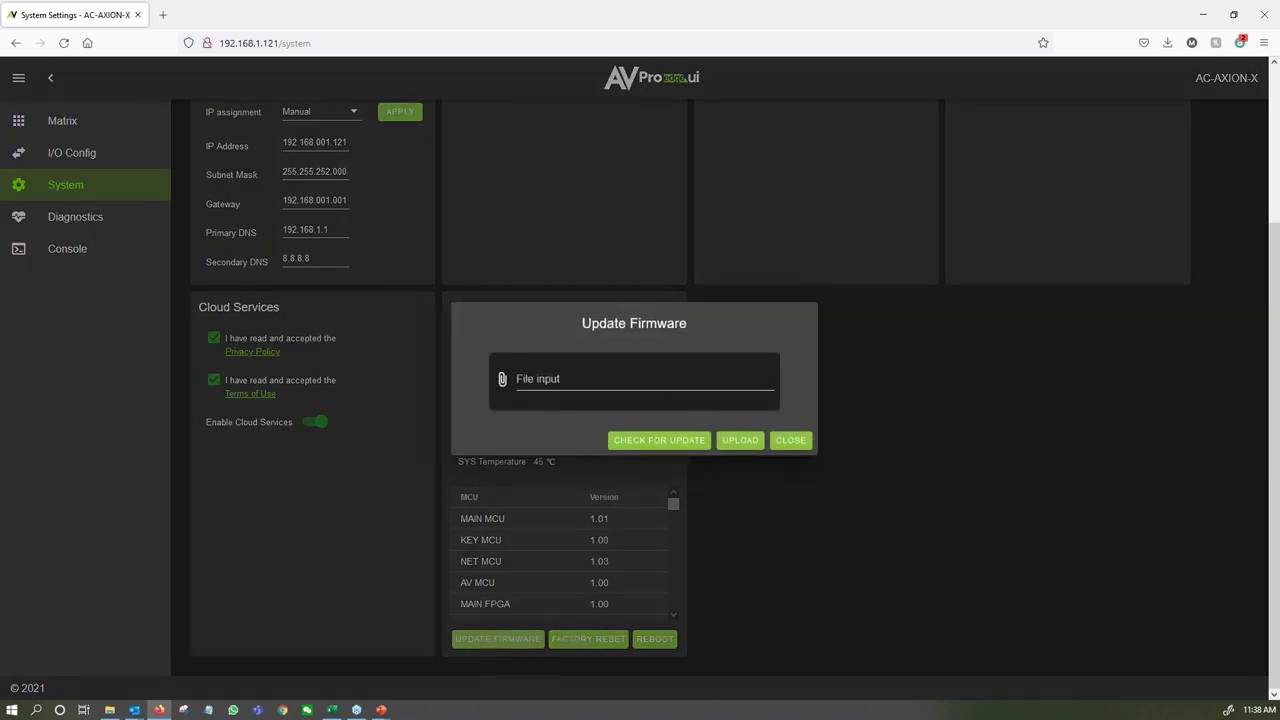
left_click(739, 447)
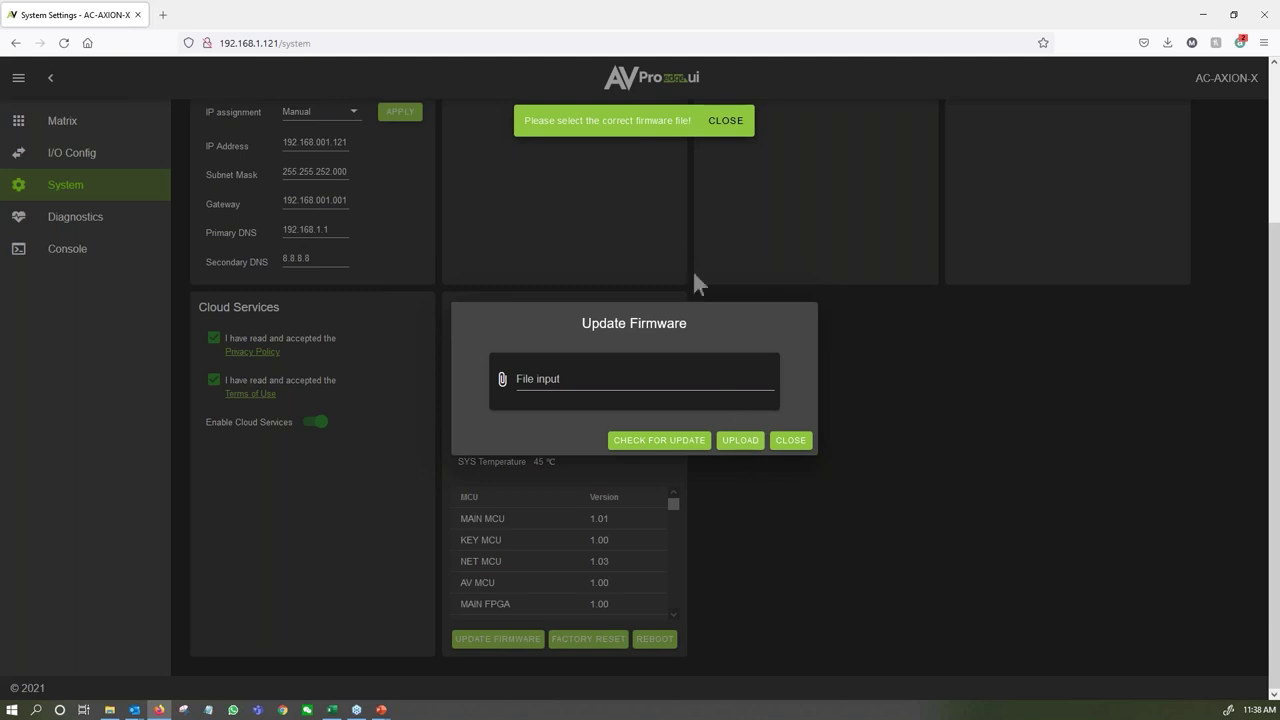
left_click(728, 121)
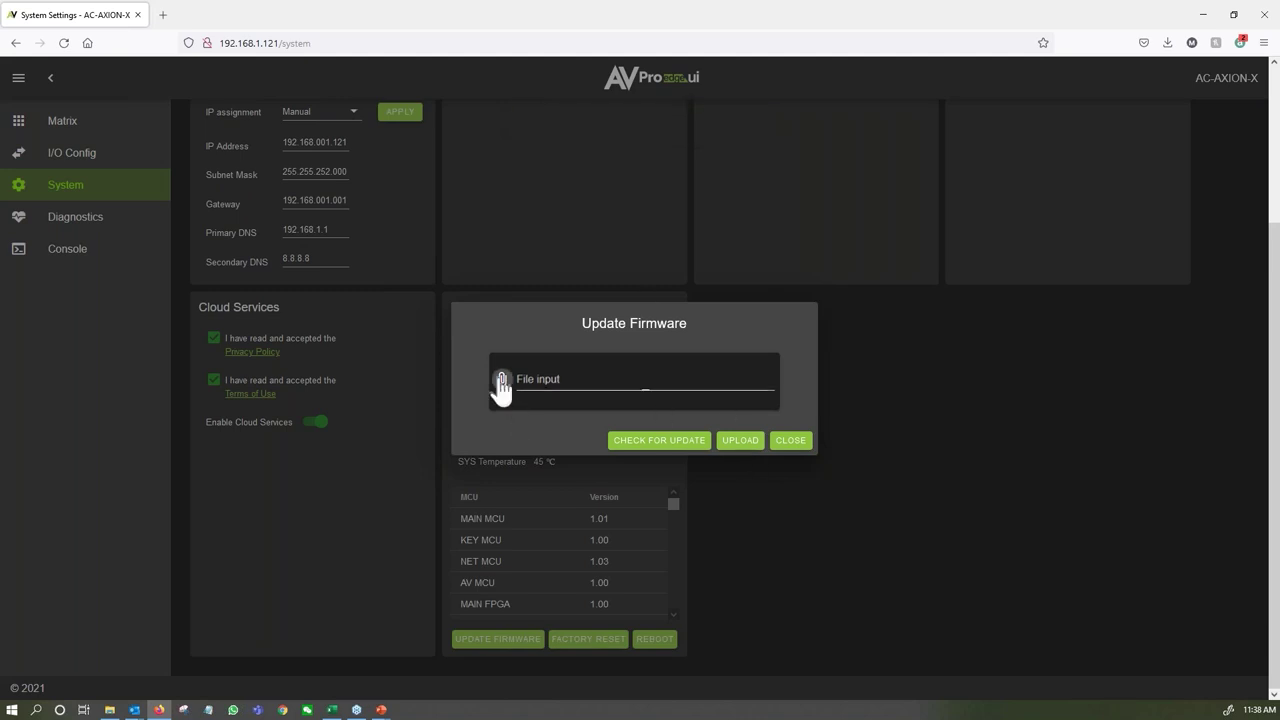
left_click(500, 386)
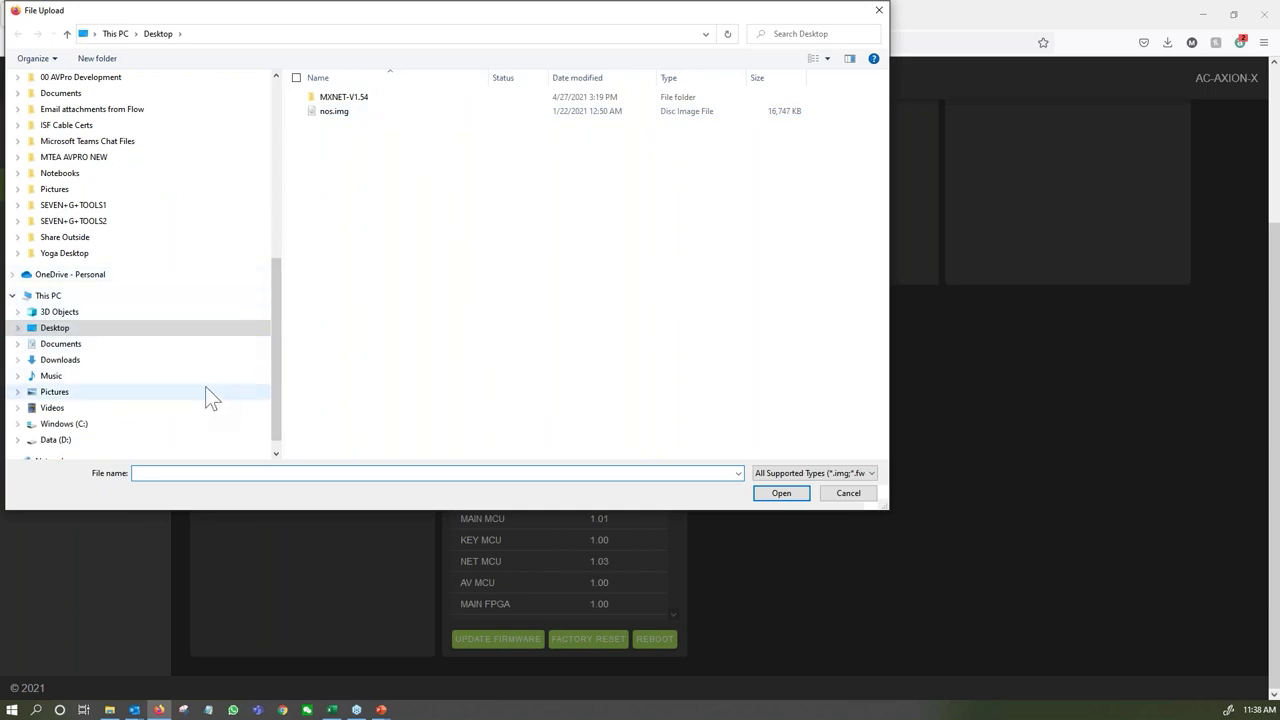
left_click(882, 12)
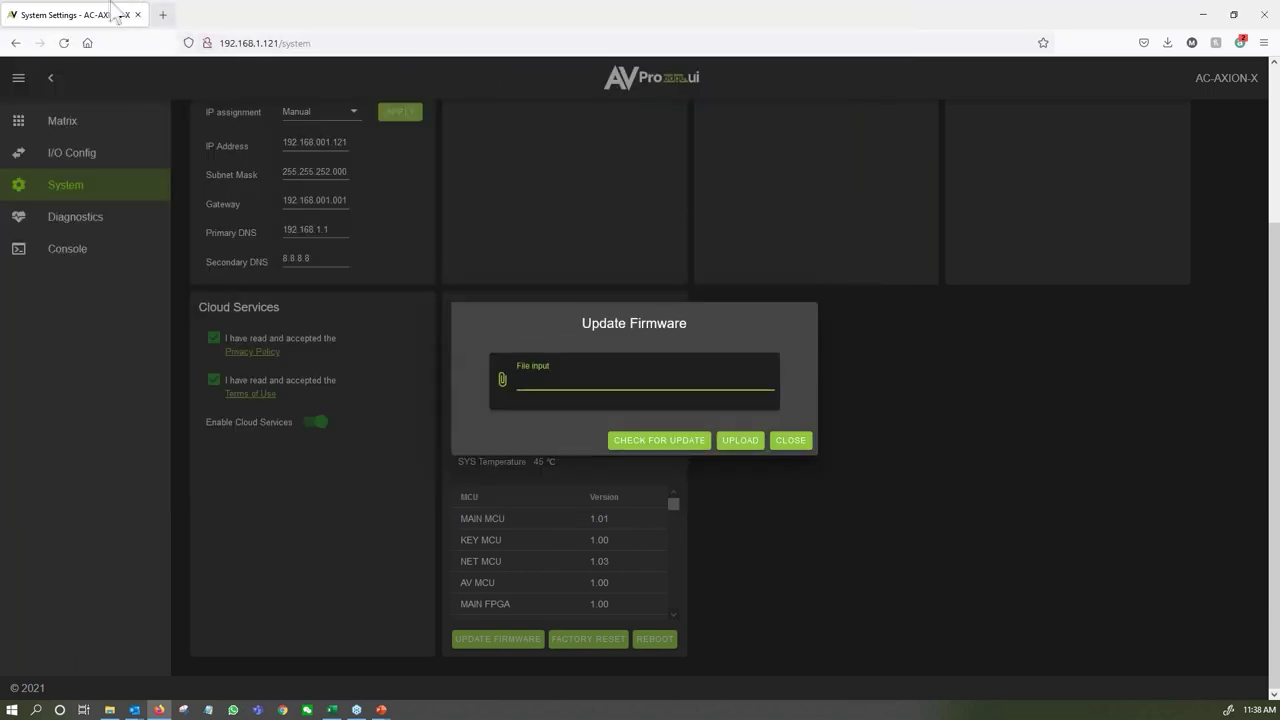
left_click(163, 14)
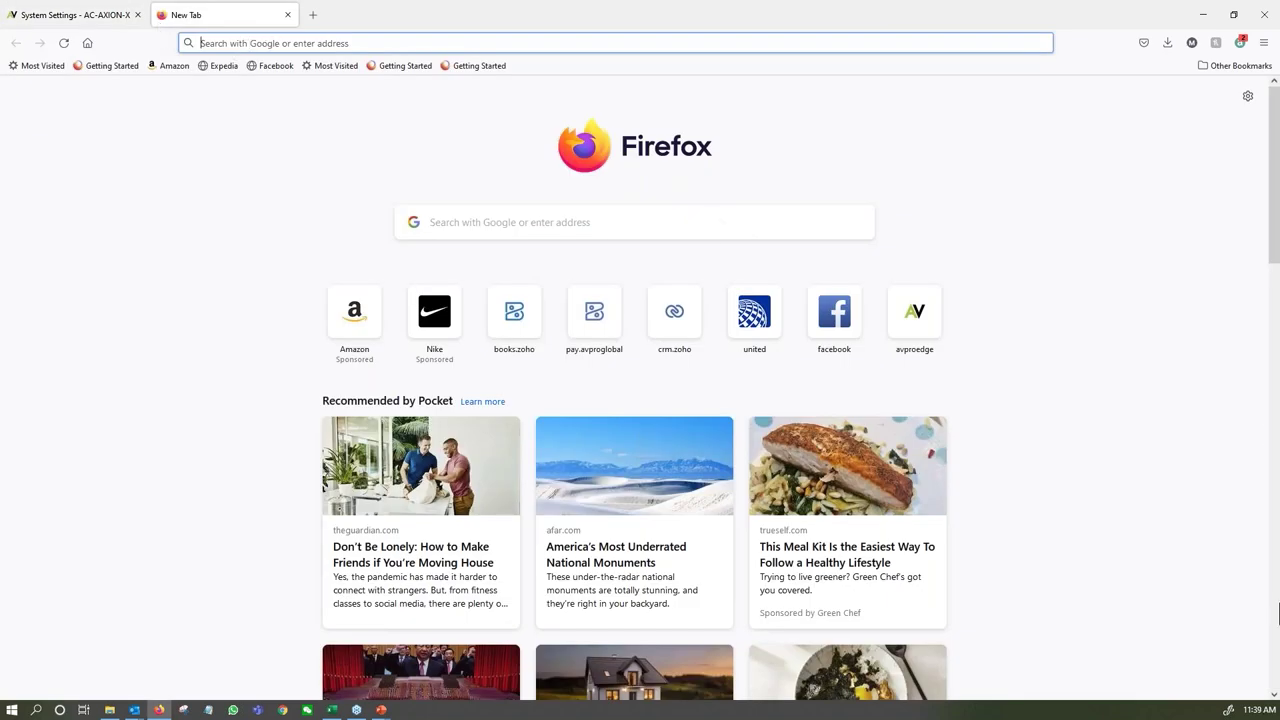
Load the AV Pro Edge Firmware Repository at firmware.avproedge.com, fixing a typo in the address.
type("firmwa")
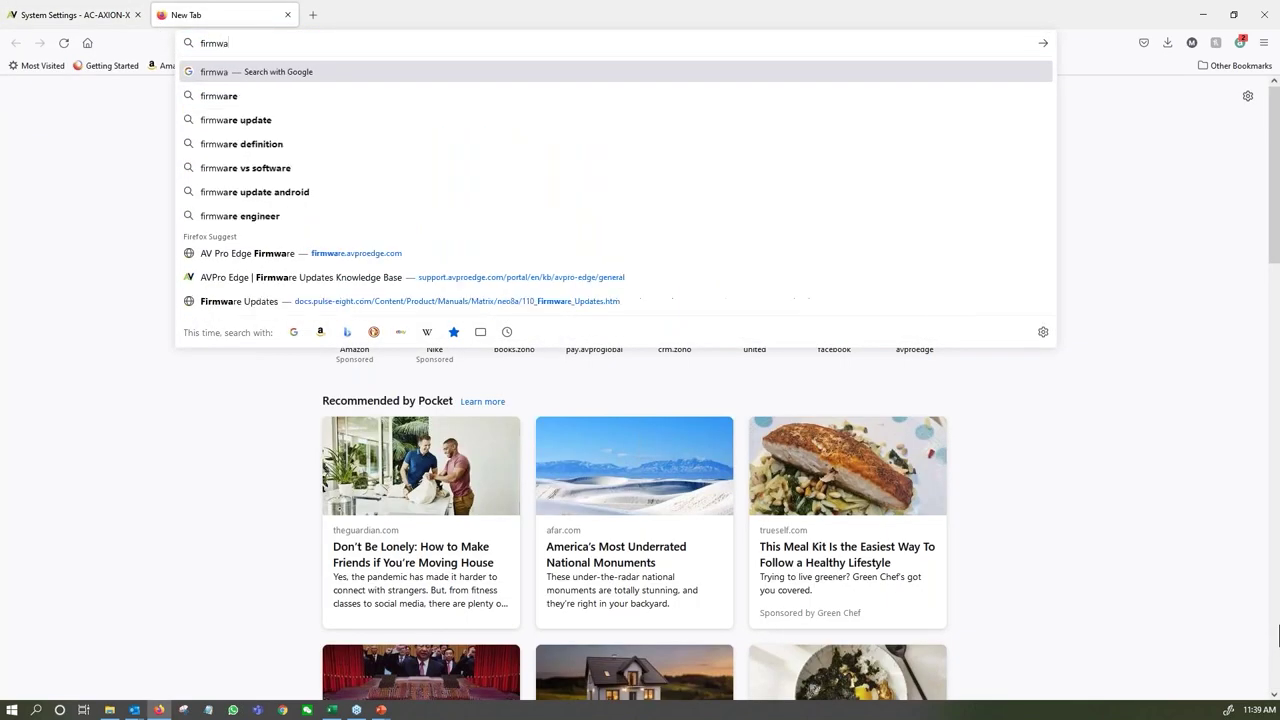
type("re.avpro")
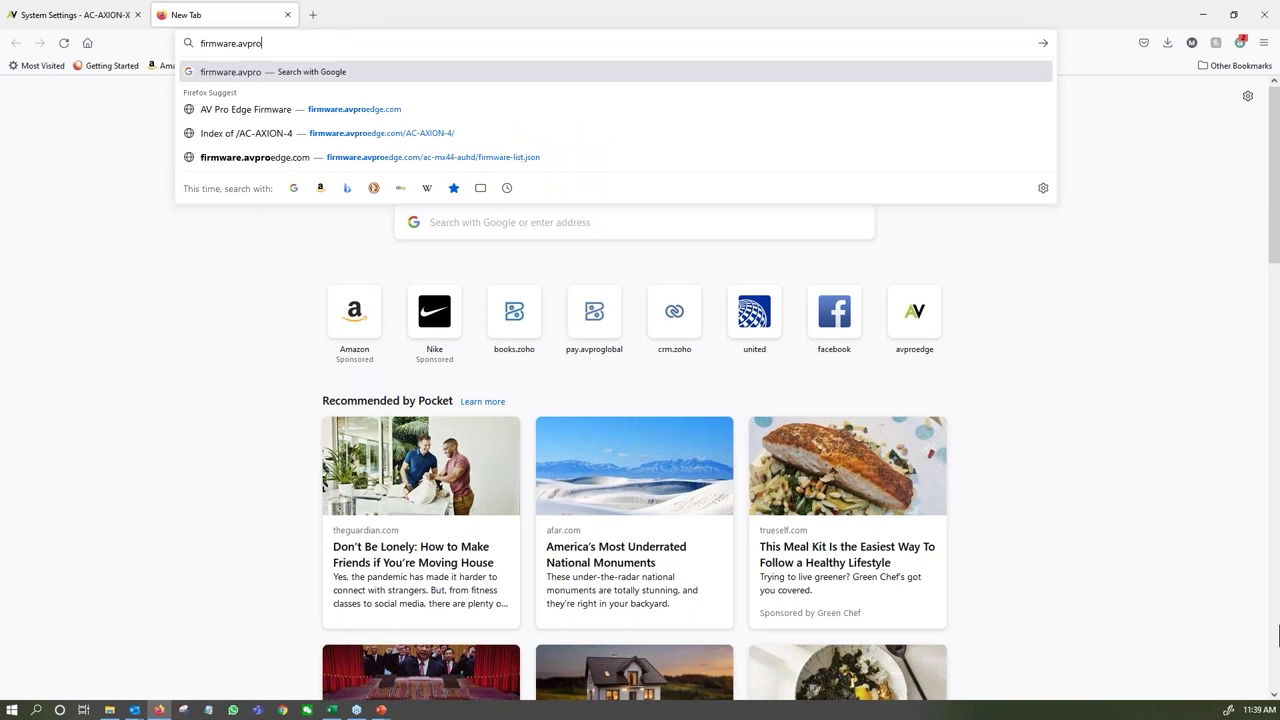
type("global.co")
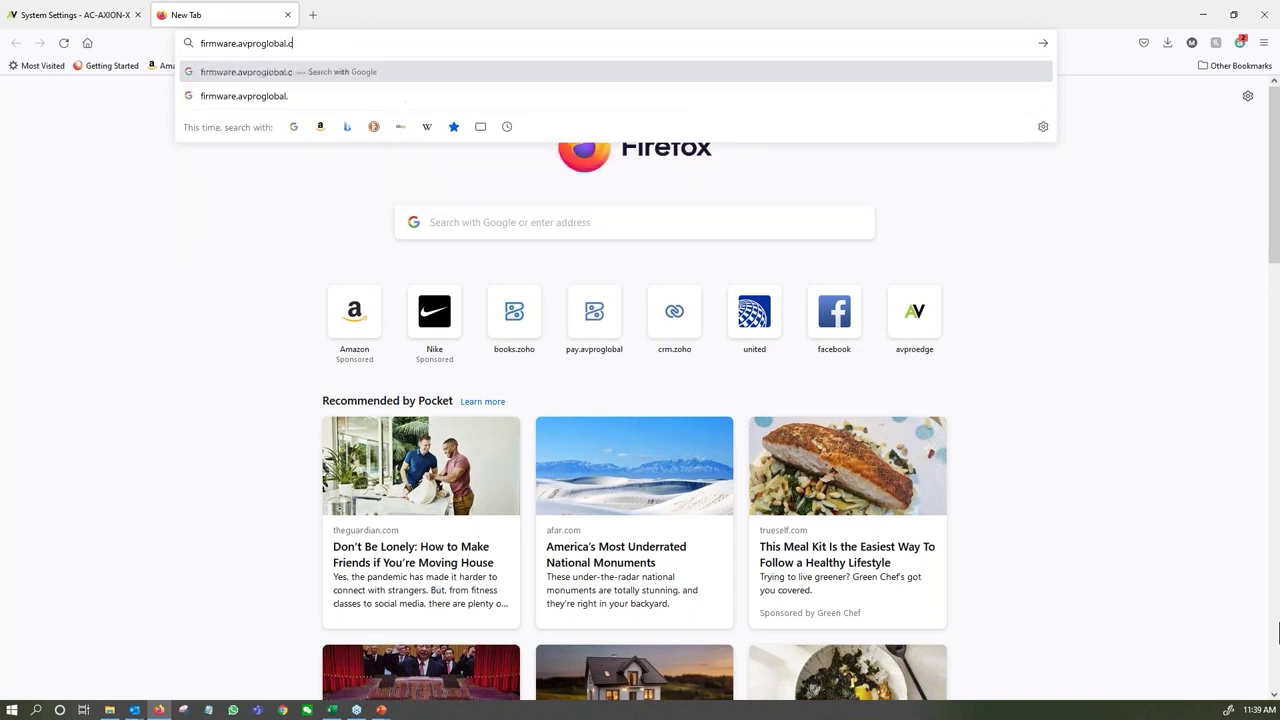
key("BackSpace")
key("BackSpace")
key("BackSpace")
key("BackSpace")
key("BackSpace")
key("BackSpace")
key("BackSpace")
key("BackSpace")
key("BackSpace")
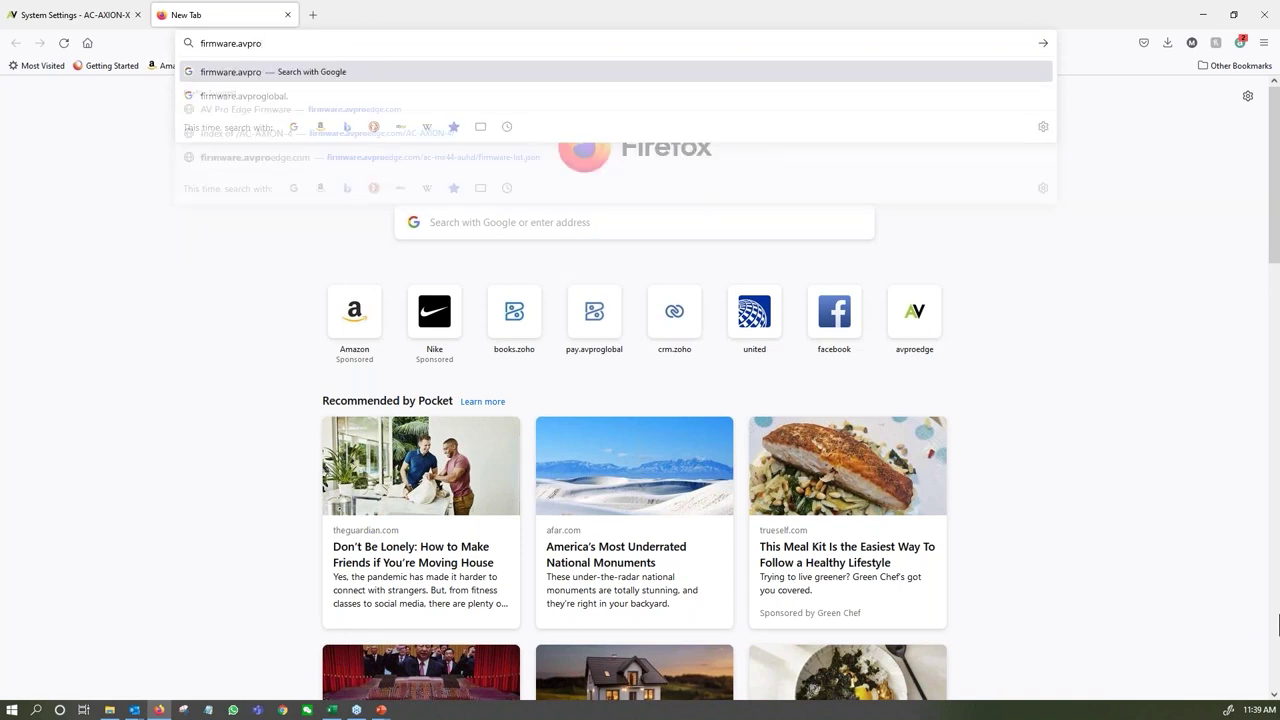
type("edge.com")
key("Return")
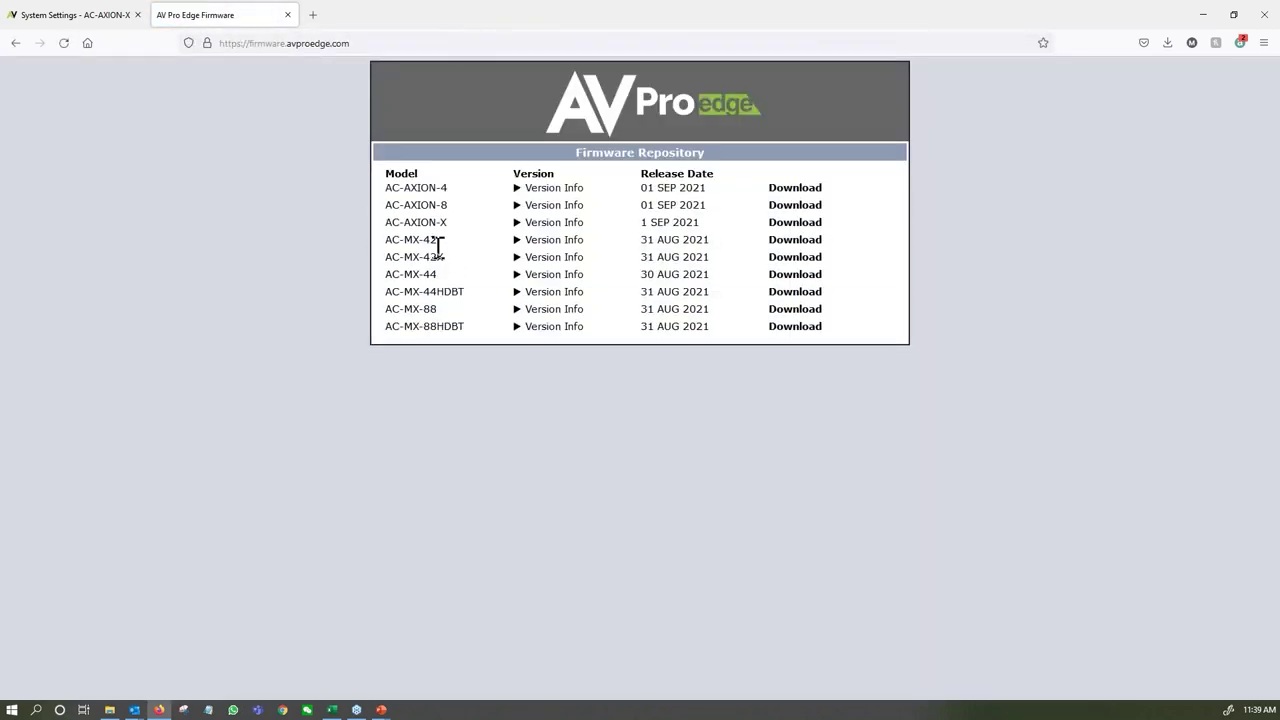
left_click(314, 15)
Go to support.avproedge.com and search the knowledge base for 'control 4'.
type("suppo")
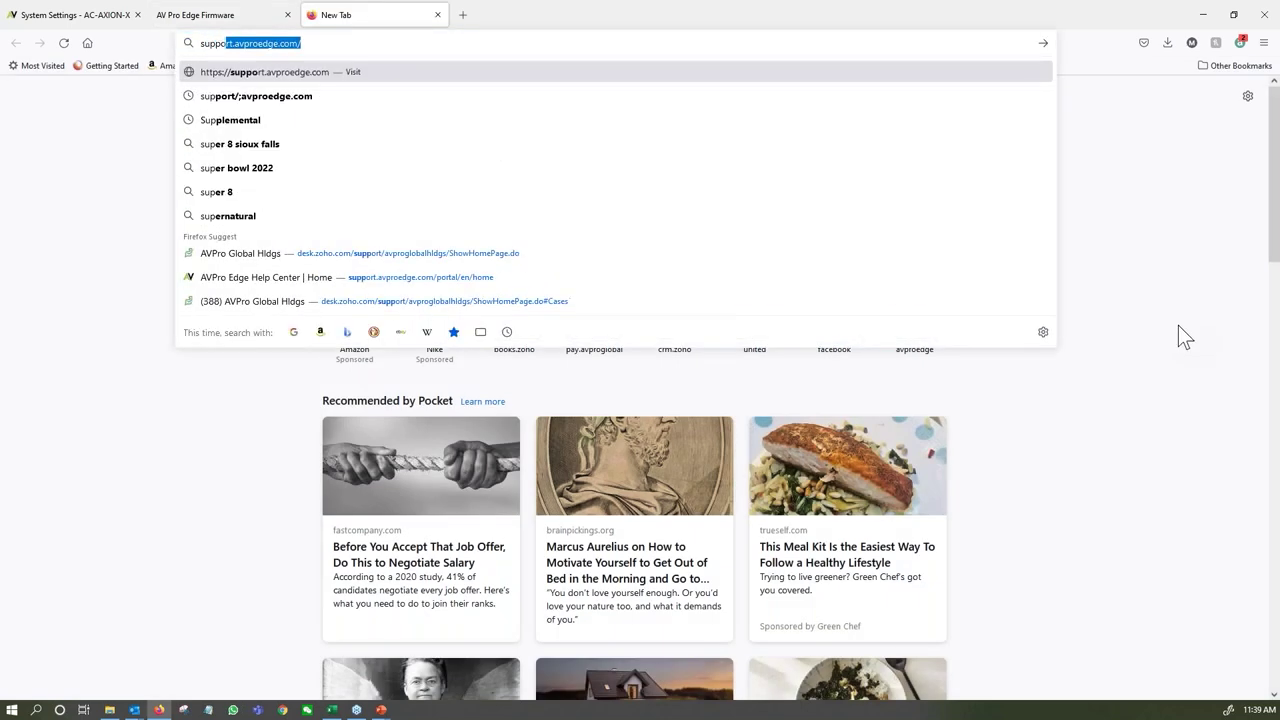
type("rt.avproedge.com")
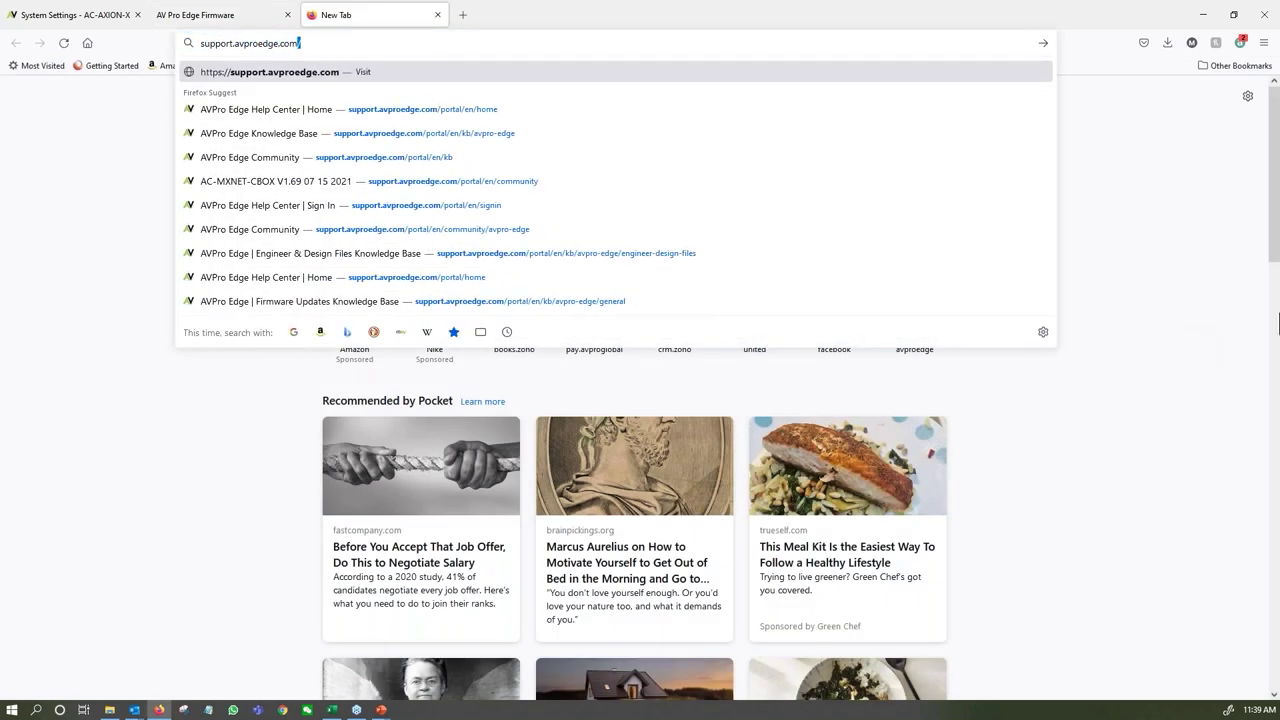
key("Return")
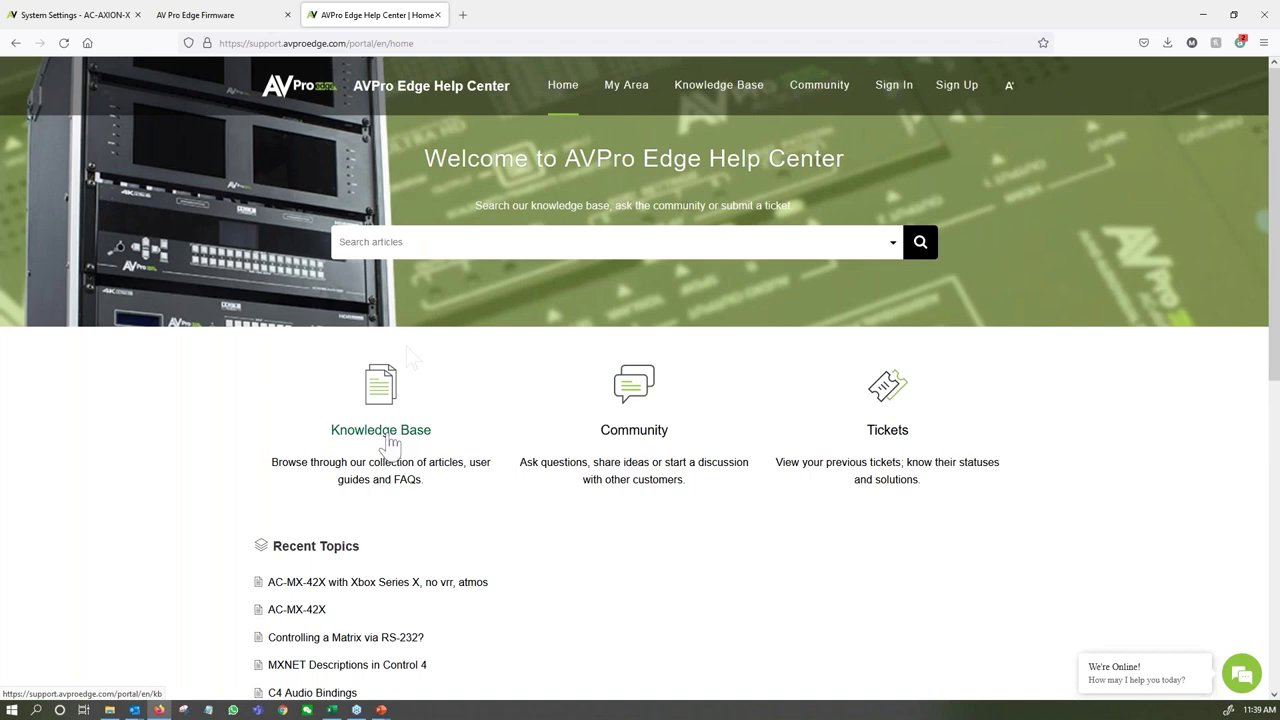
left_click(434, 243)
type("control")
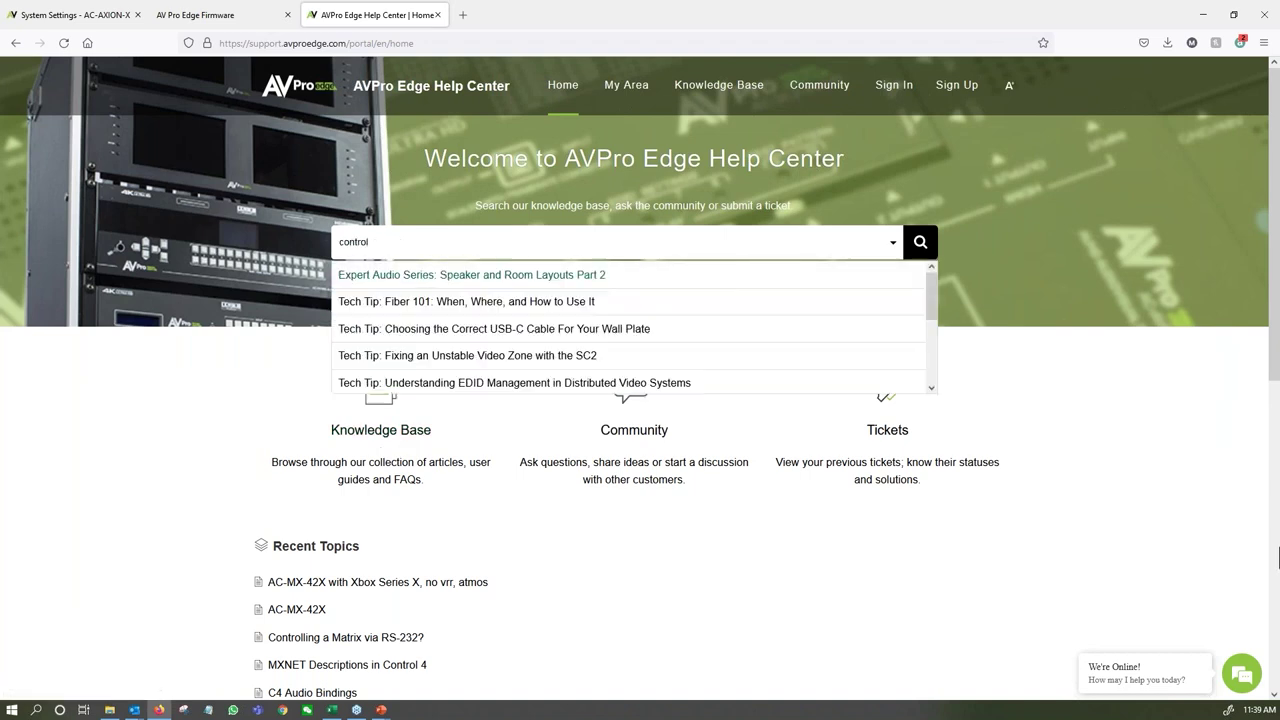
type(" 4")
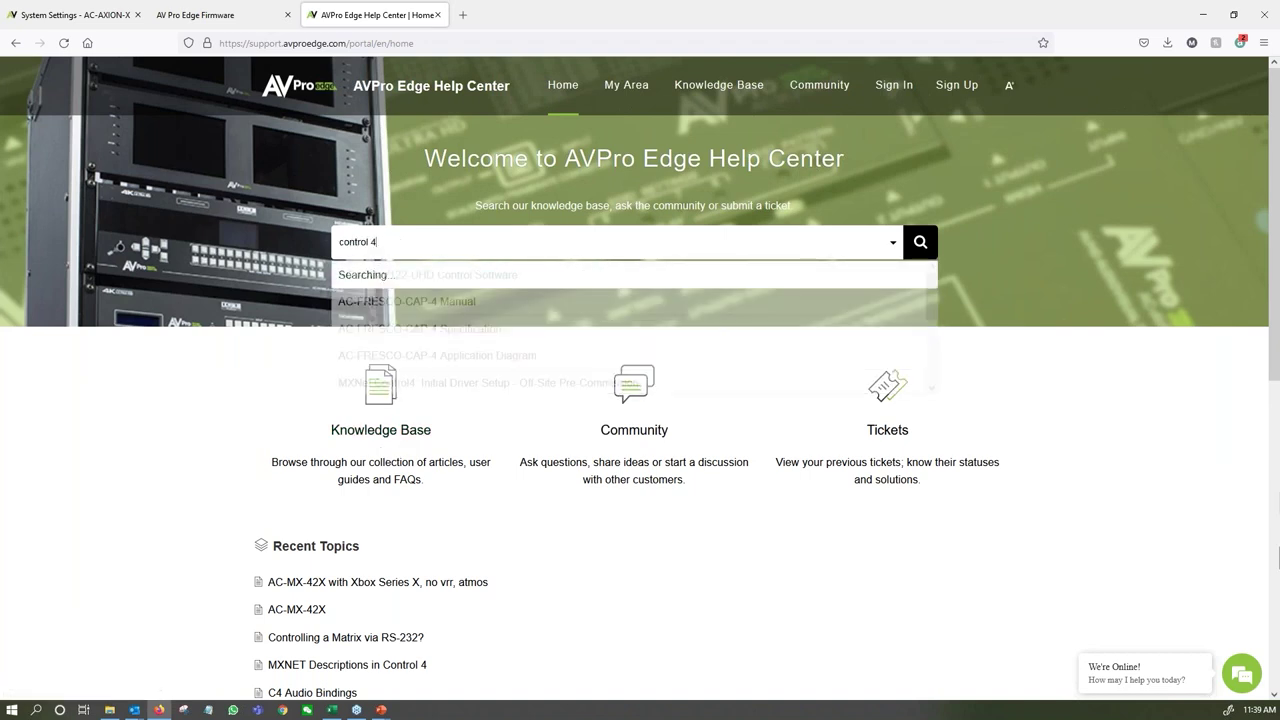
scroll(530, 330, "down", 1)
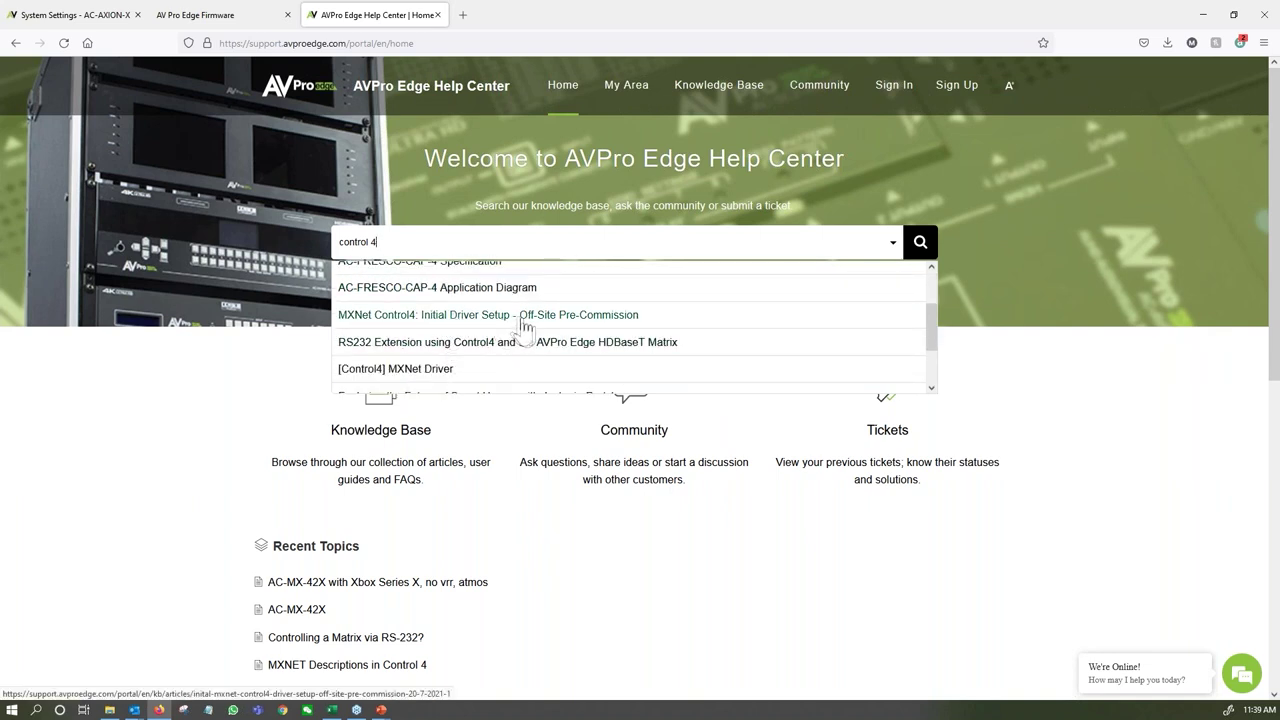
Read the MXNet Control4 off-site pre-commission article, then go back to the System Settings tab.
left_click(517, 322)
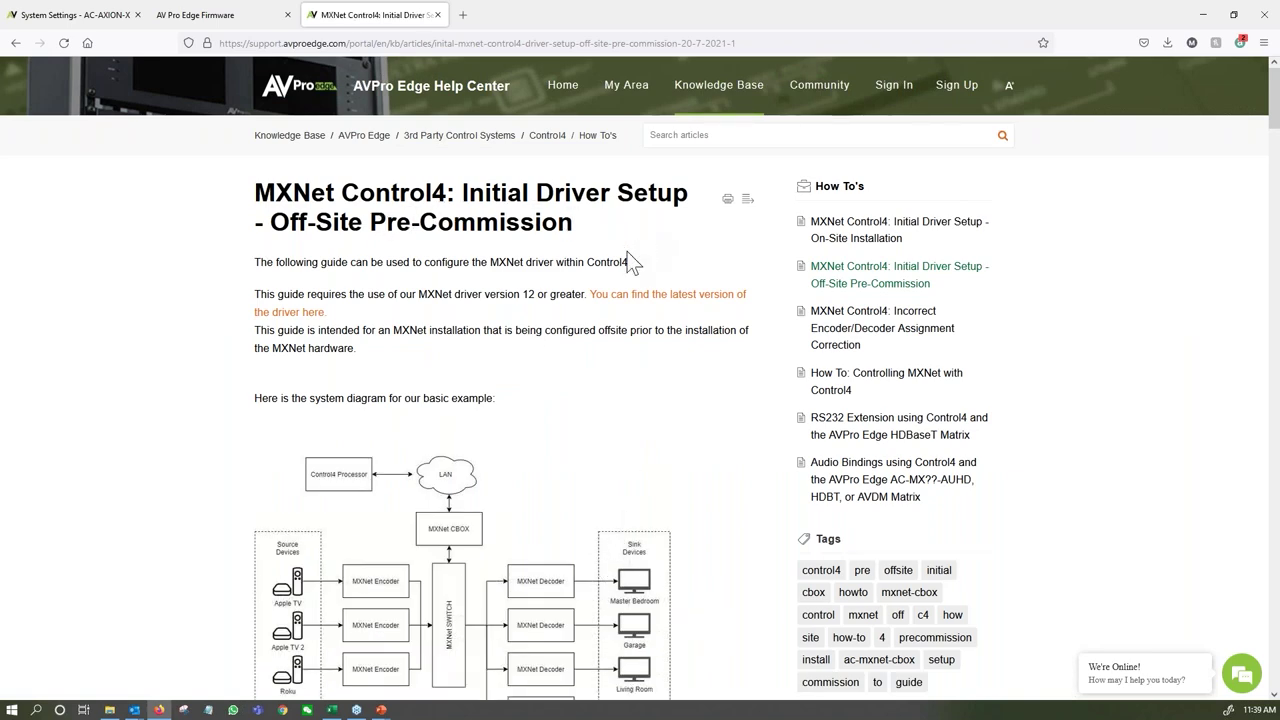
scroll(480, 333, "down", 10)
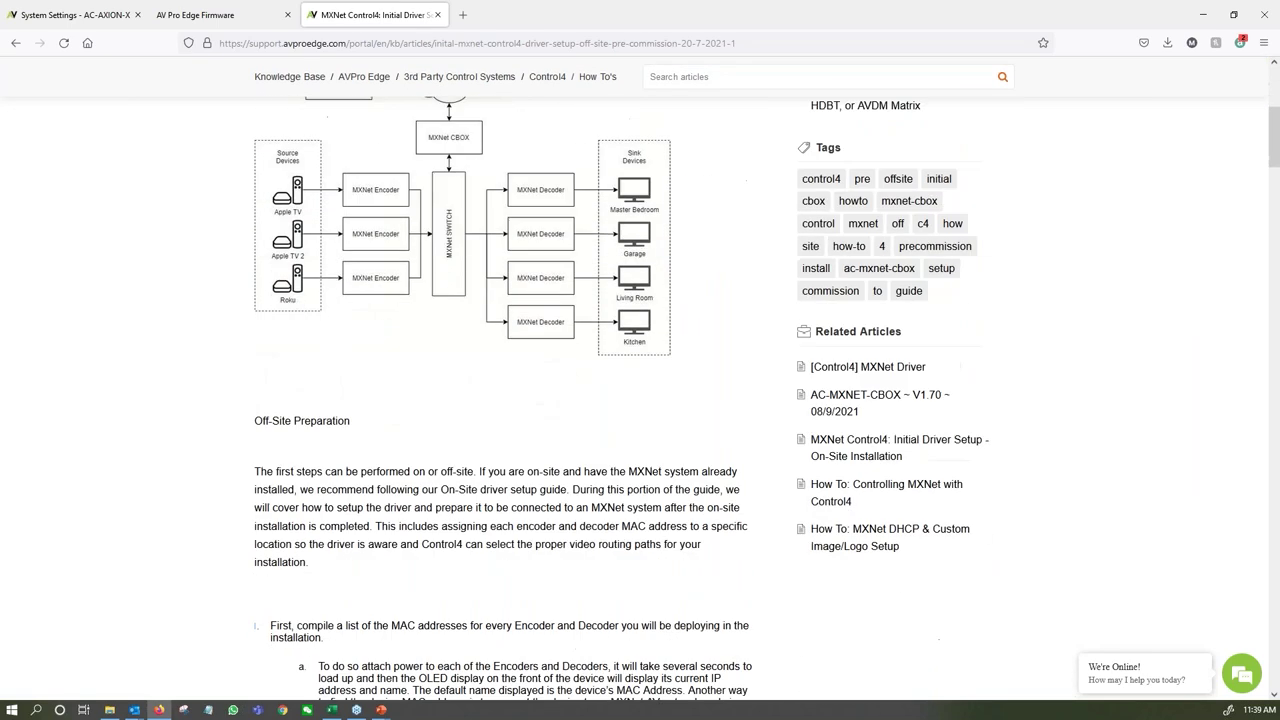
scroll(480, 300, "down", 5)
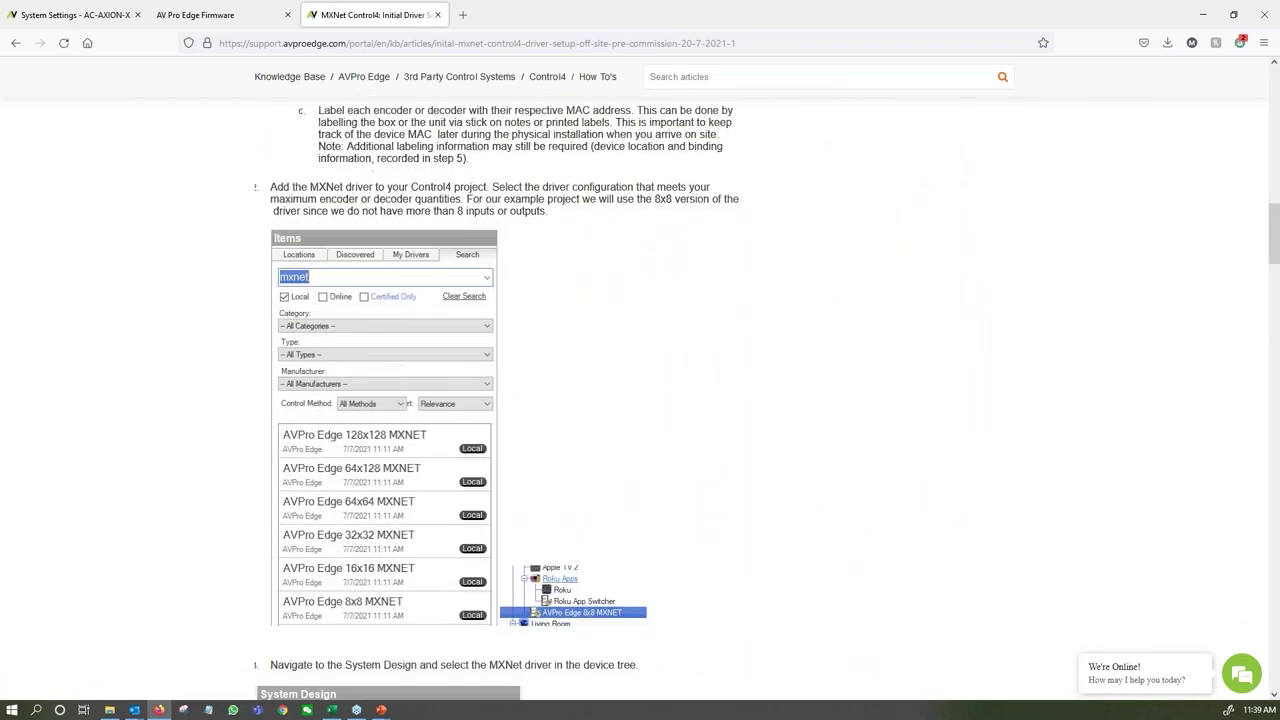
scroll(480, 300, "down", 10)
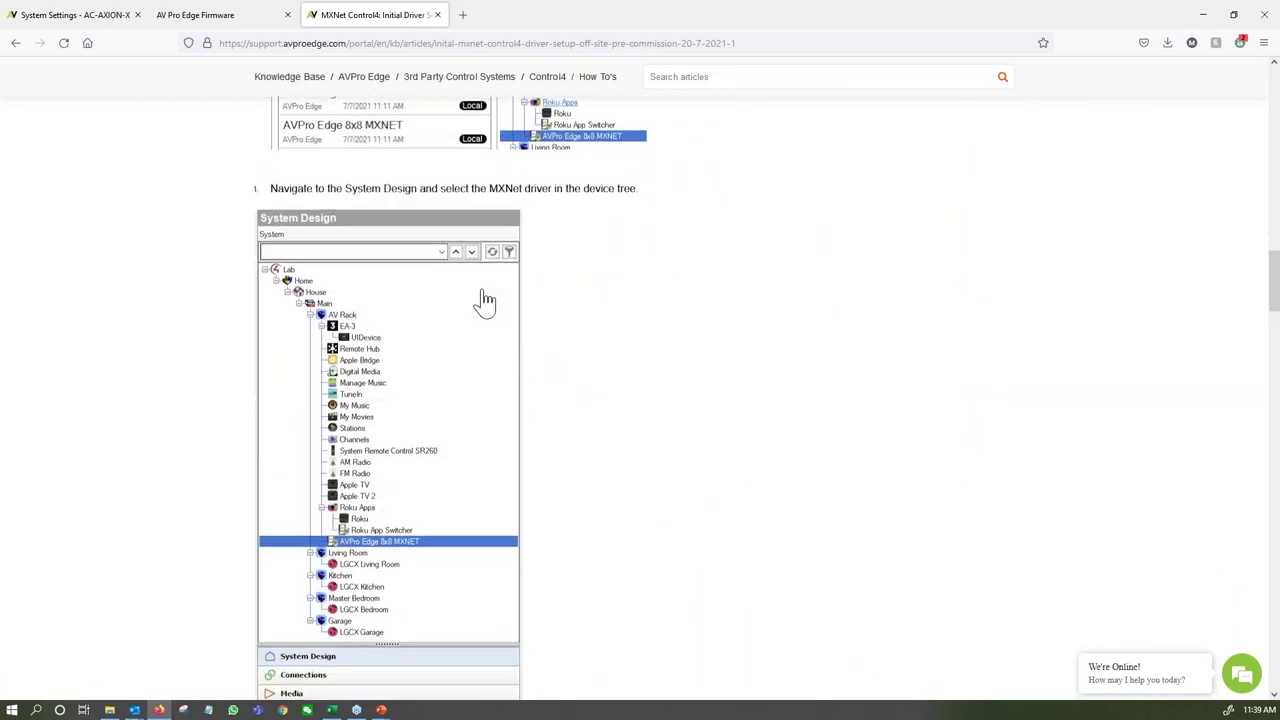
left_click(141, 8)
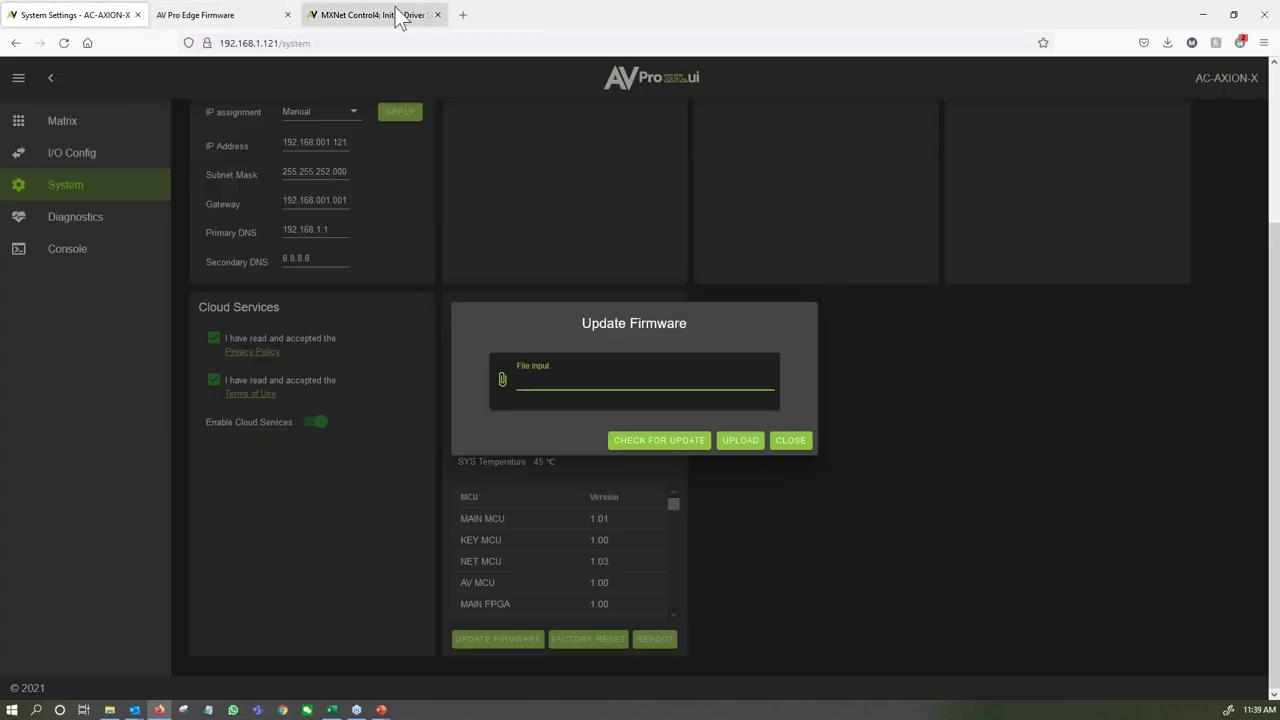
Glance at the Control4 article and firmware repository tabs, then return to the device's firmware dialog.
left_click(394, 14)
left_click(235, 15)
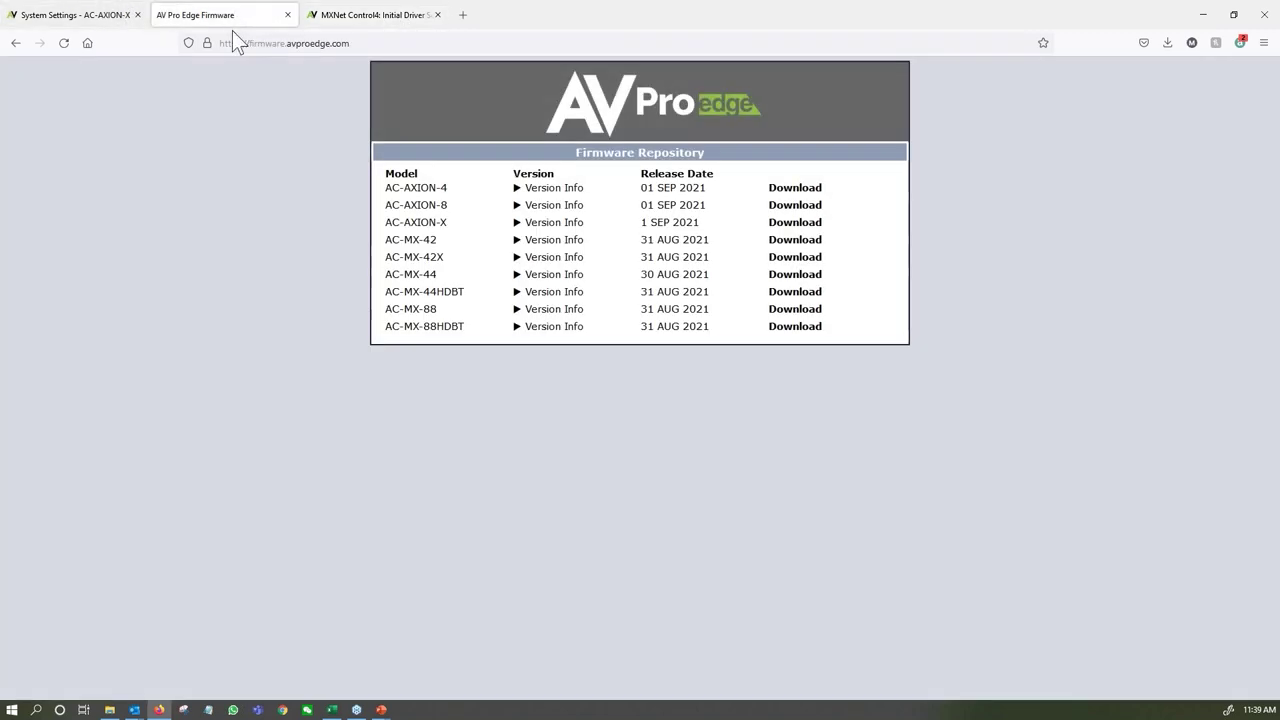
left_click(55, 15)
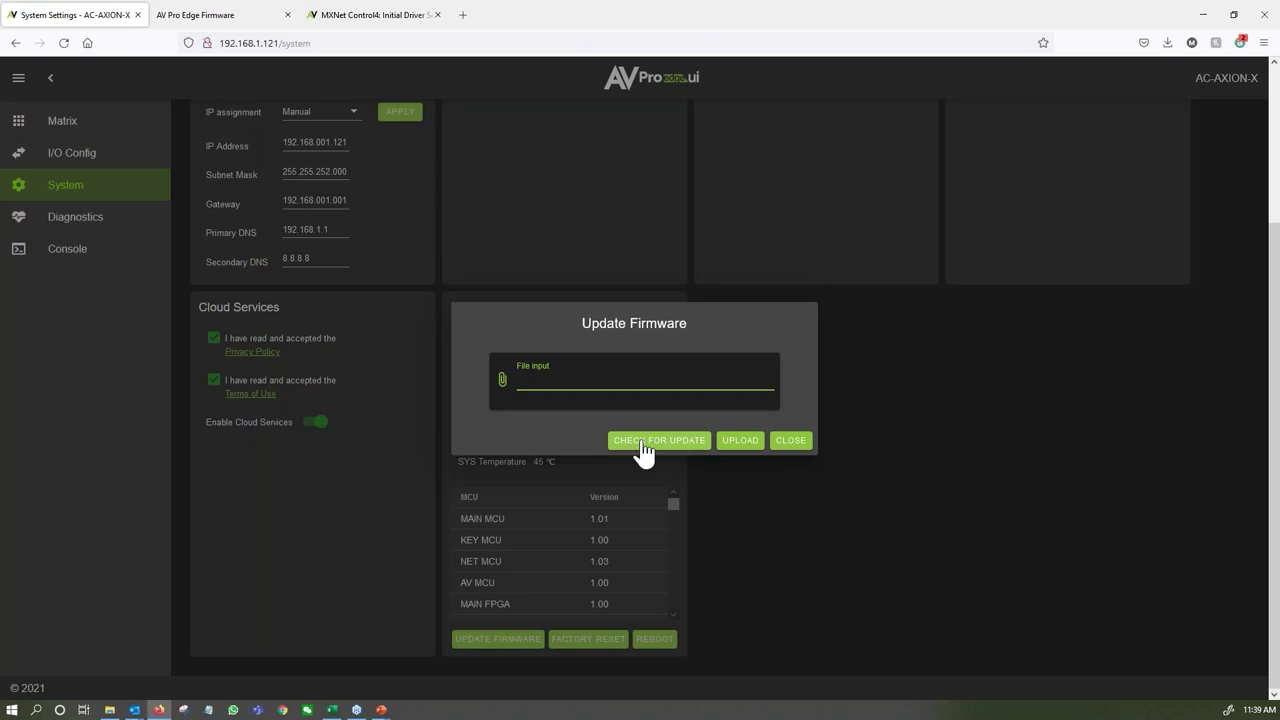
Check for a firmware update (none available), close the dialog, and open the Diagnostics page.
left_click(641, 444)
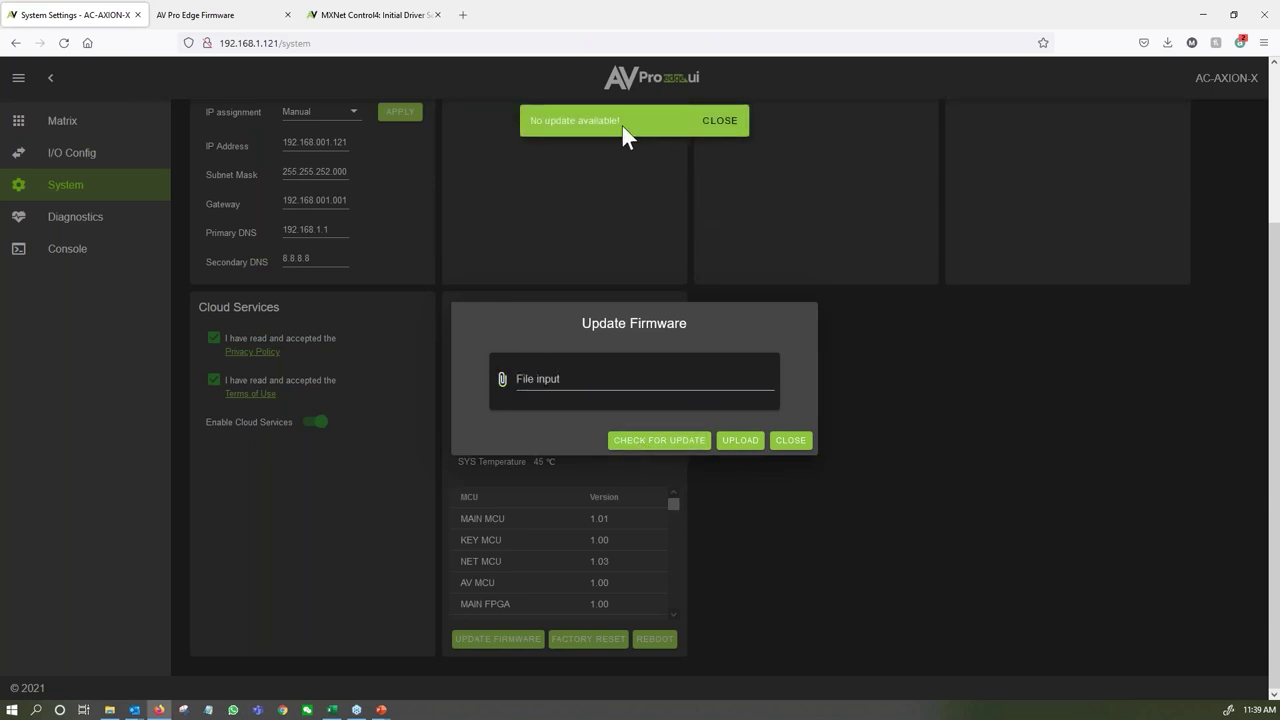
left_click(729, 137)
left_click(793, 443)
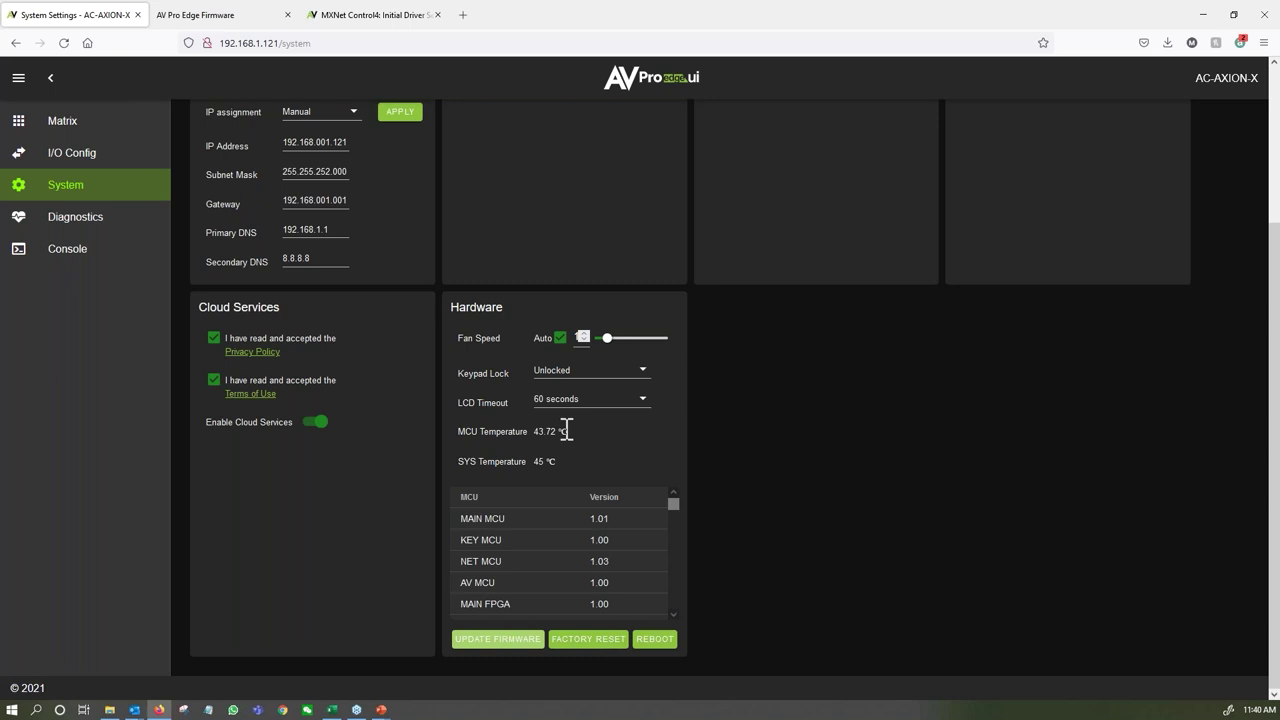
left_click(80, 222)
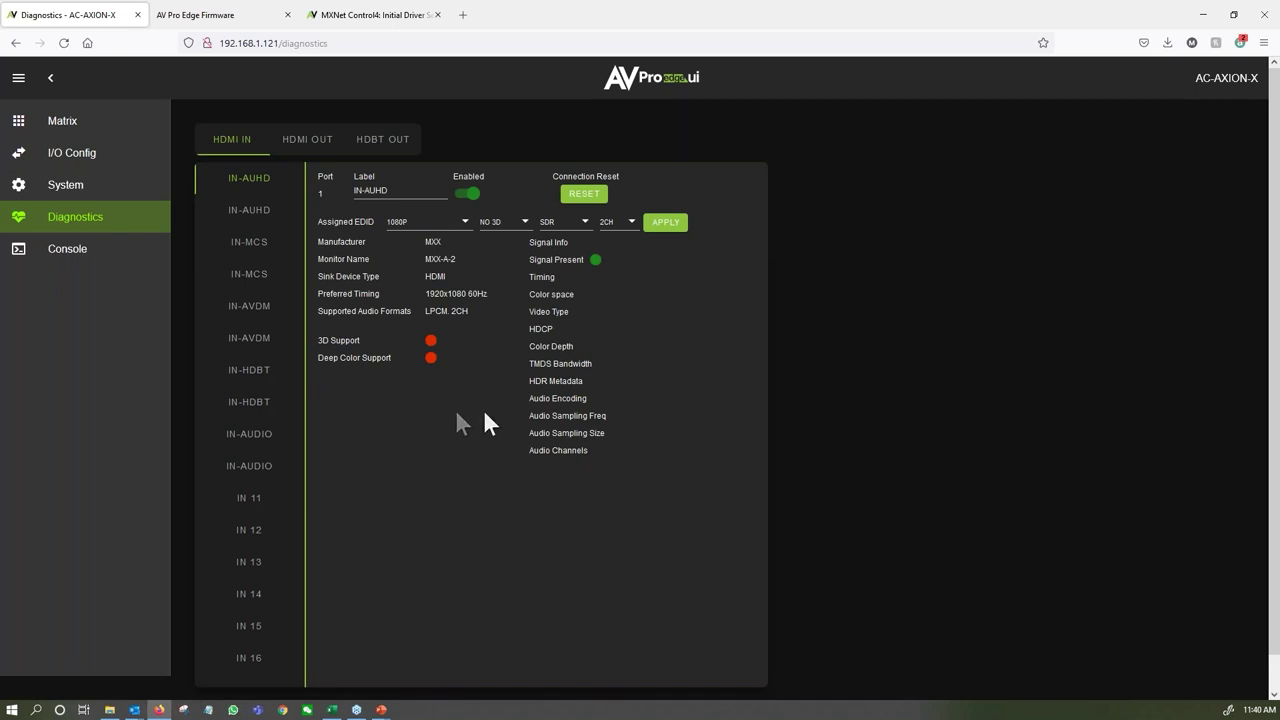
left_click(252, 214)
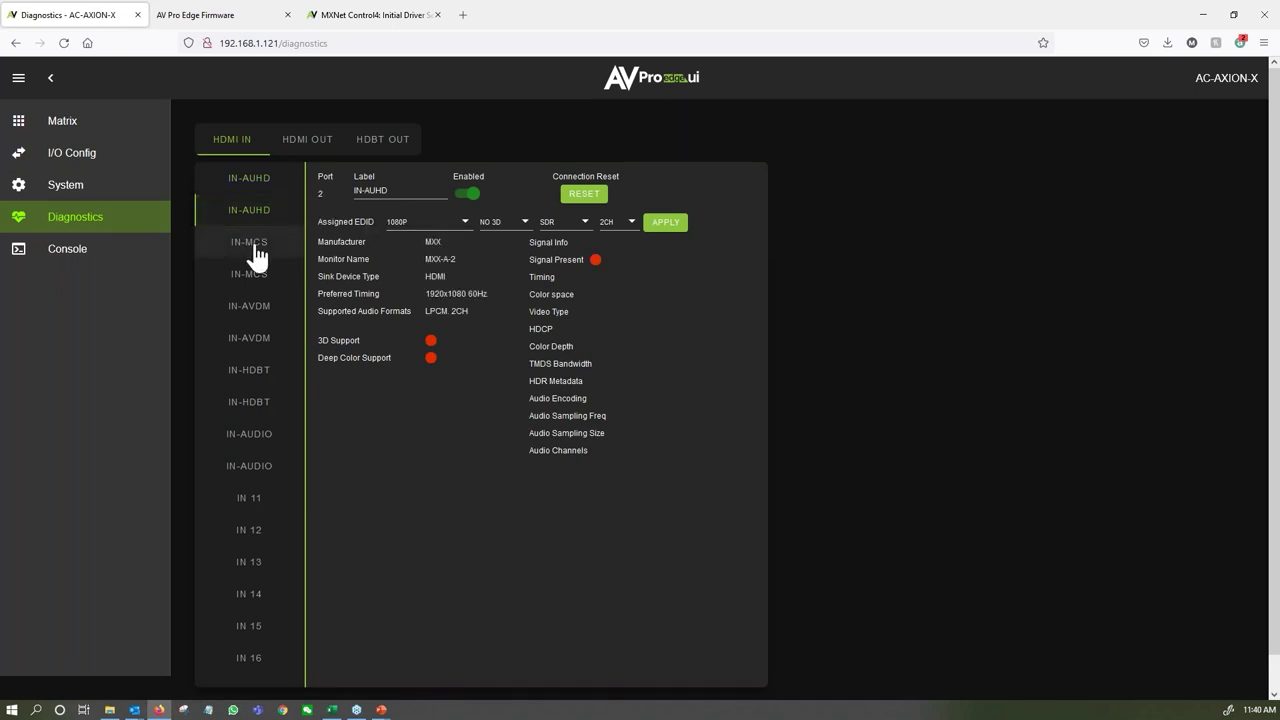
left_click(266, 186)
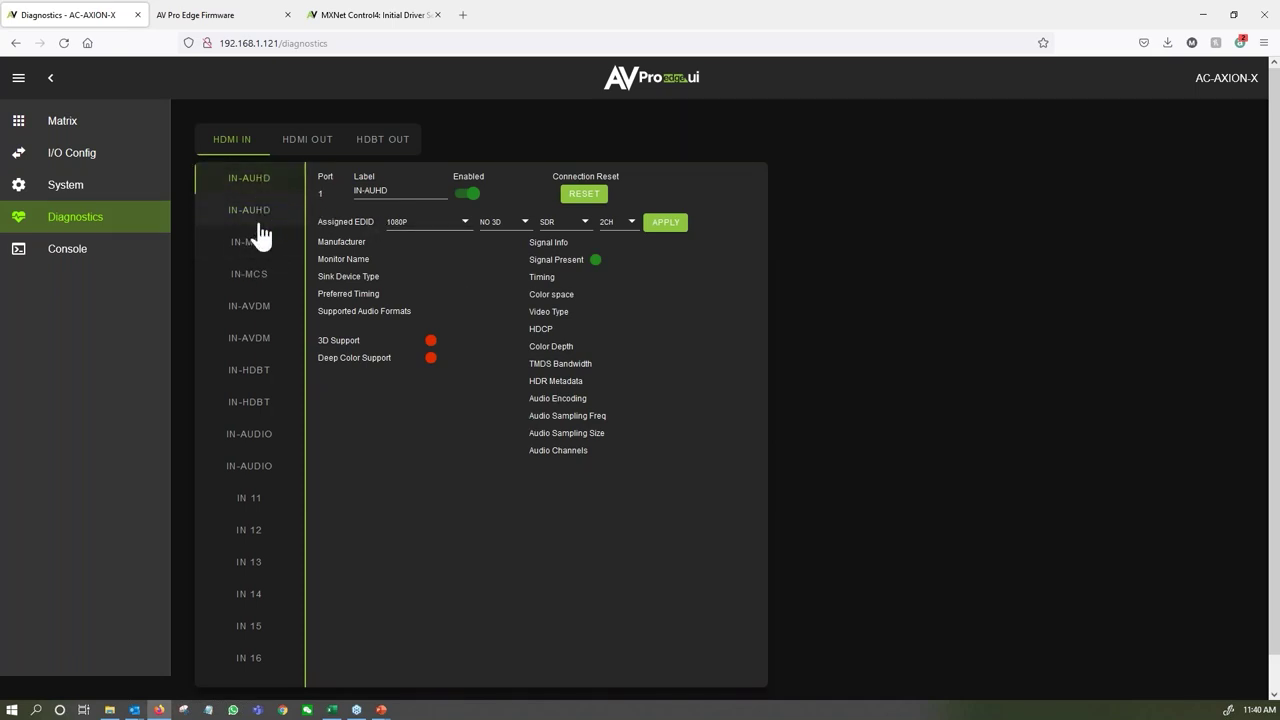
left_click(253, 274)
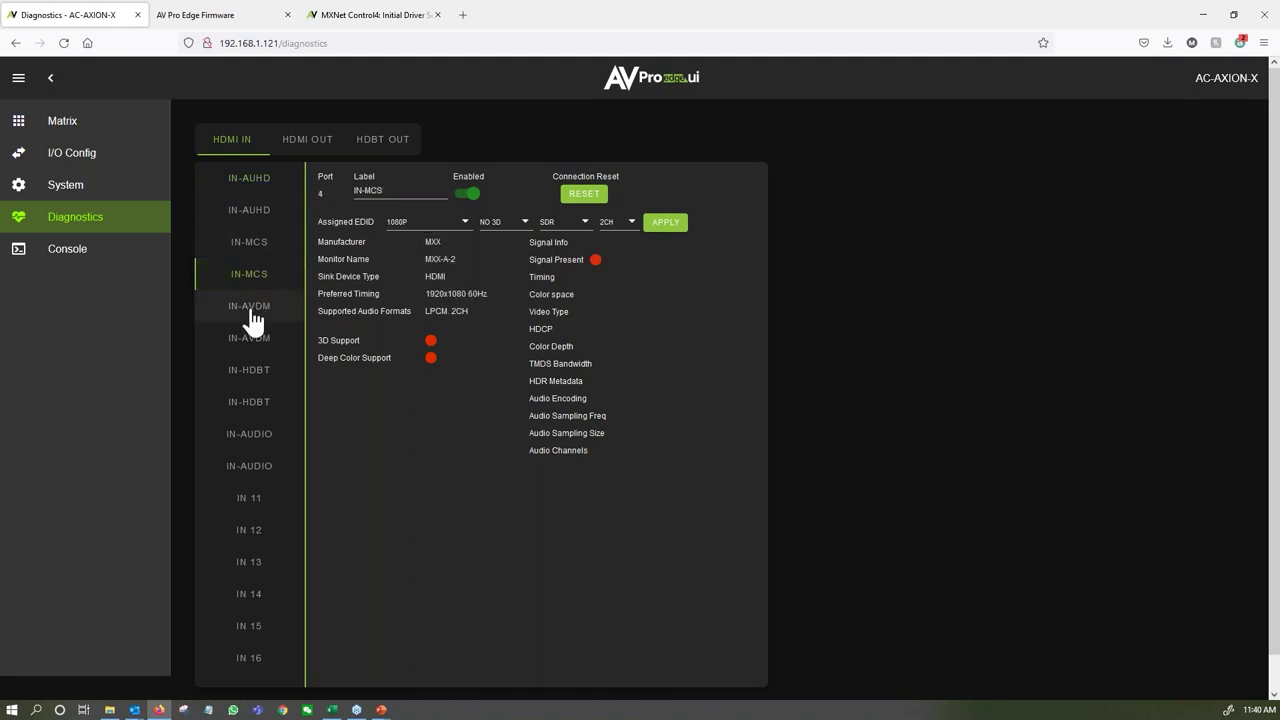
left_click(253, 308)
left_click(258, 340)
left_click(253, 370)
left_click(255, 414)
left_click(251, 436)
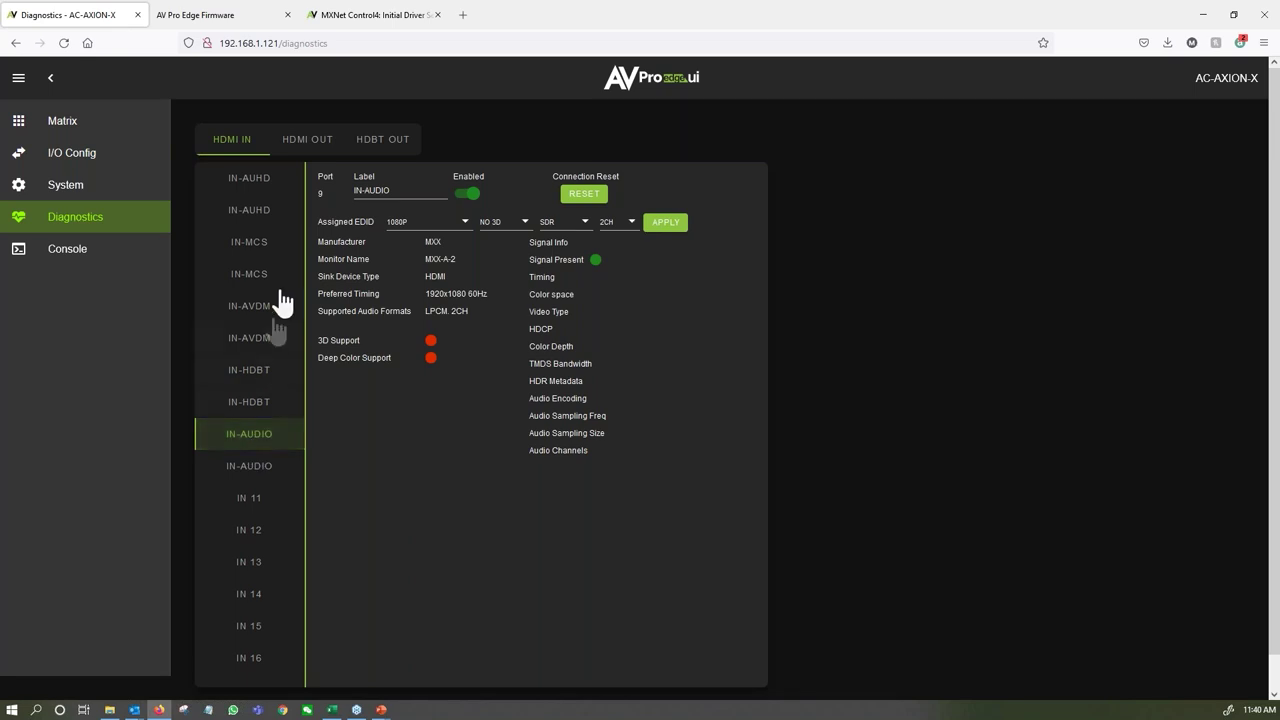
left_click(272, 208)
left_click(251, 180)
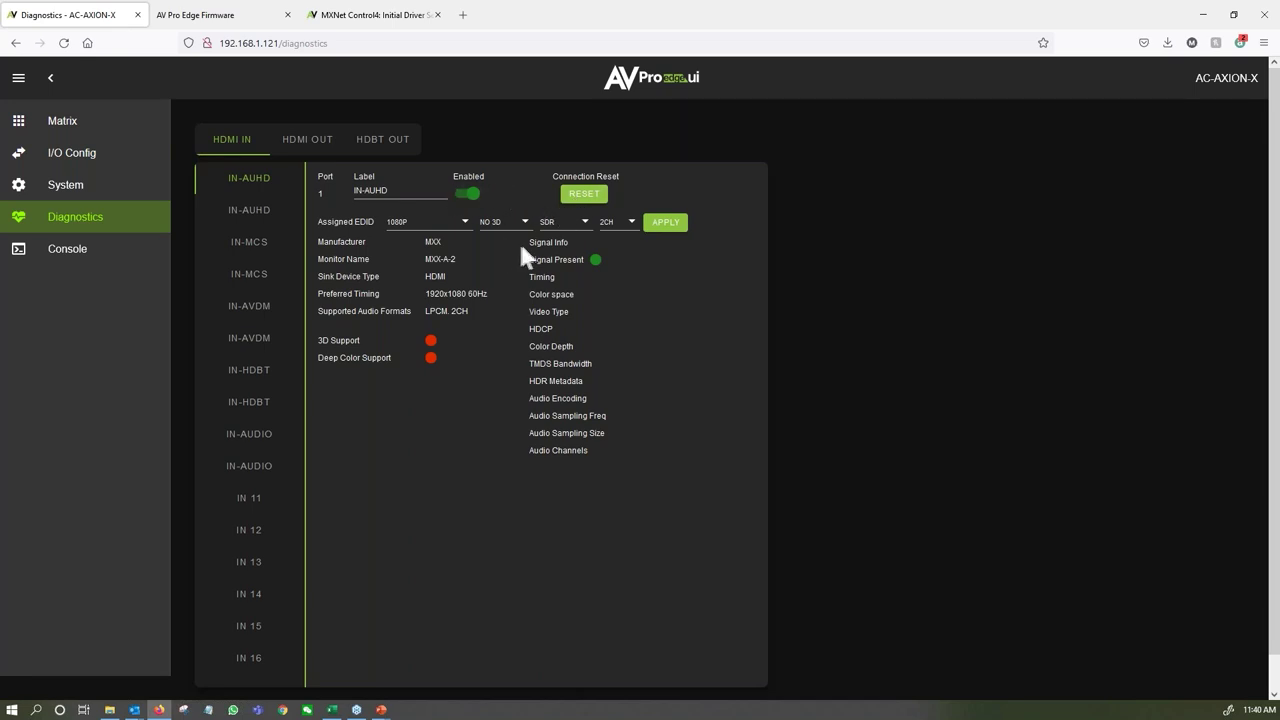
left_click_drag(521, 241, 611, 451)
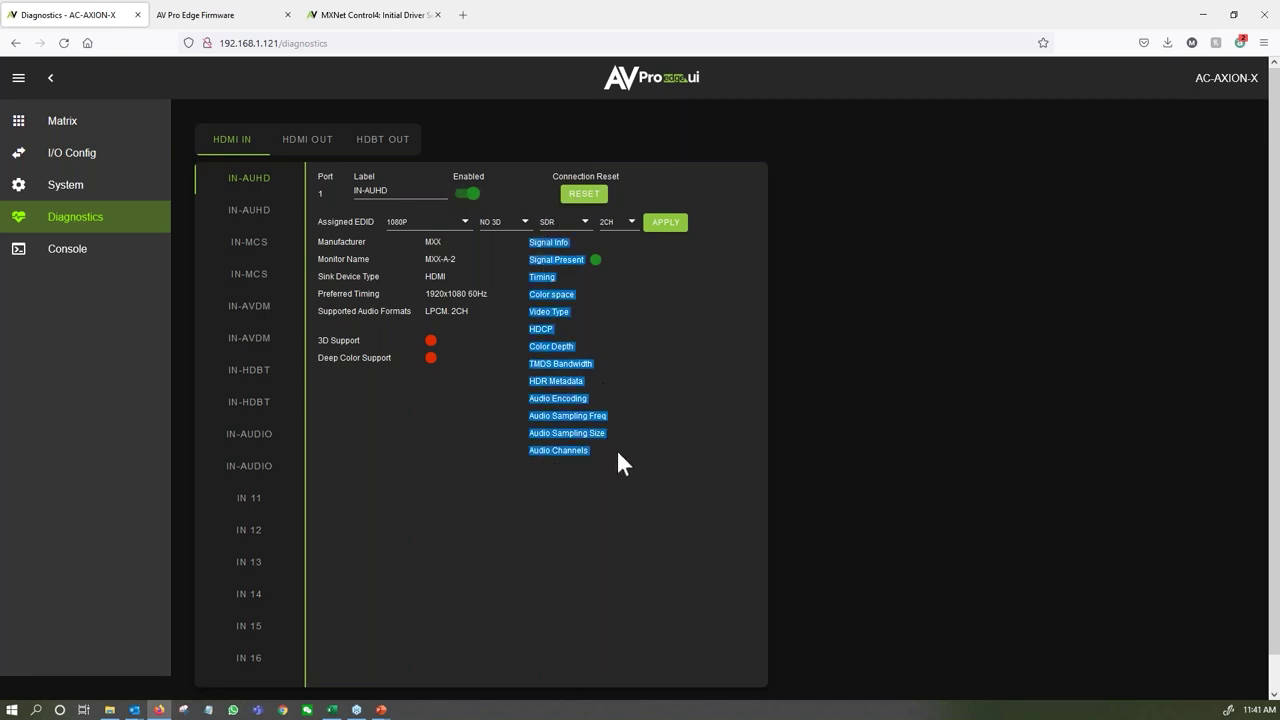
left_click(616, 450)
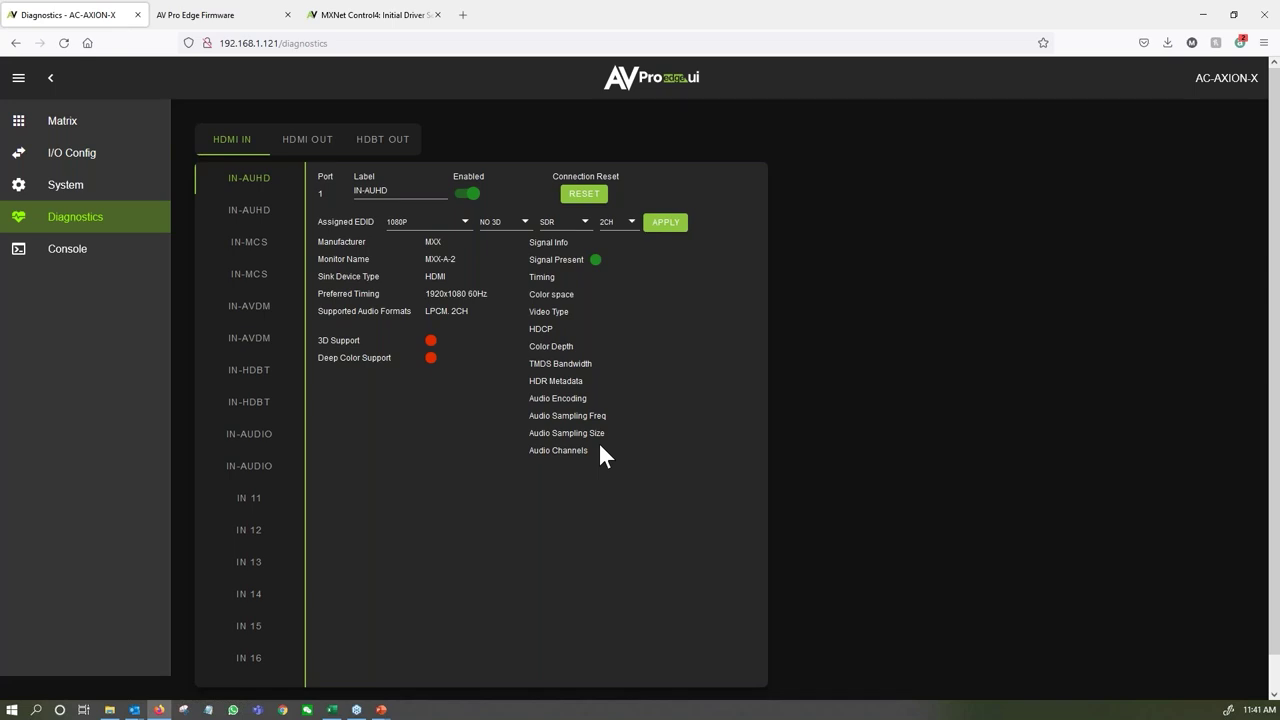
Show HDMI OUT diagnostics and highlight monitor ASUS VN247, audio LPCM. 2CH and source IN-AUDIO.
left_click(289, 147)
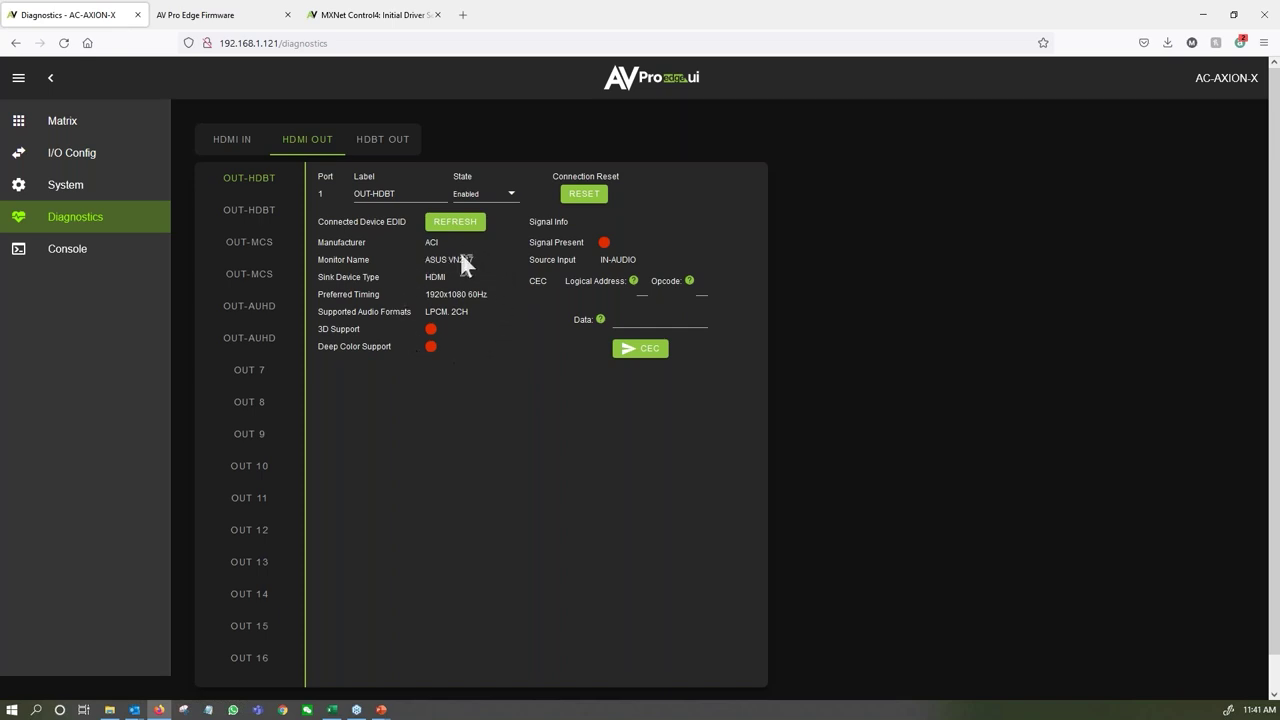
left_click_drag(476, 260, 418, 261)
left_click(488, 295)
left_click_drag(472, 311, 423, 312)
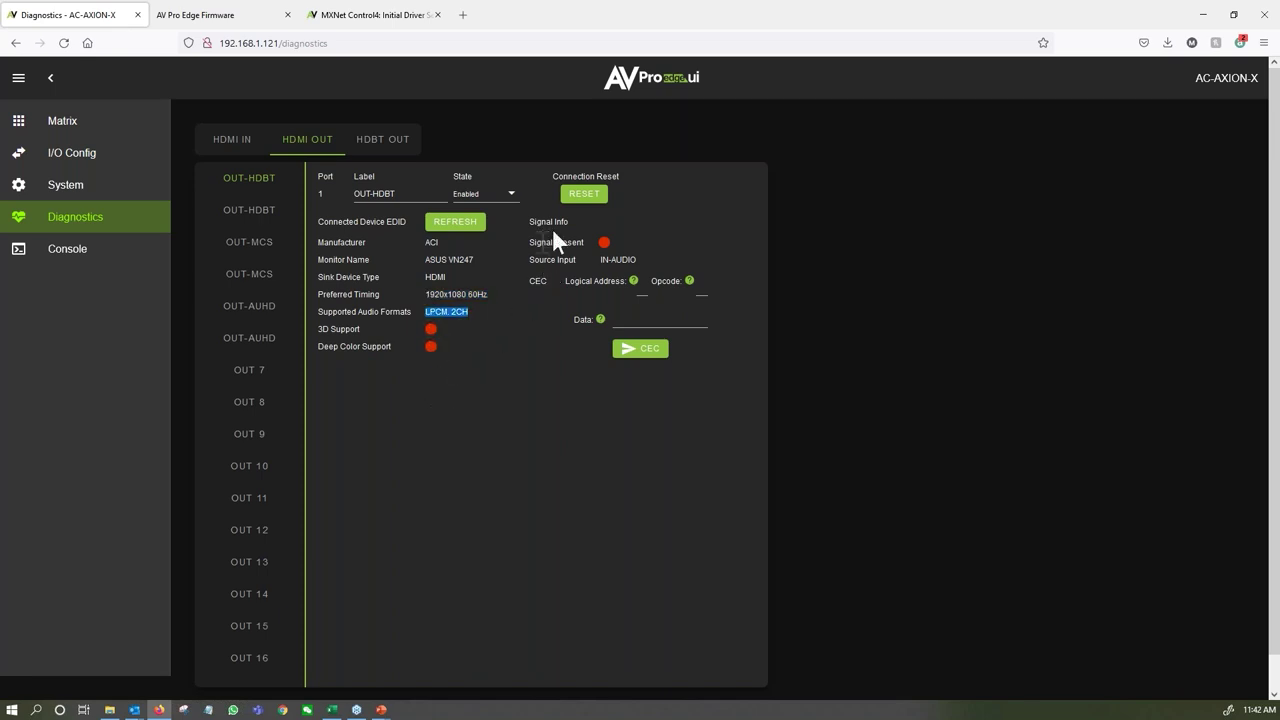
left_click_drag(642, 260, 600, 261)
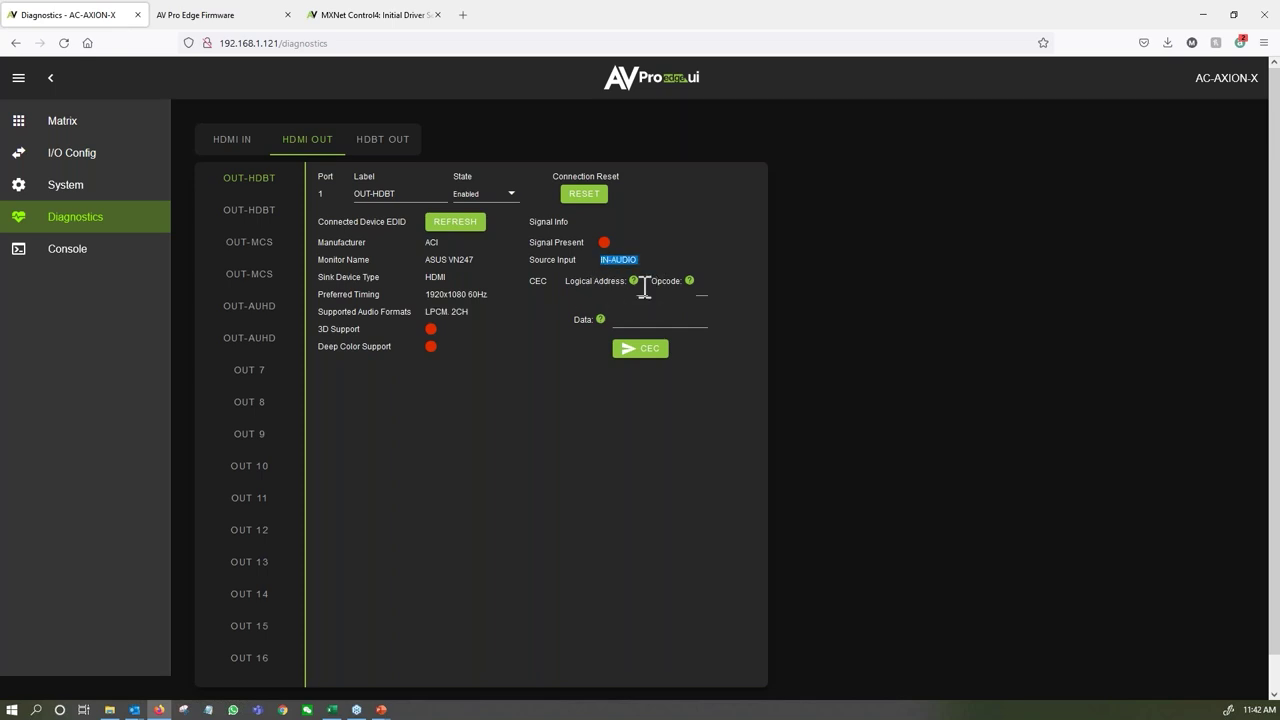
mouse_move(632, 285)
Show HDBT OUT diagnostics, compare ports 1 and 2, and highlight EDID, signal and CEC info.
left_click(381, 135)
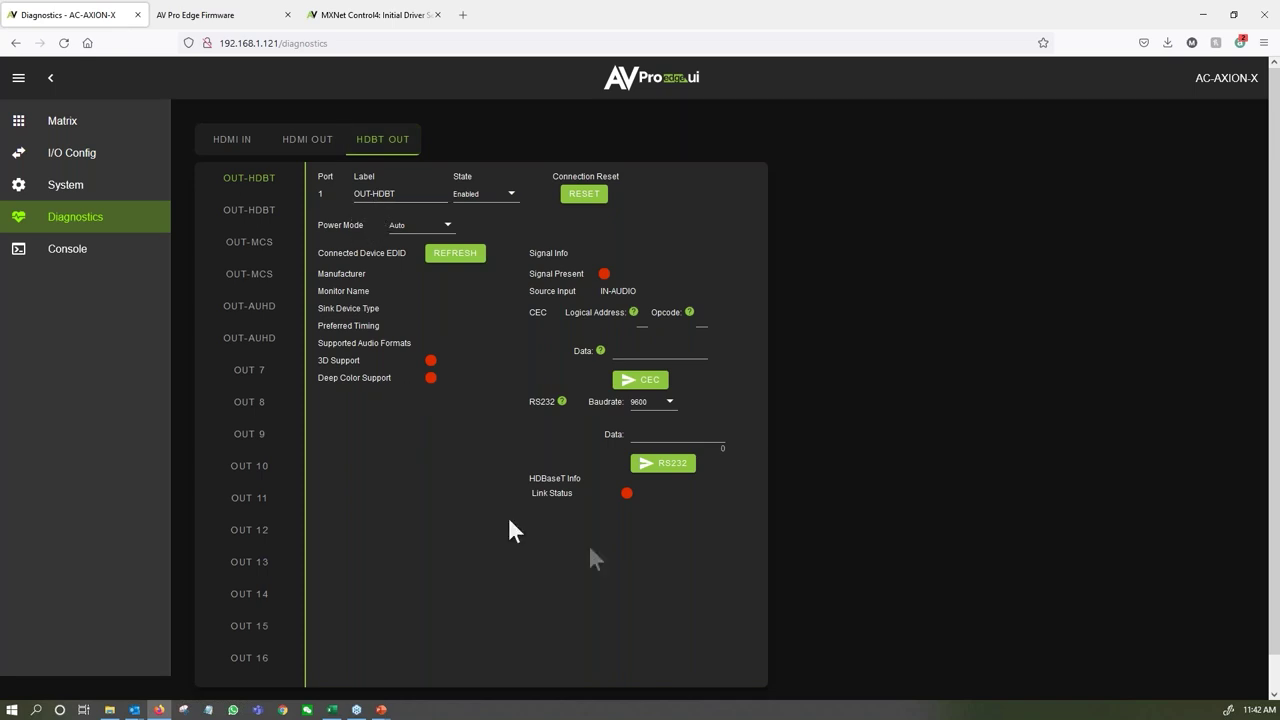
left_click(274, 211)
left_click(272, 184)
left_click_drag(323, 273, 442, 382)
left_click(445, 384)
left_click_drag(510, 305, 714, 352)
left_click(731, 362)
left_click_drag(524, 410, 680, 434)
Inspect the RS232 settings at 9600 baud, then view output port 3, OUT-MCS.
left_click(714, 432)
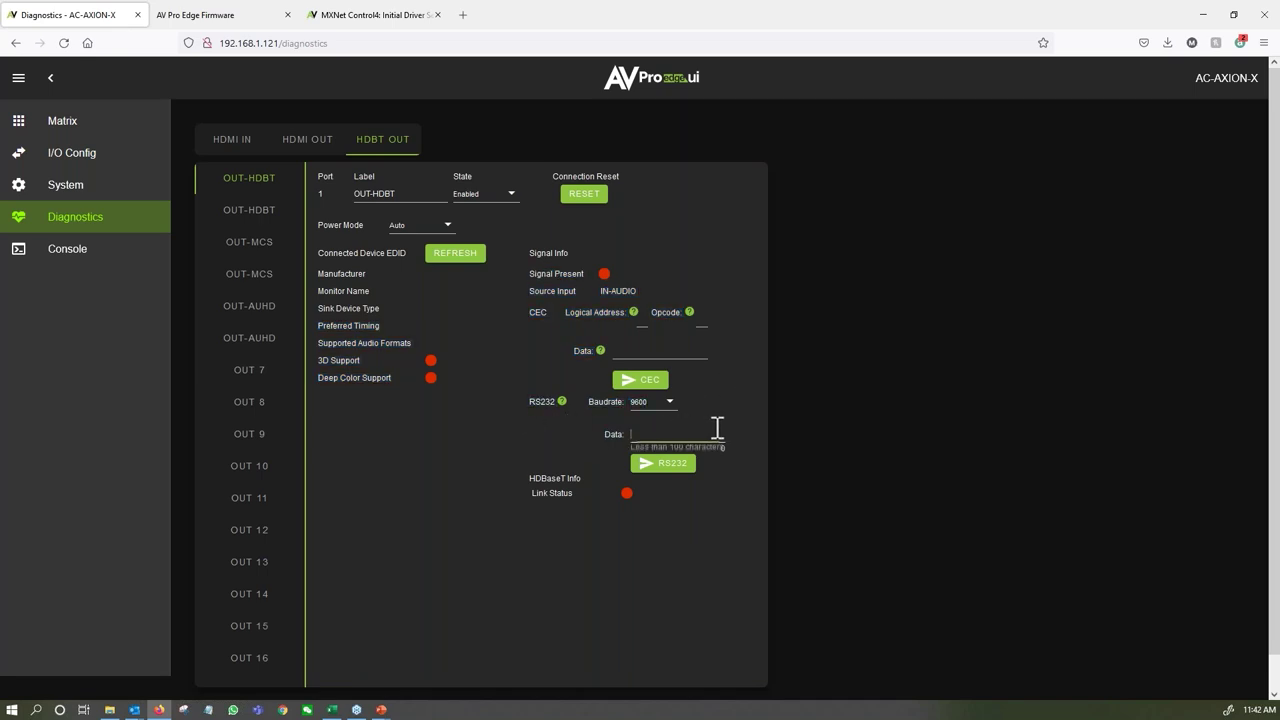
left_click_drag(732, 398, 700, 404)
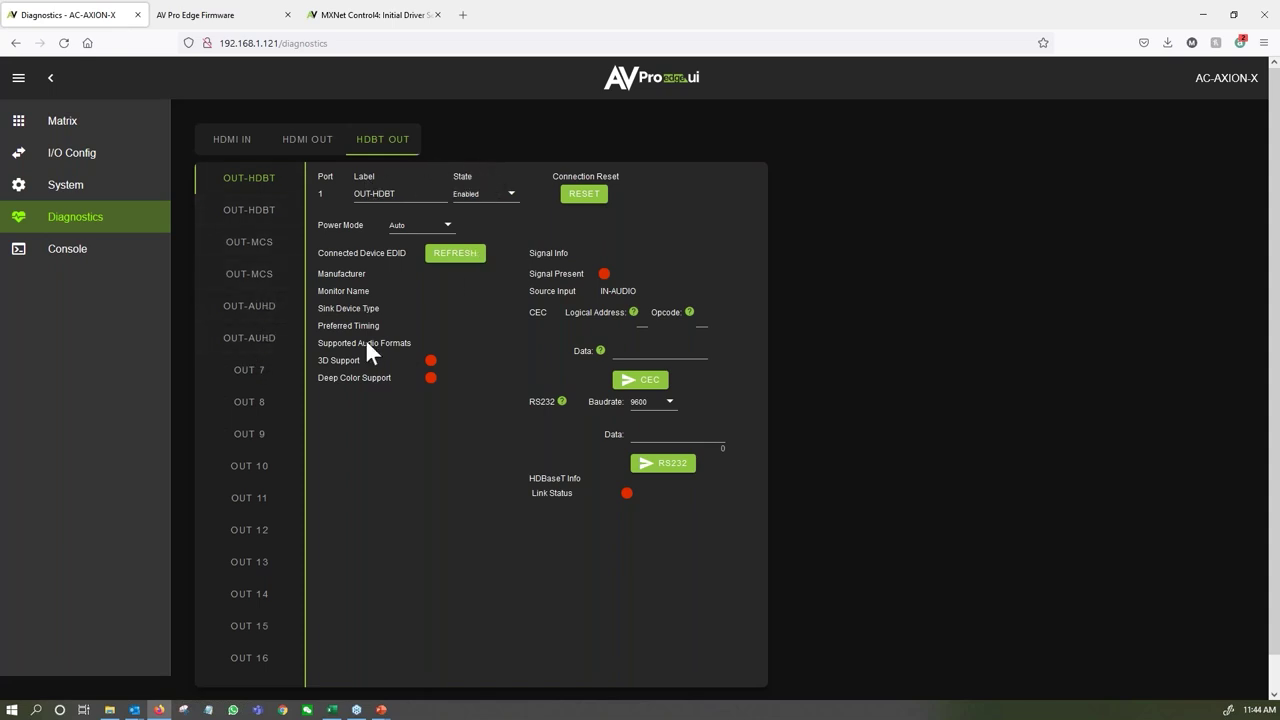
left_click(250, 253)
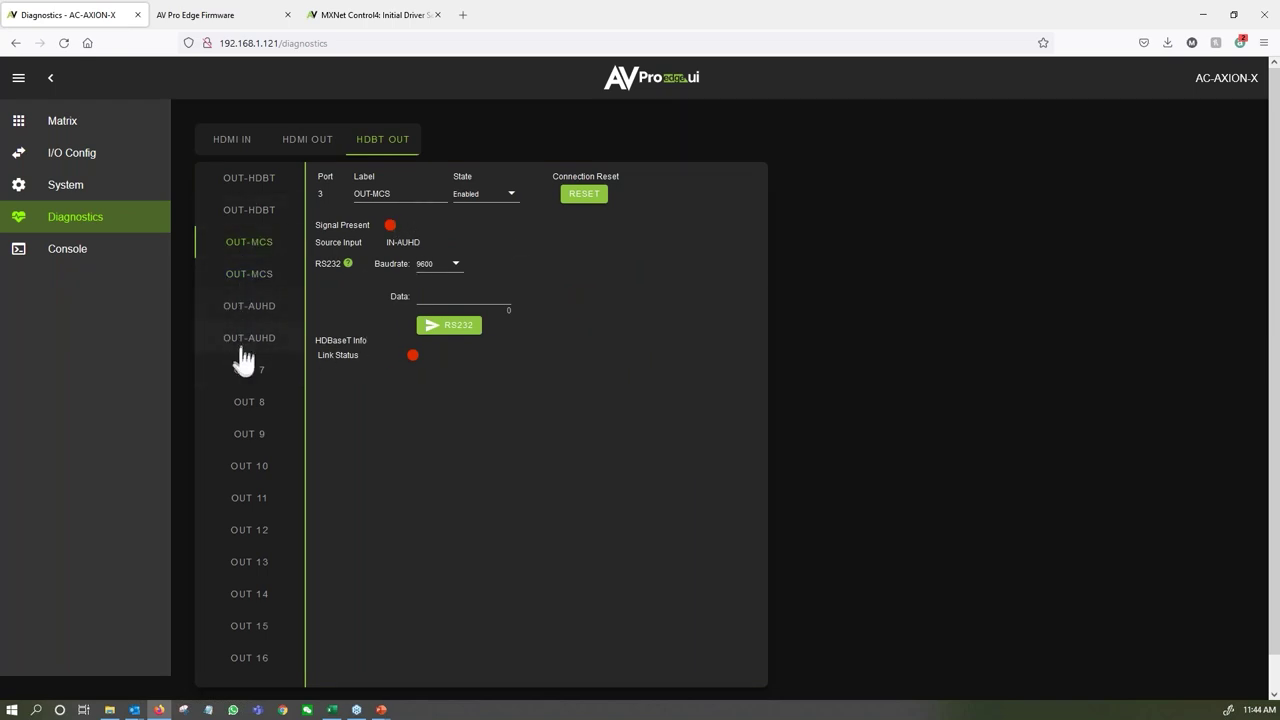
In the Console, send DBG1 and a SET OUT1 VS IN command routing OUT1 to IN 2.
left_click(67, 250)
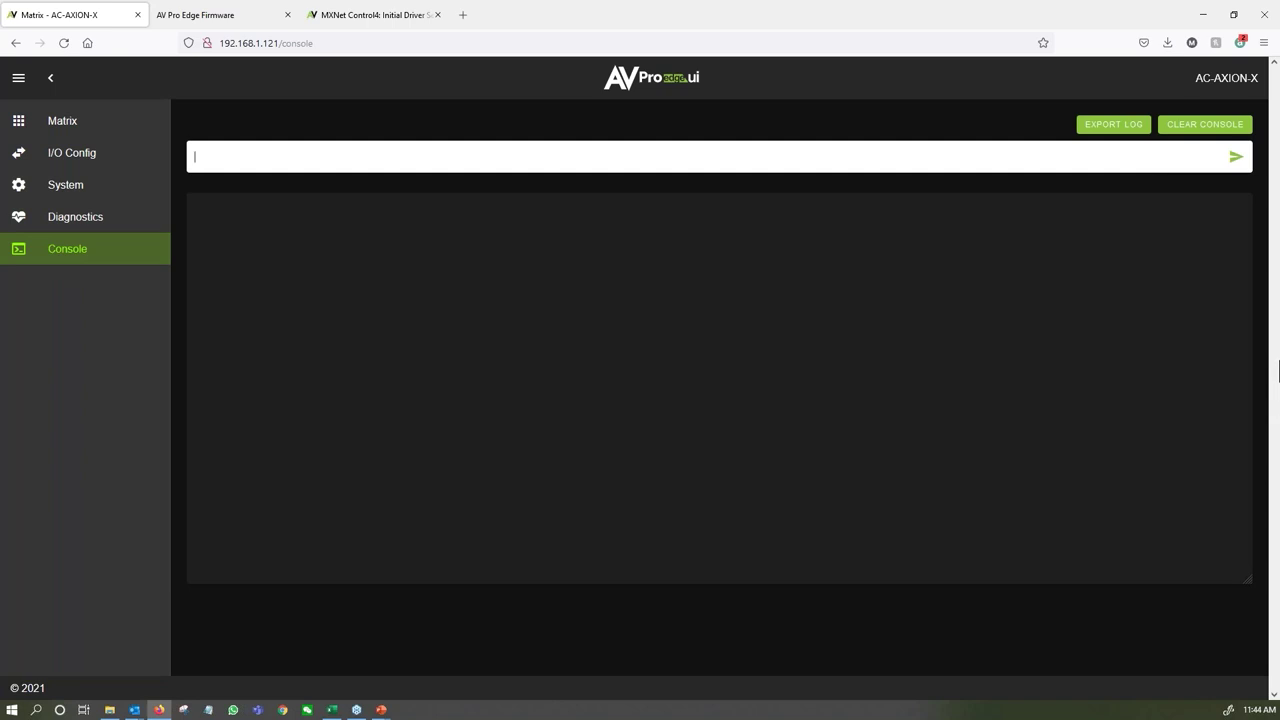
type("DBG1")
key("Return")
type("SET OUT1 VS IN")
key("Return")
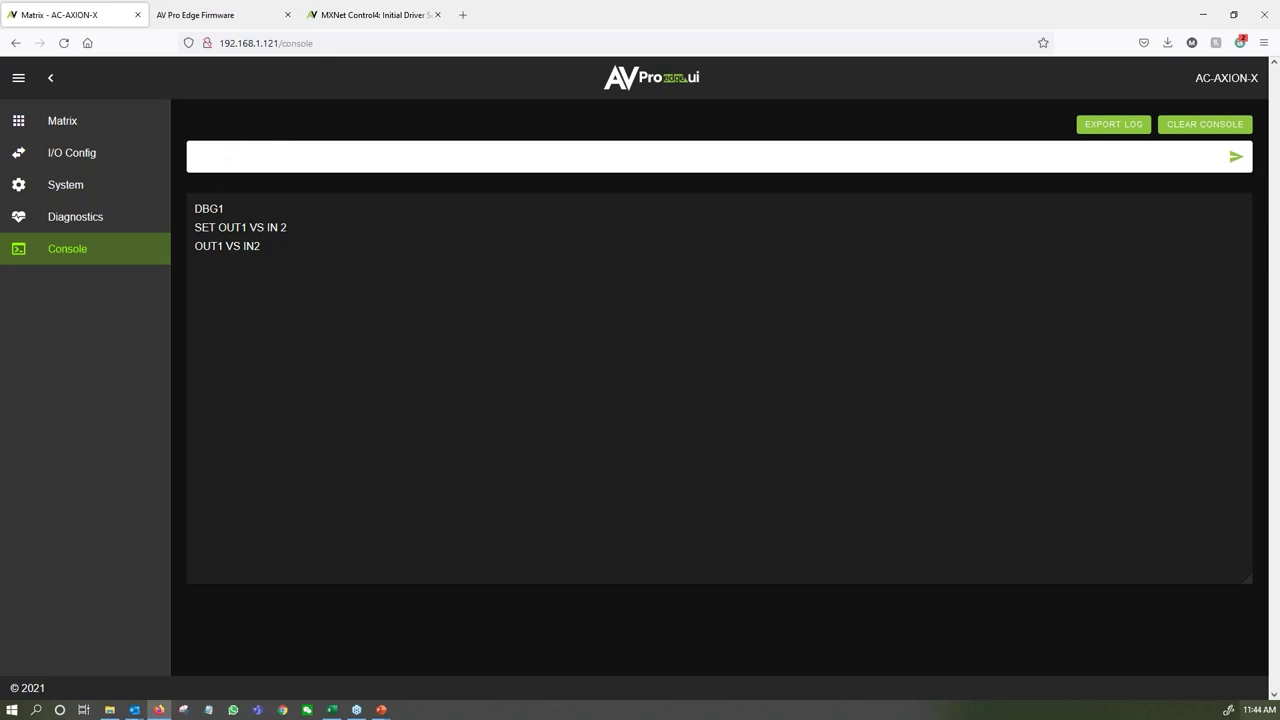
Send the STA and GET STA status queries and scroll through the printed status dump.
mouse_move(1259, 709)
type("A")
key("Return")
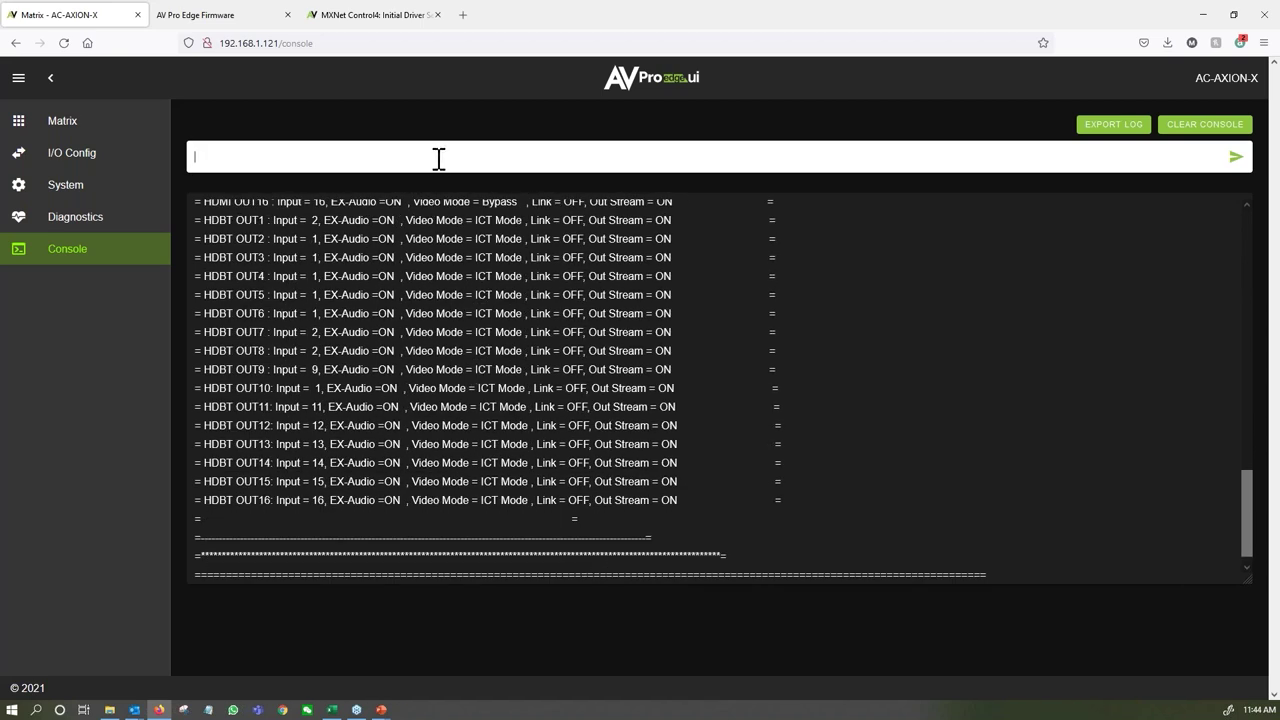
type("GET STA")
key("Return")
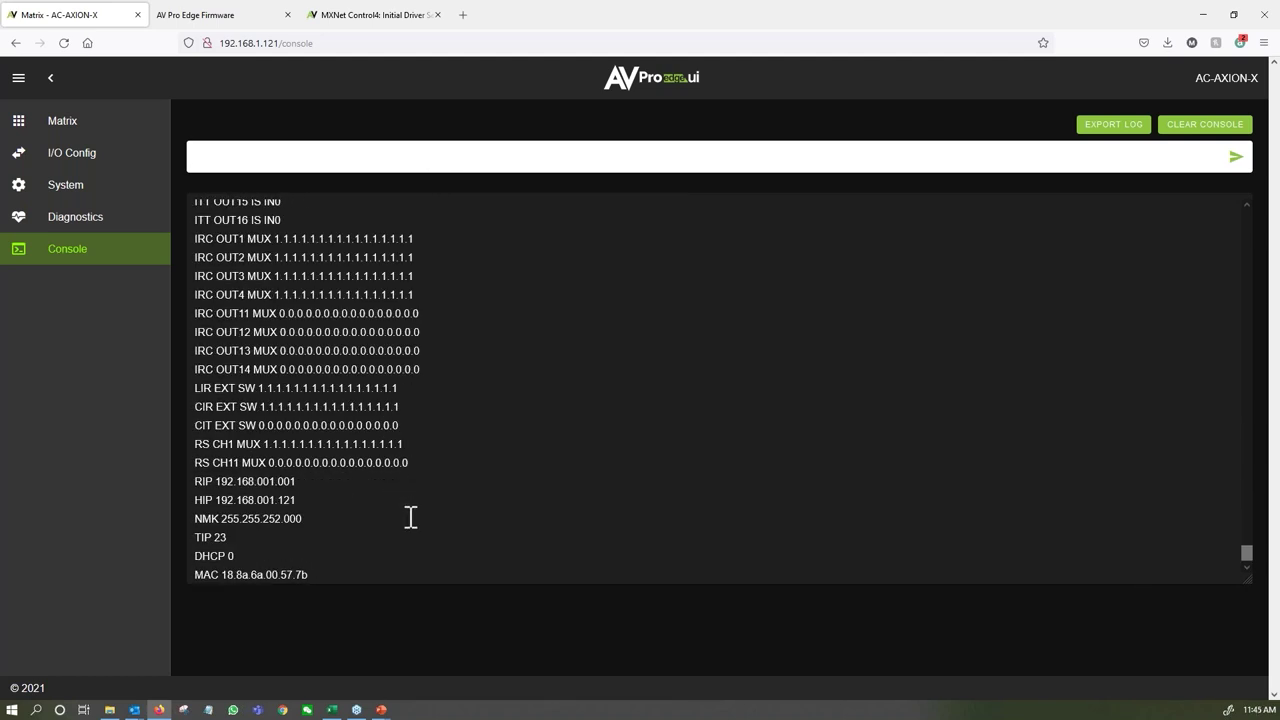
scroll(410, 516, "up", 15)
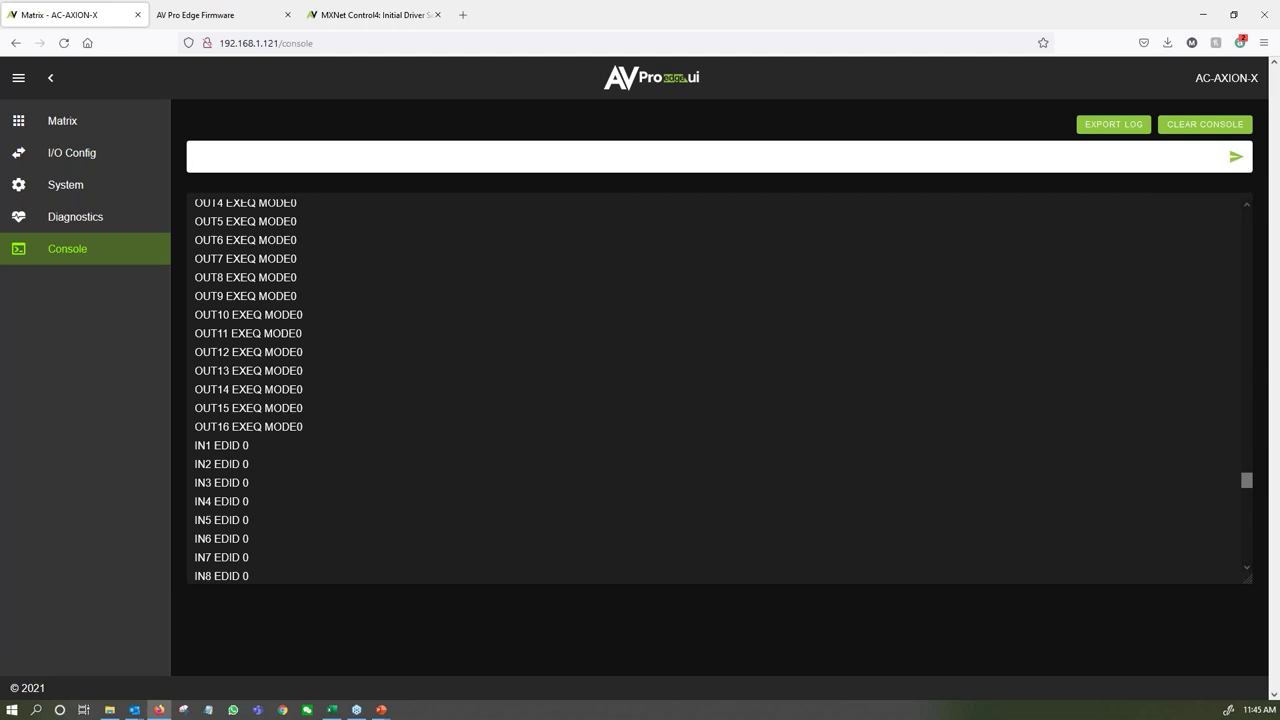
Open cloud.avproedge.com in a fourth tab to reach the AVPro Edge cloud sign-in page.
left_click(462, 15)
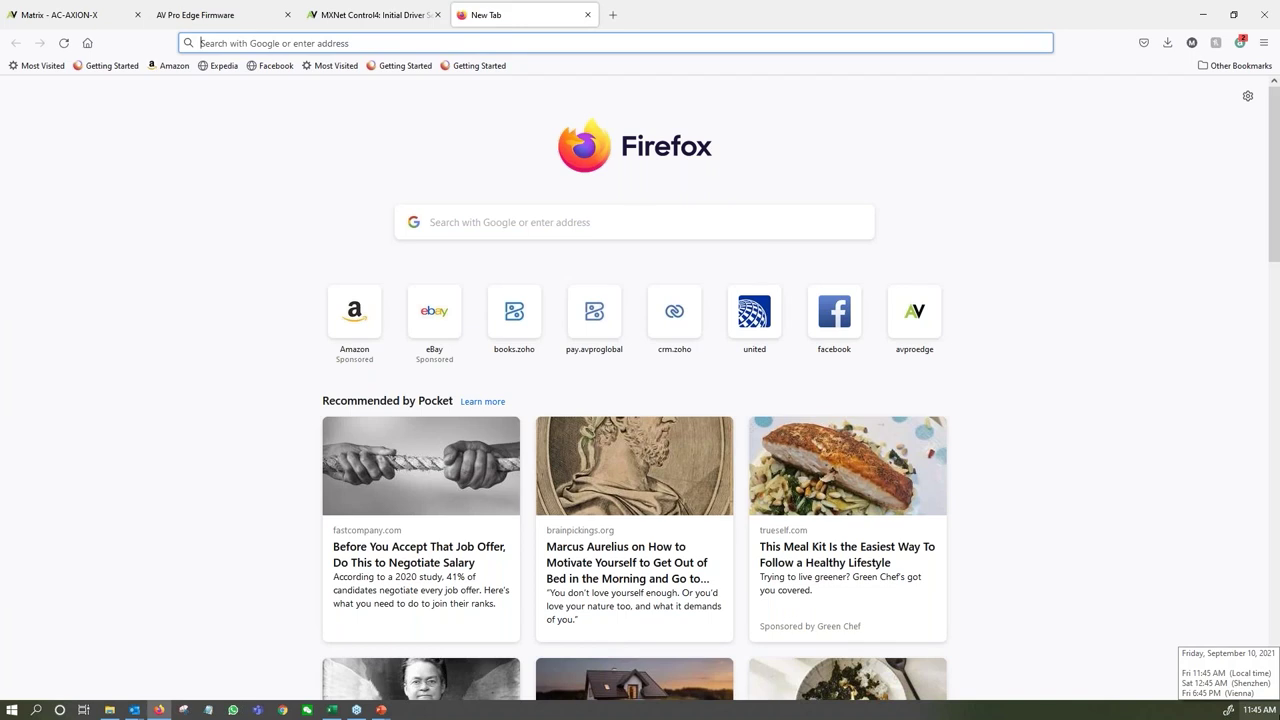
type("cloud.avproedge.com")
key("Return")
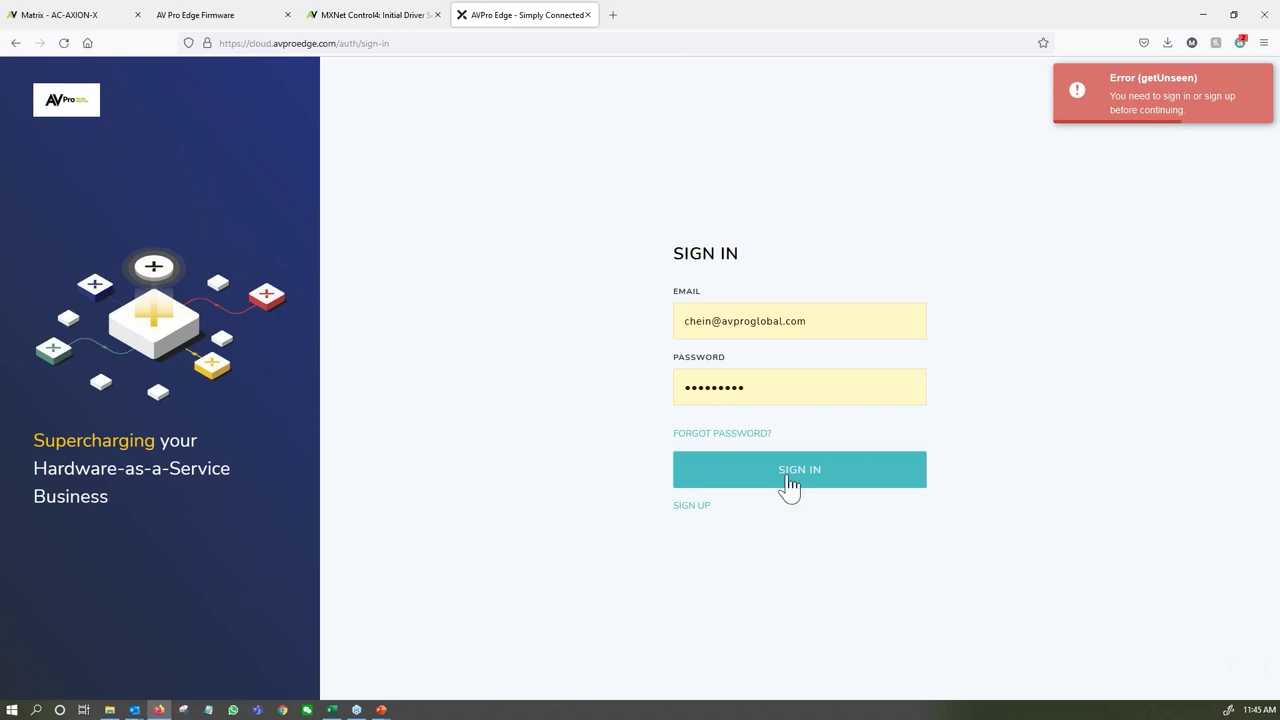
Sign in to the cloud portal and browse the dashboard of the account's space.
left_click(790, 482)
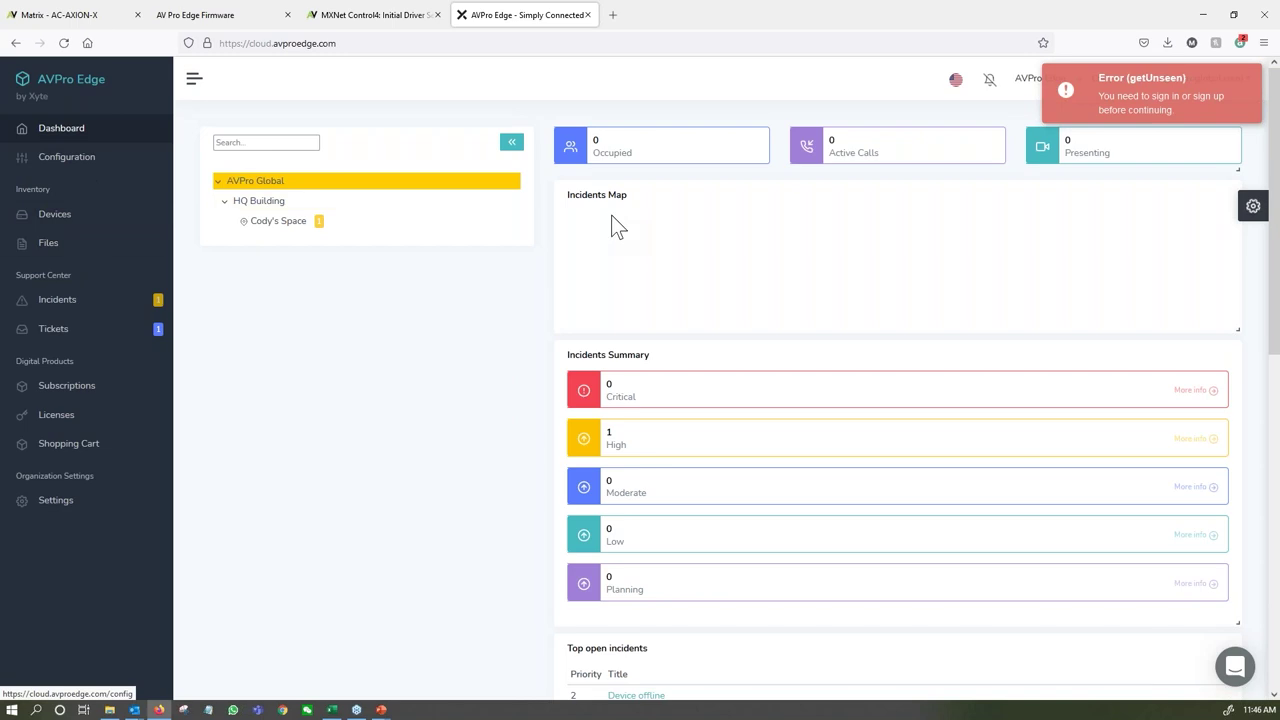
left_click(258, 224)
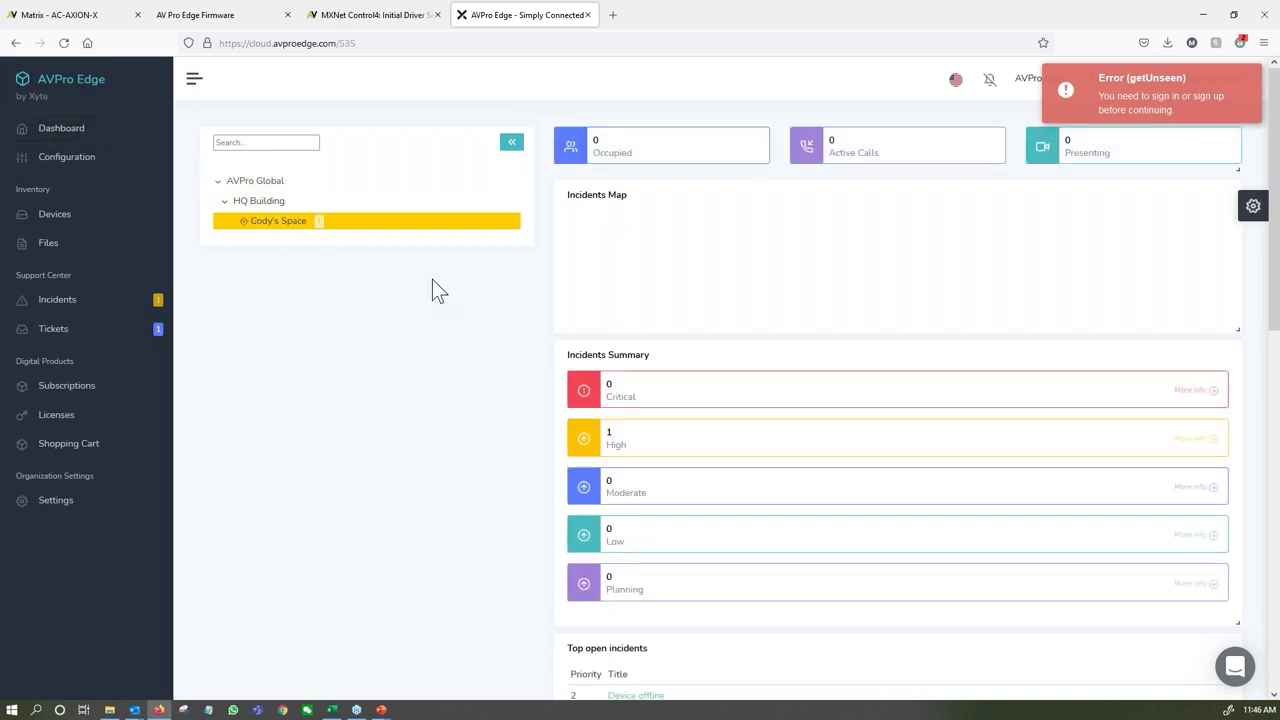
scroll(1108, 272, "down", 1)
scroll(1098, 262, "down", 1)
scroll(1000, 320, "up", 1)
scroll(874, 391, "down", 2)
Open the Device offline incident, then the AXION-4 Office device info and its Actions menu.
left_click(645, 424)
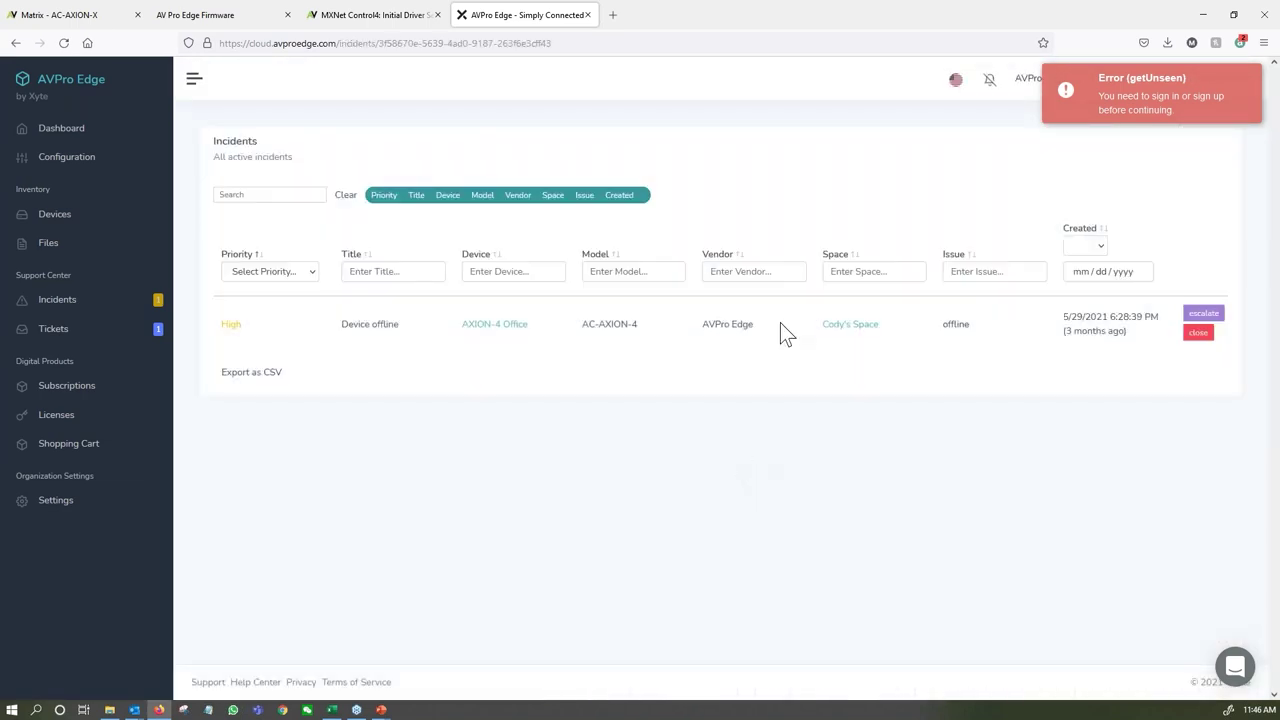
left_click(491, 331)
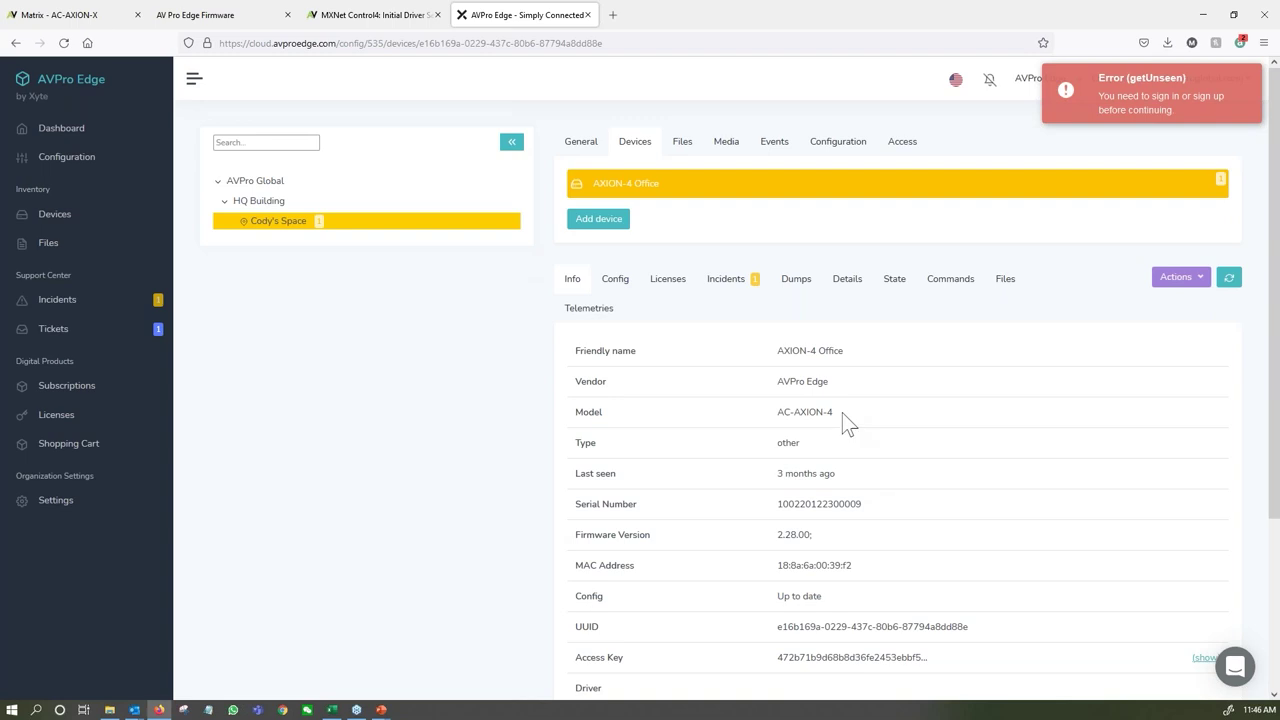
scroll(850, 440, "down", 1)
scroll(845, 420, "down", 1)
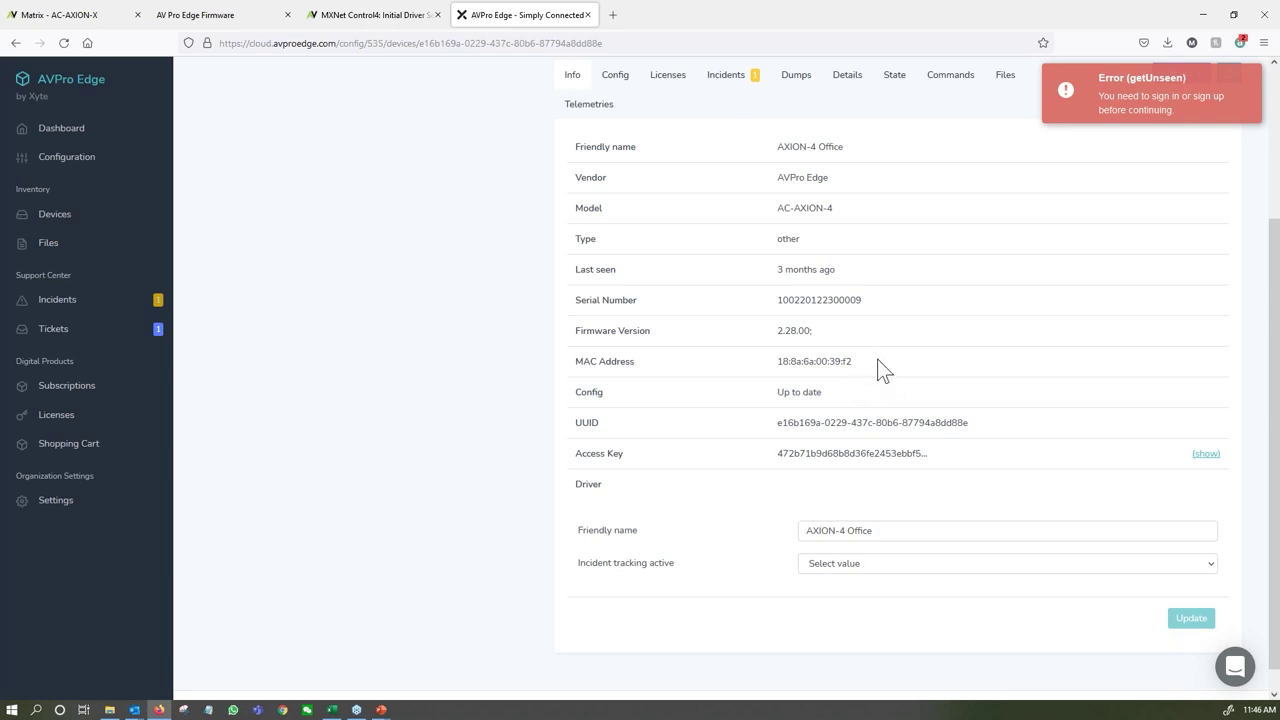
scroll(877, 362, "up", 2)
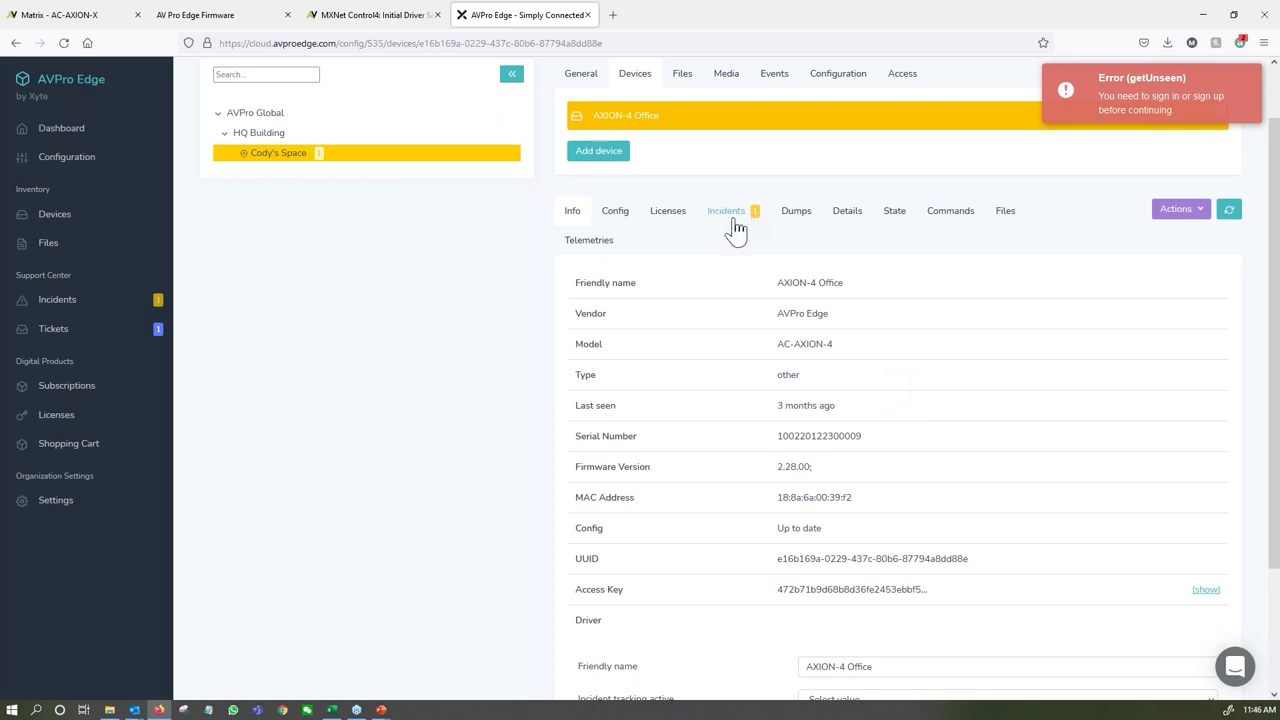
left_click(1176, 209)
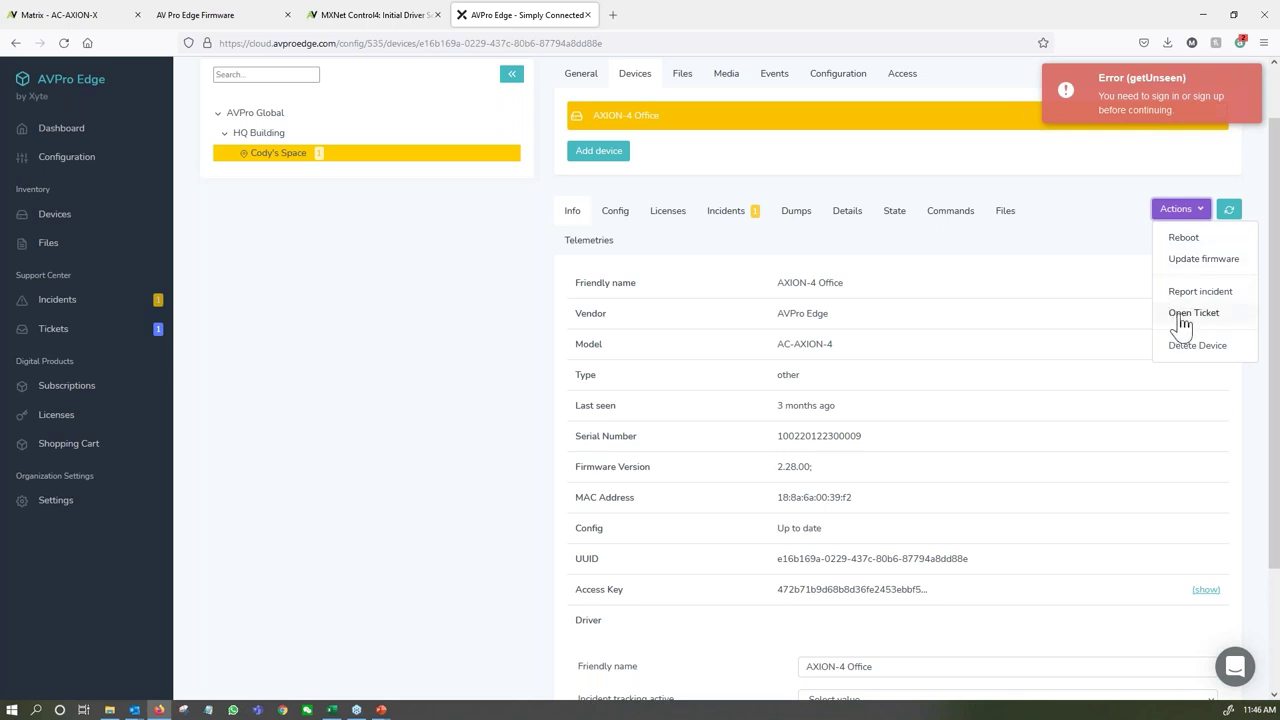
left_click(1178, 314)
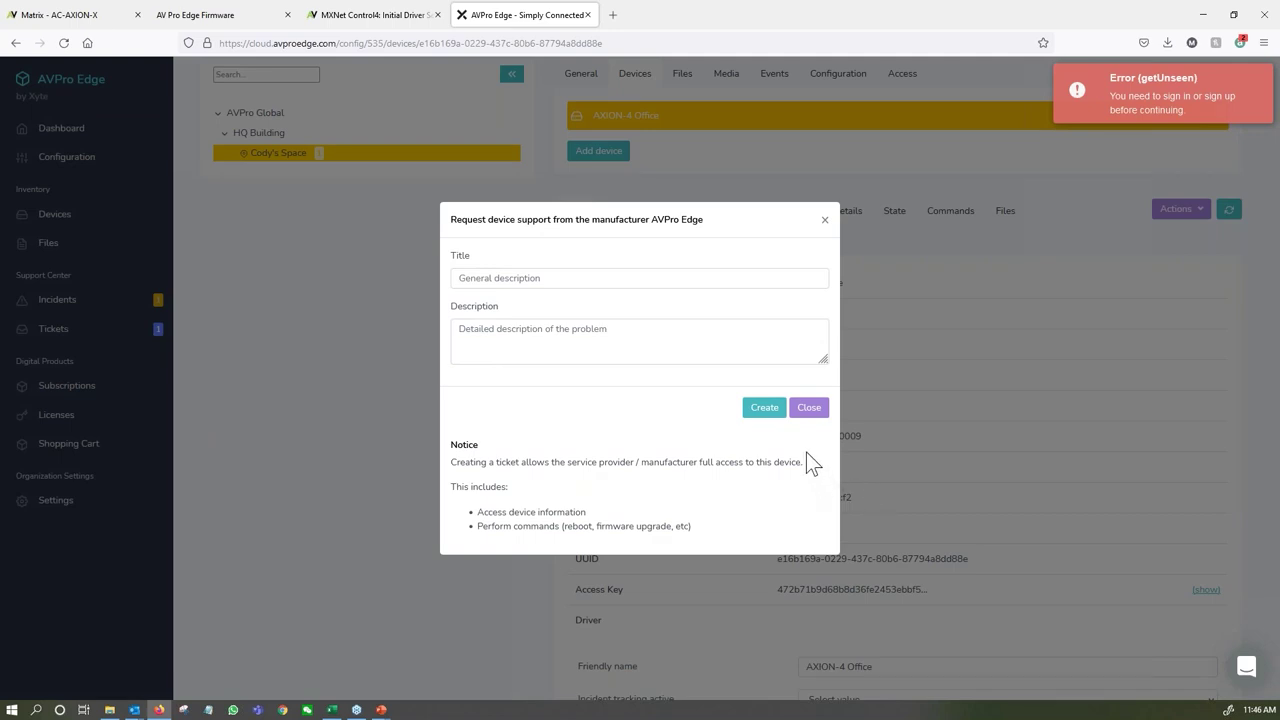
left_click(824, 220)
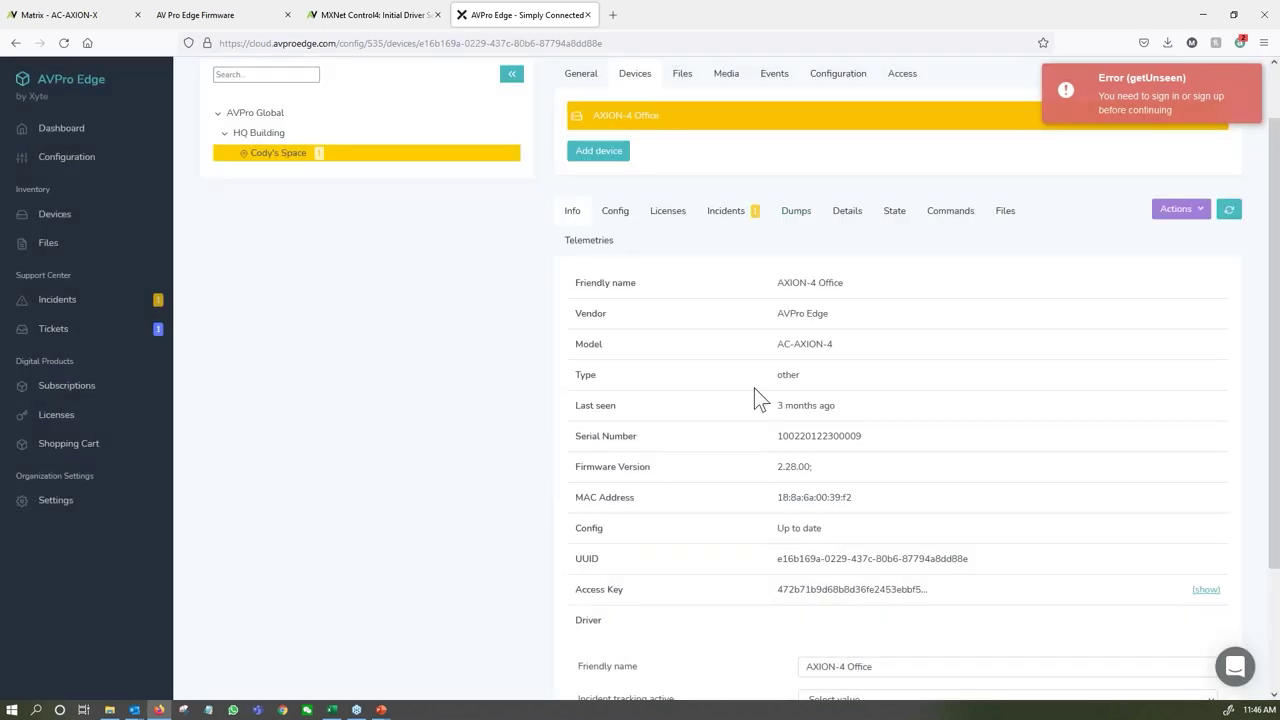
scroll(754, 388, "down", 2)
scroll(754, 388, "up", 3)
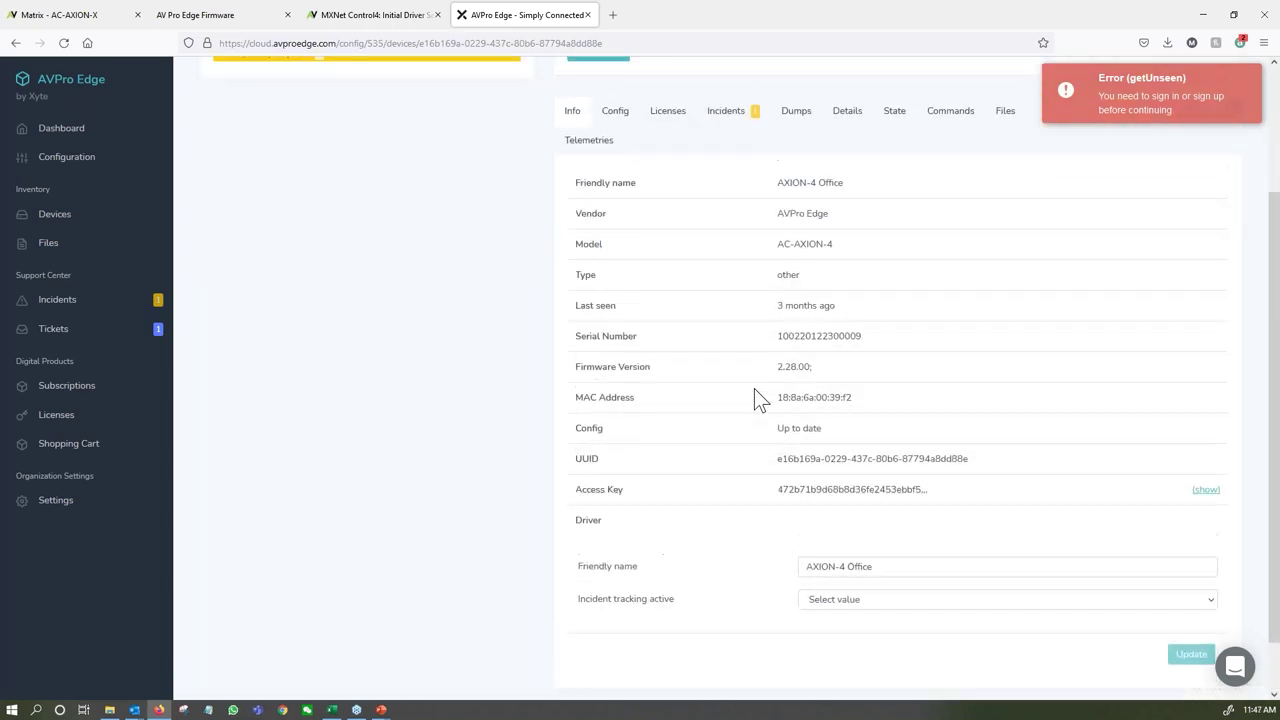
scroll(754, 407, "down", 1)
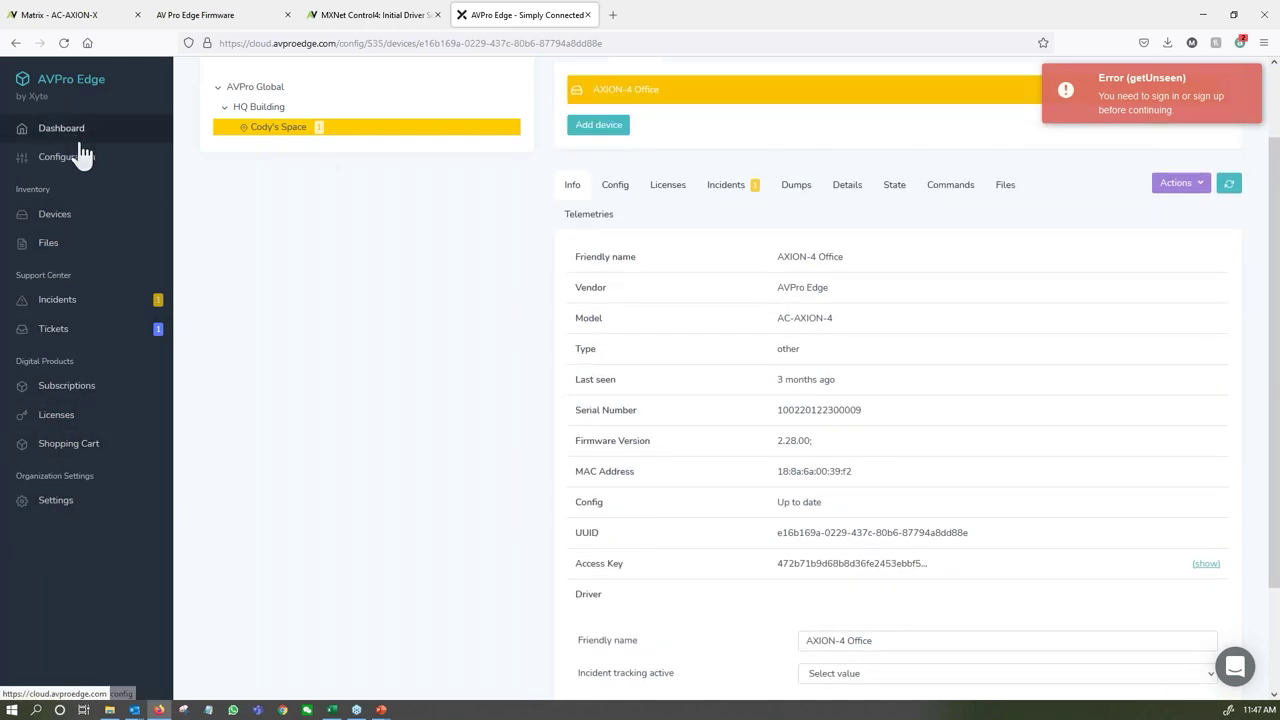
scroll(358, 325, "up", 2)
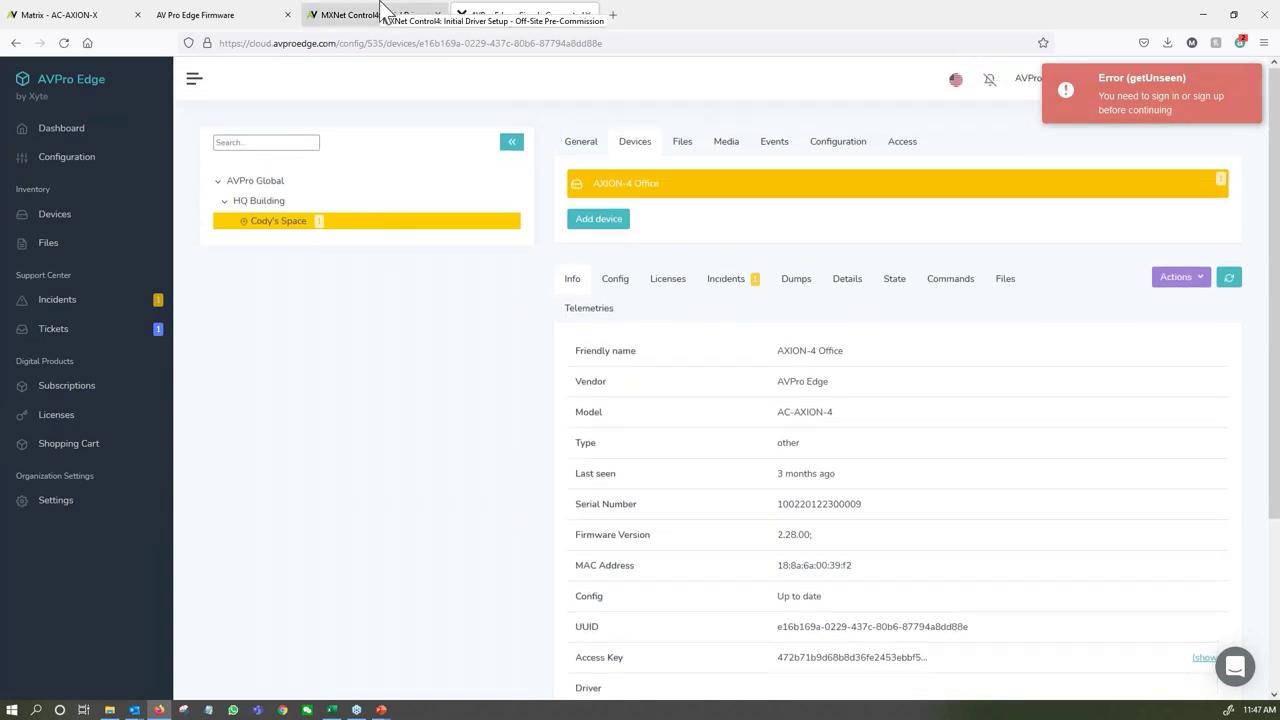
left_click(380, 10)
Check the firmware repository and the AC-AXION-X console, then advance to the best video quality slide.
left_click(255, 13)
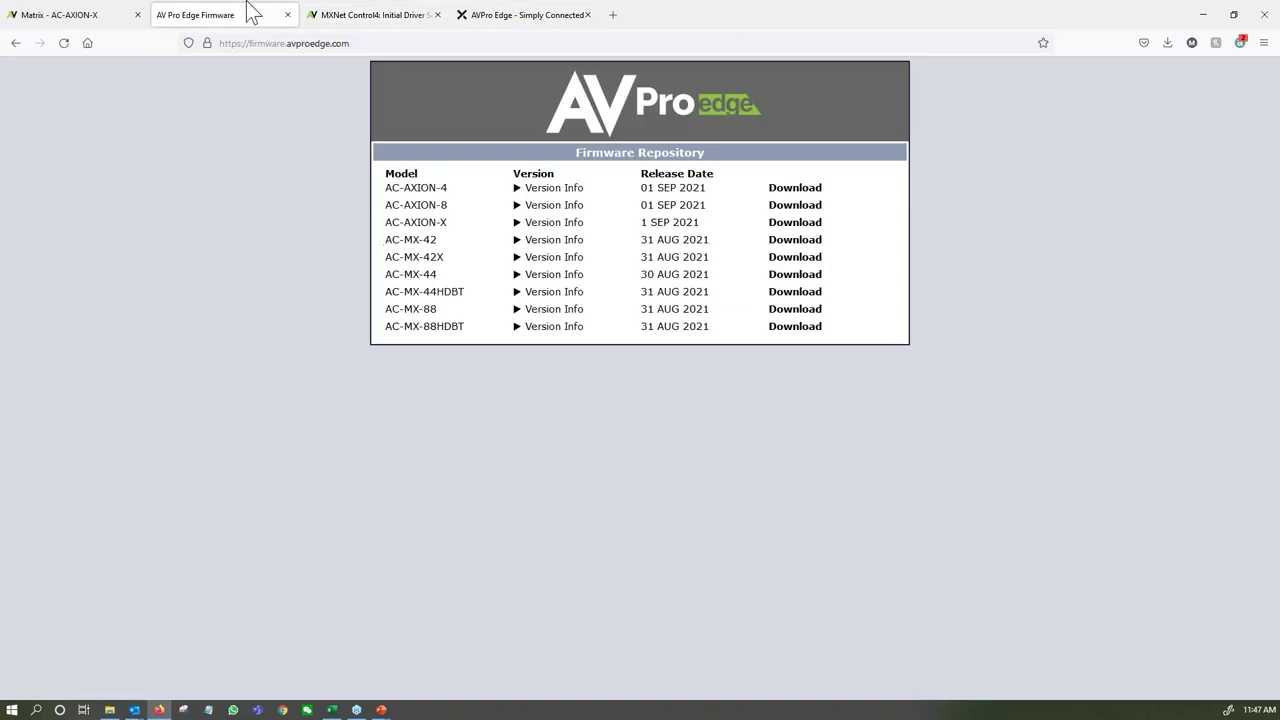
left_click(120, 12)
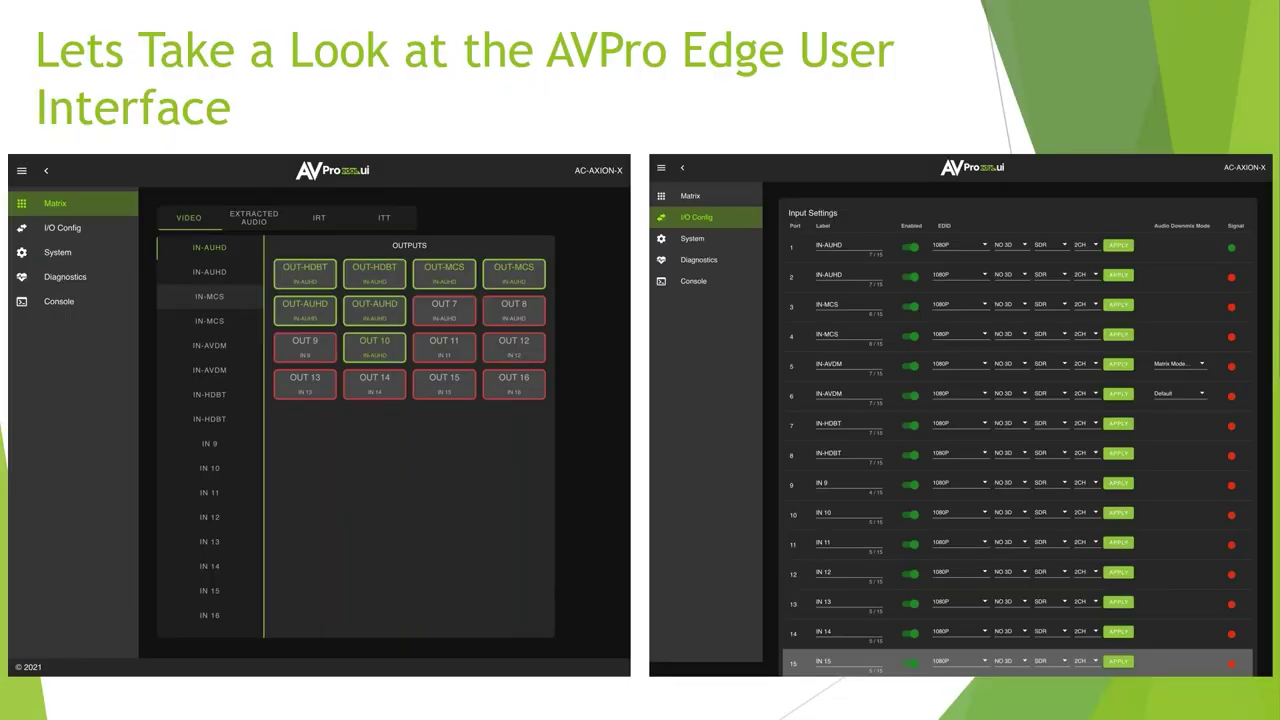
key("Right")
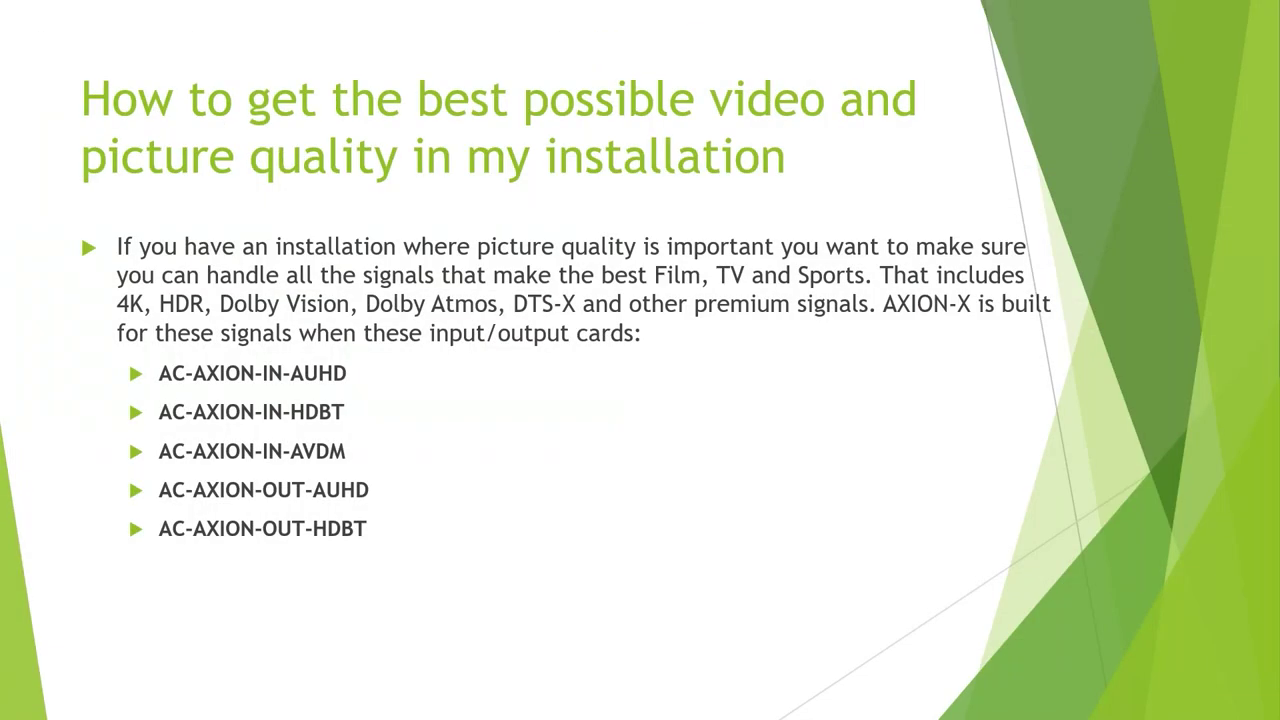